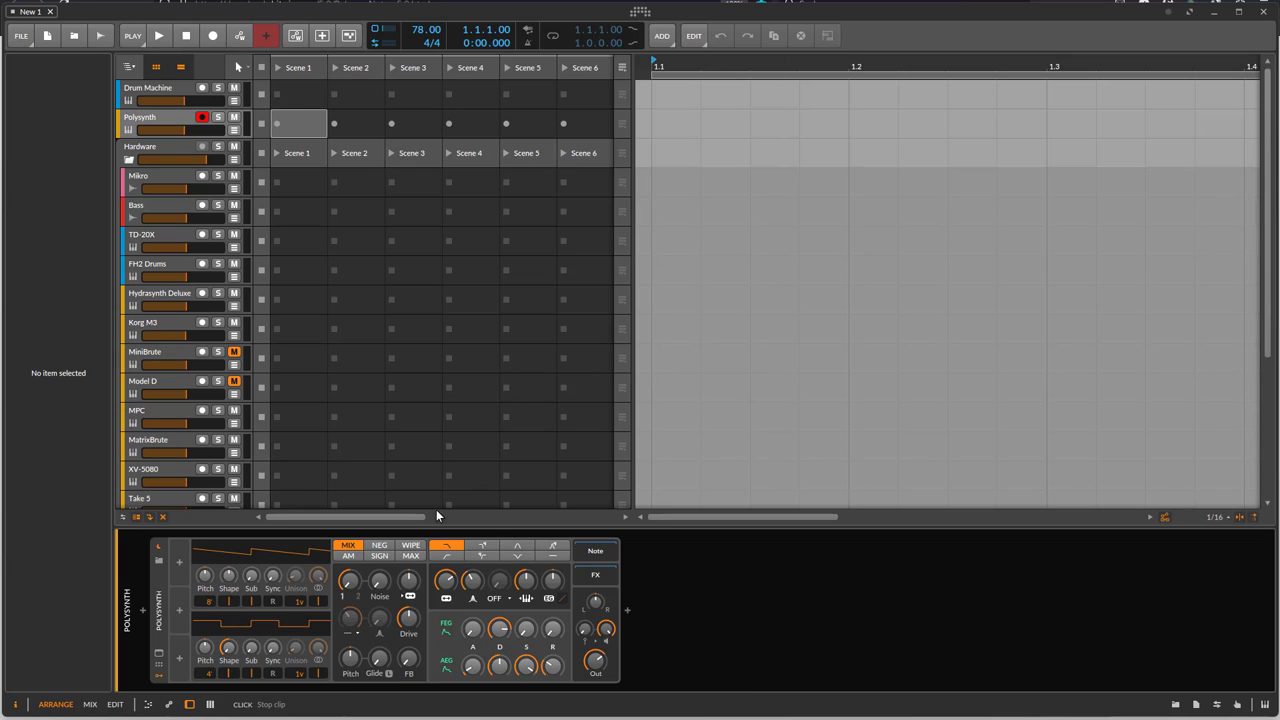
- Look through the multisample, sample, music and preset replacement content for the Polysynth device, keeping the current device
left_click(161, 584)
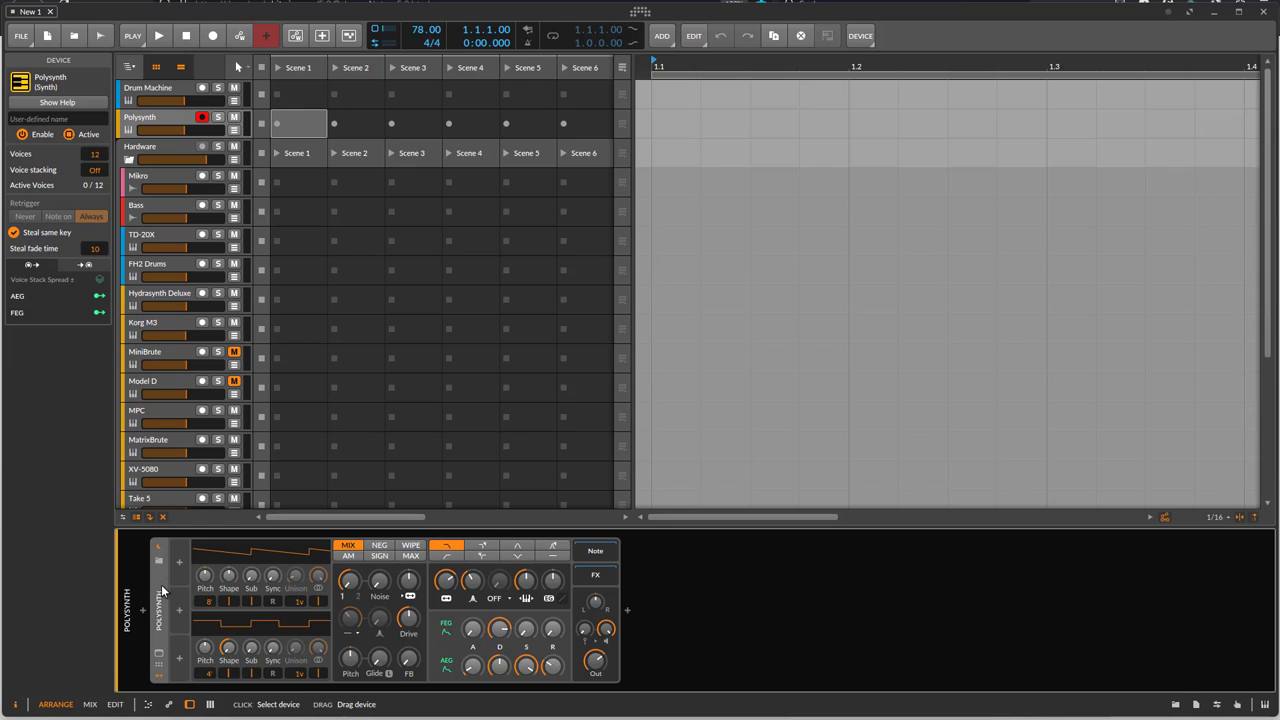
left_click(159, 561)
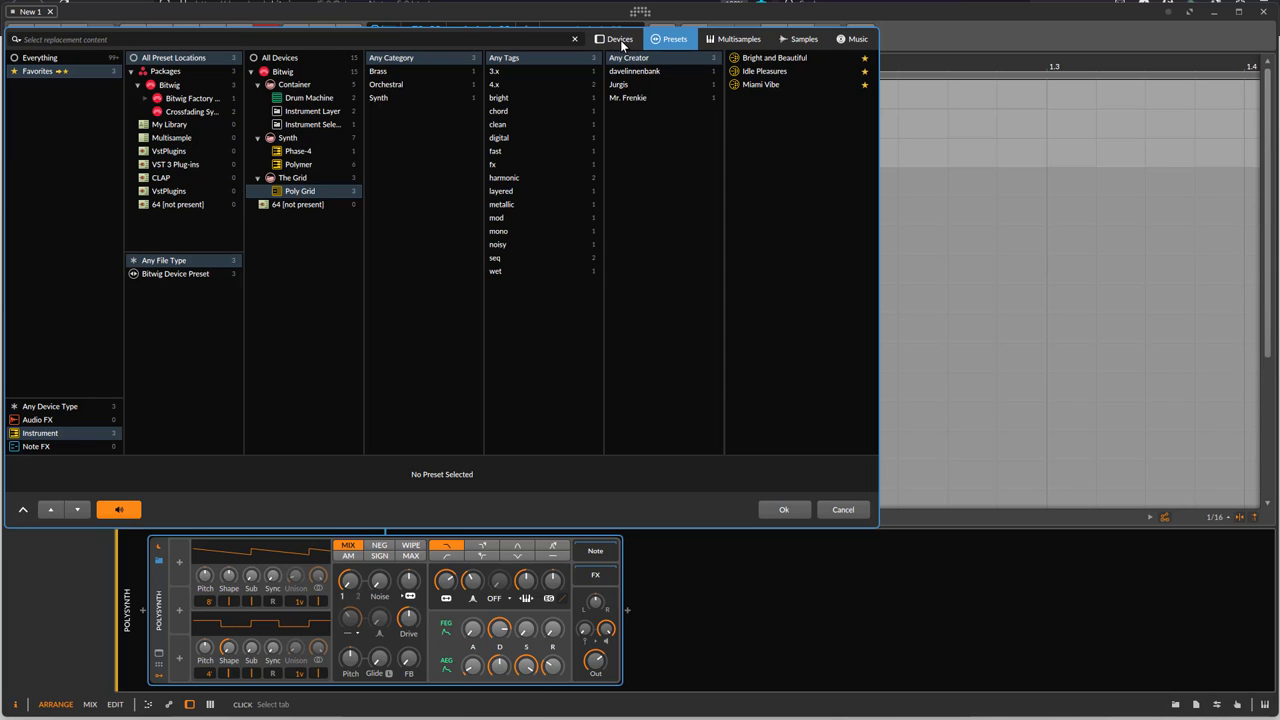
left_click(737, 39)
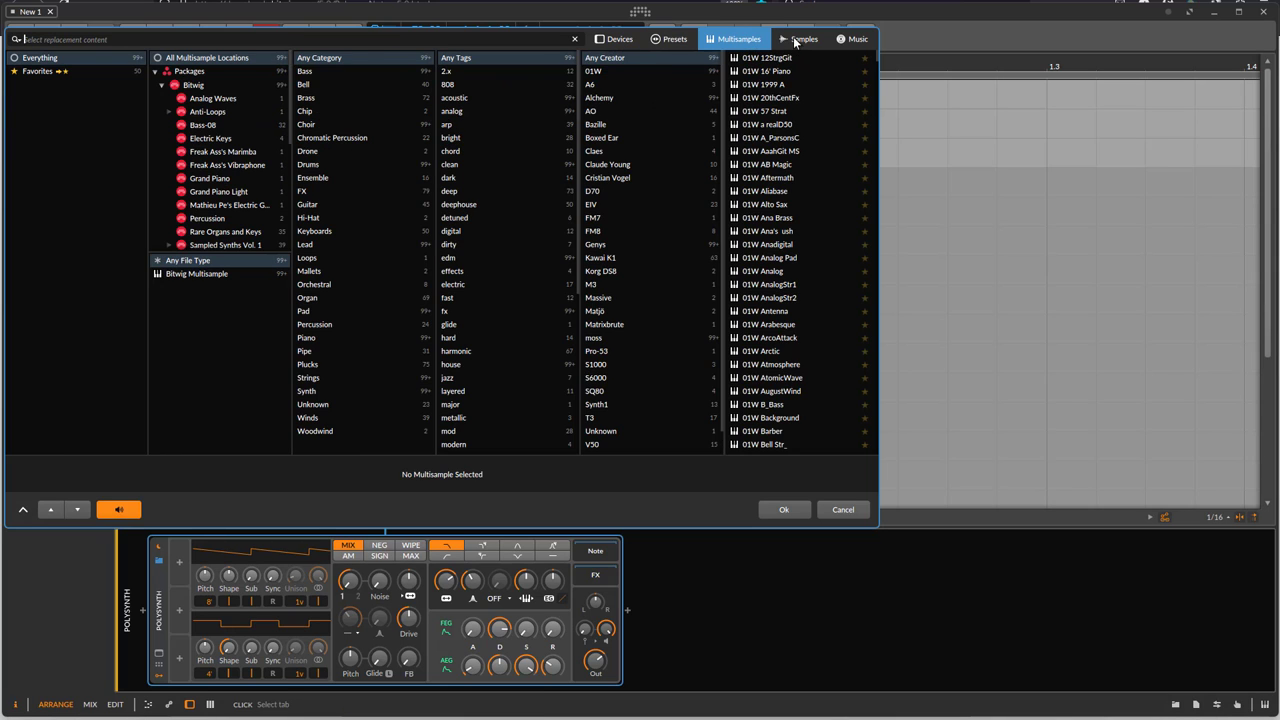
left_click(801, 39)
left_click(838, 39)
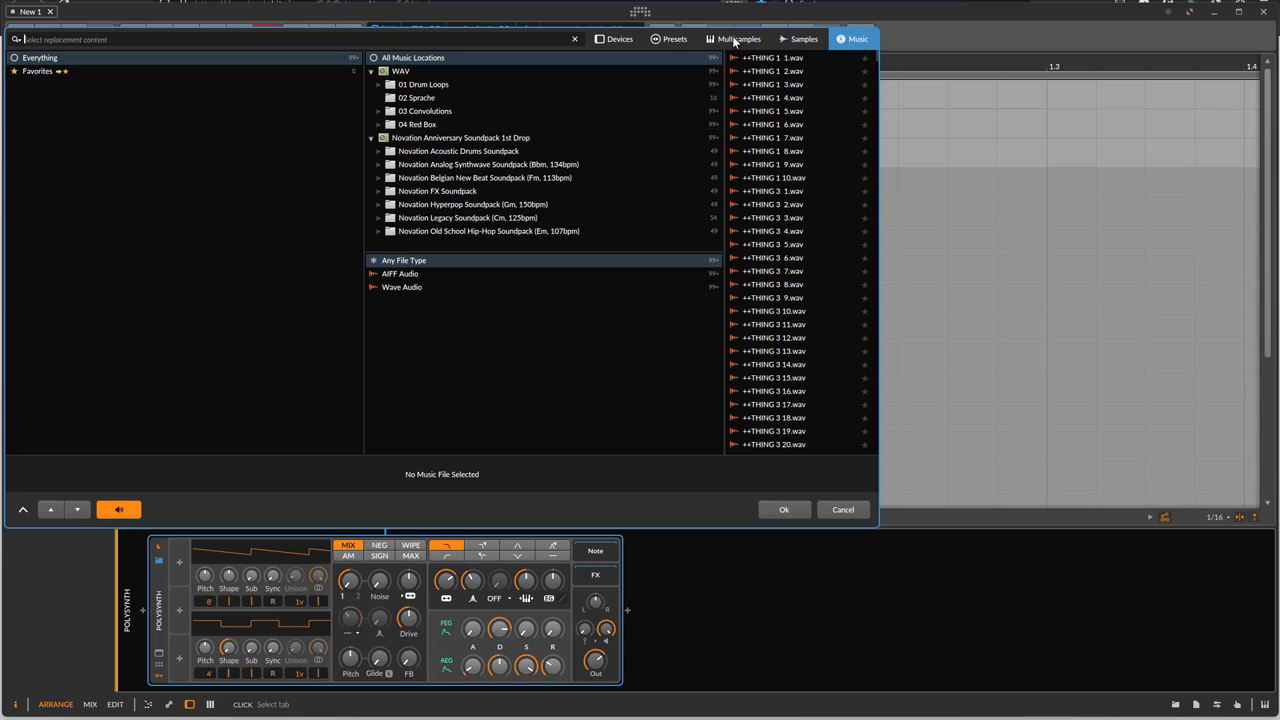
left_click(664, 39)
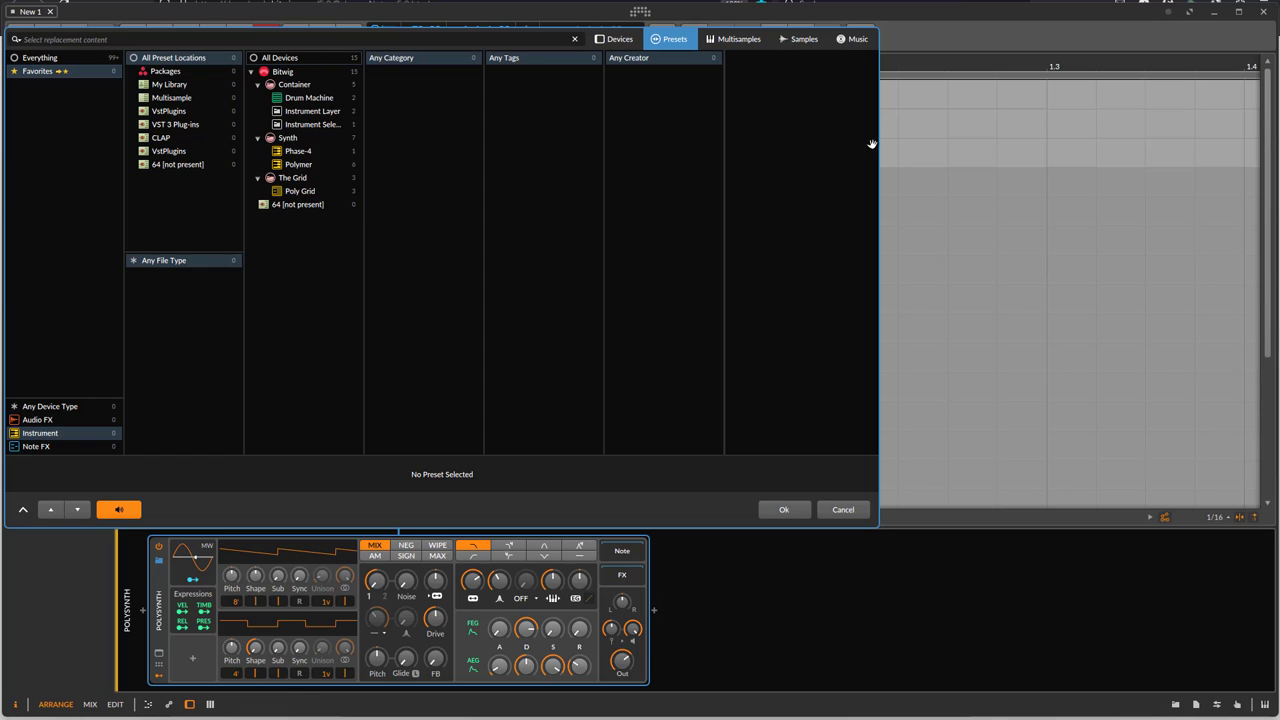
left_click(849, 511)
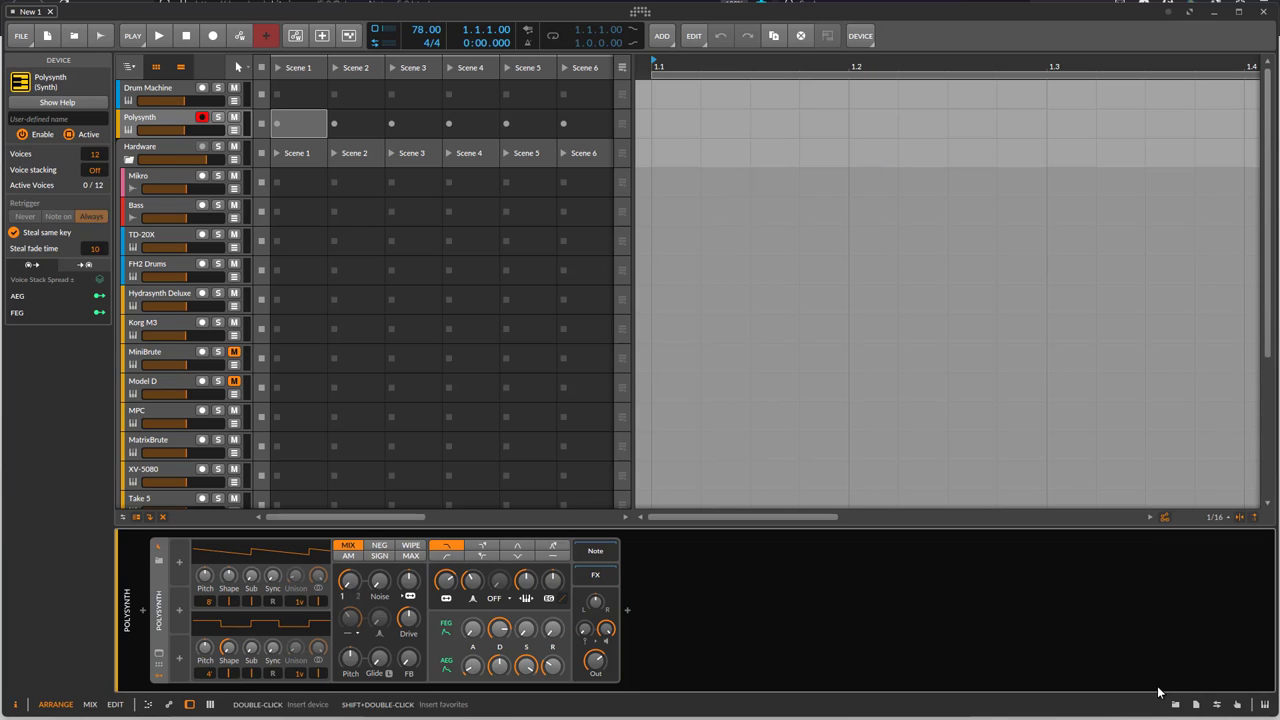
- Show the side browser to examine its Device Type and Category filters, and close the program
left_click(1176, 704)
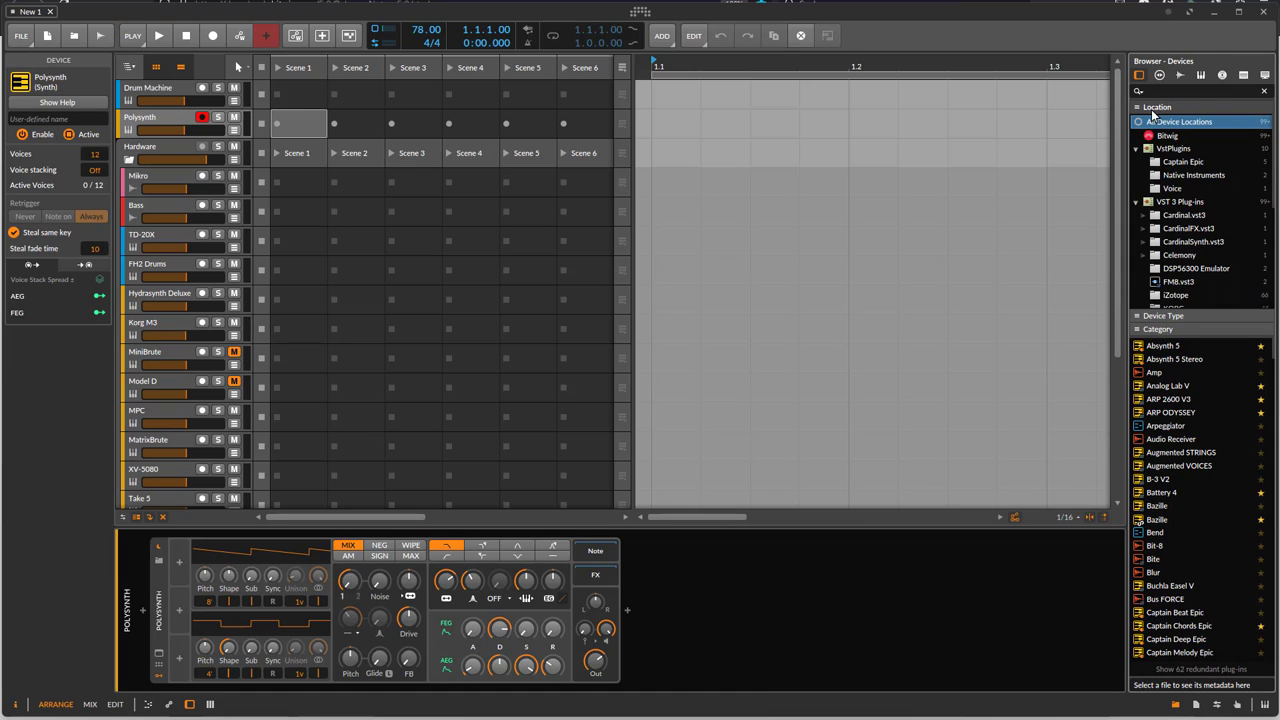
left_click(1162, 317)
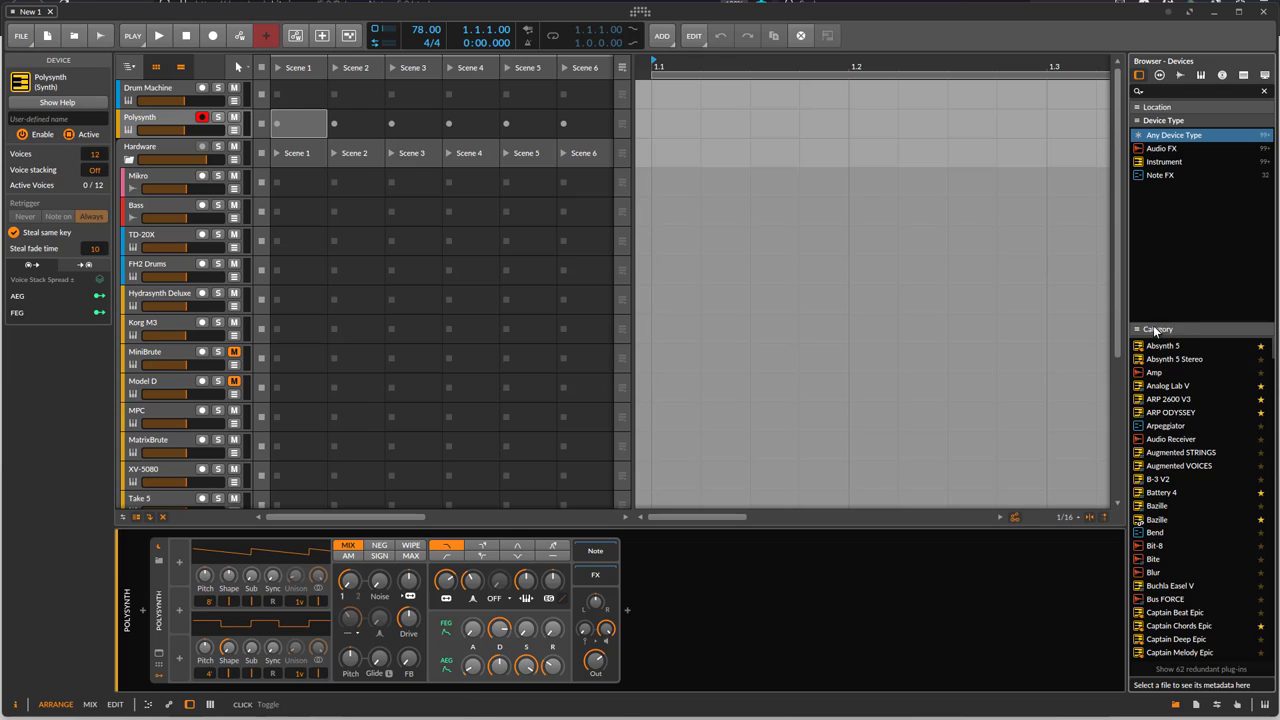
left_click(1158, 330)
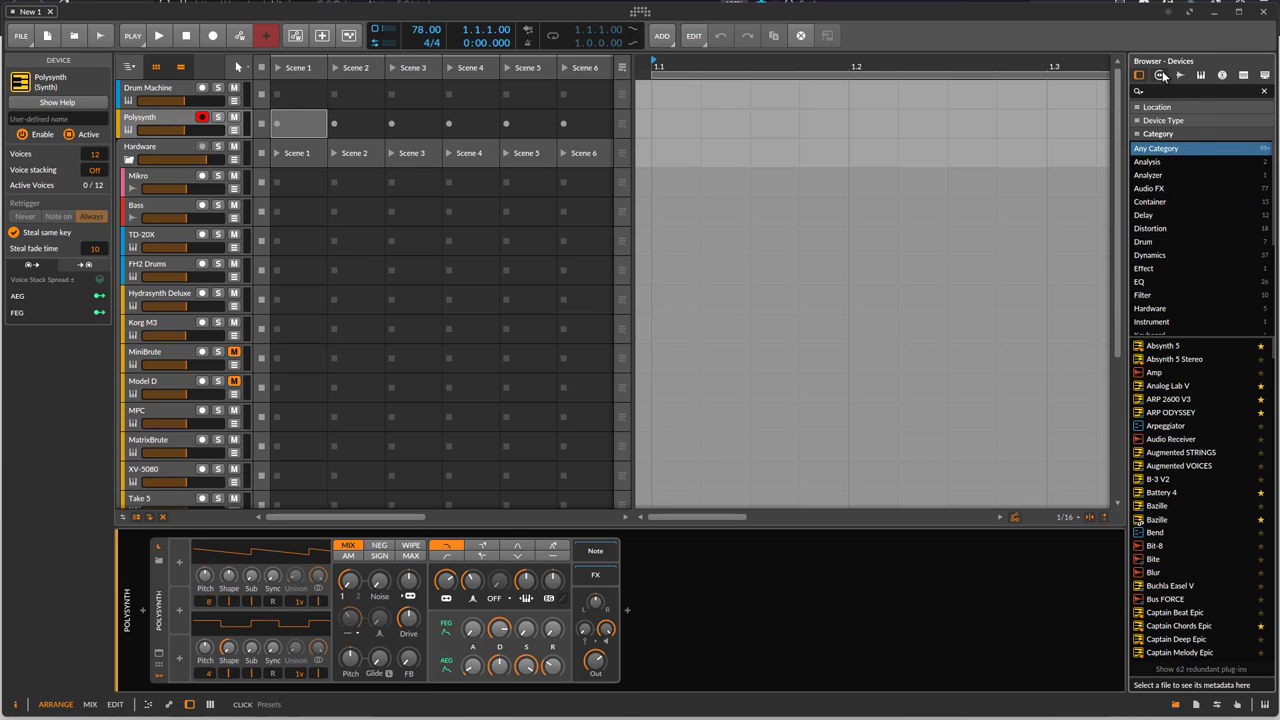
left_click(1266, 15)
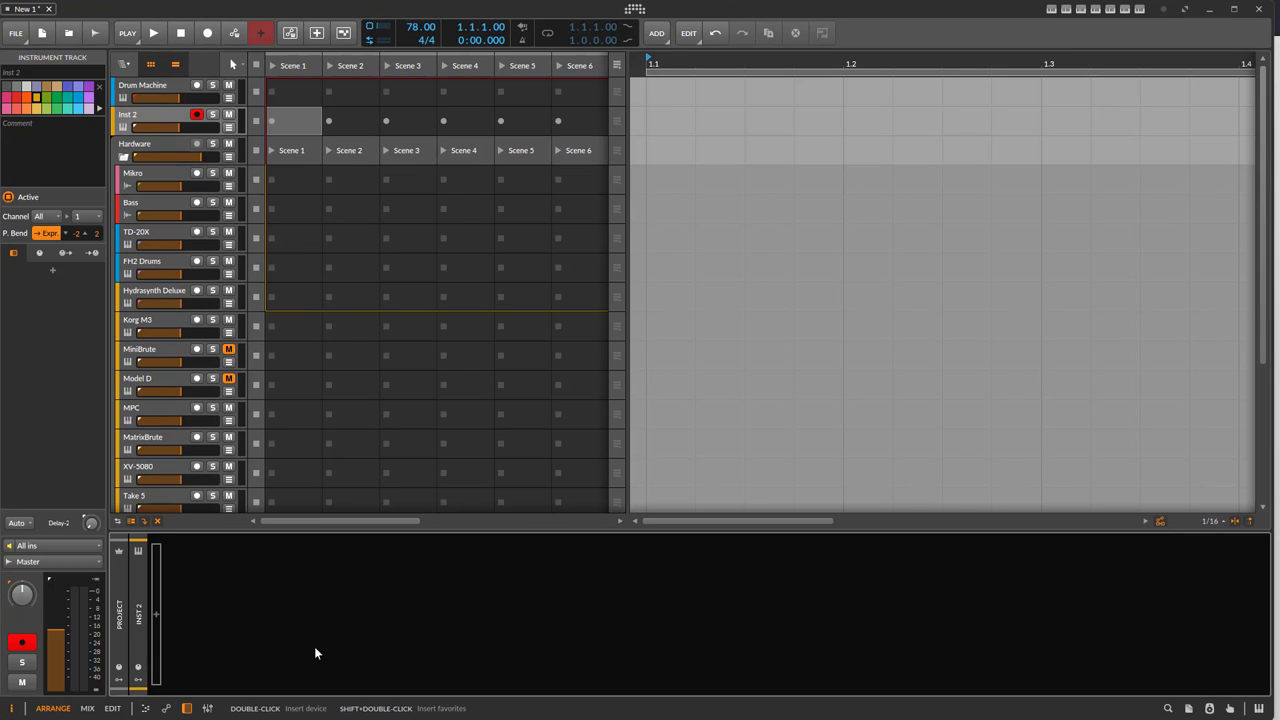
- Preview FM-4 in the device browser of the Inst 2 track and widen the browser window's filter and details columns
left_click(155, 615)
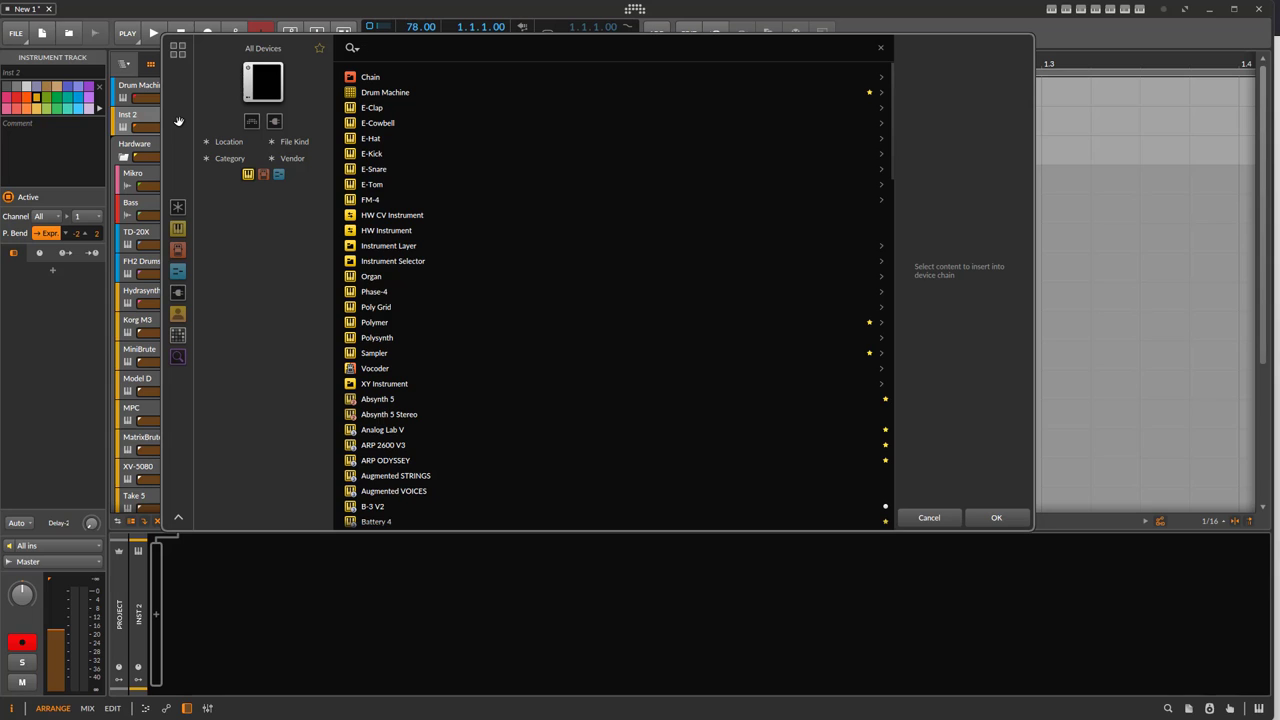
left_click(472, 200)
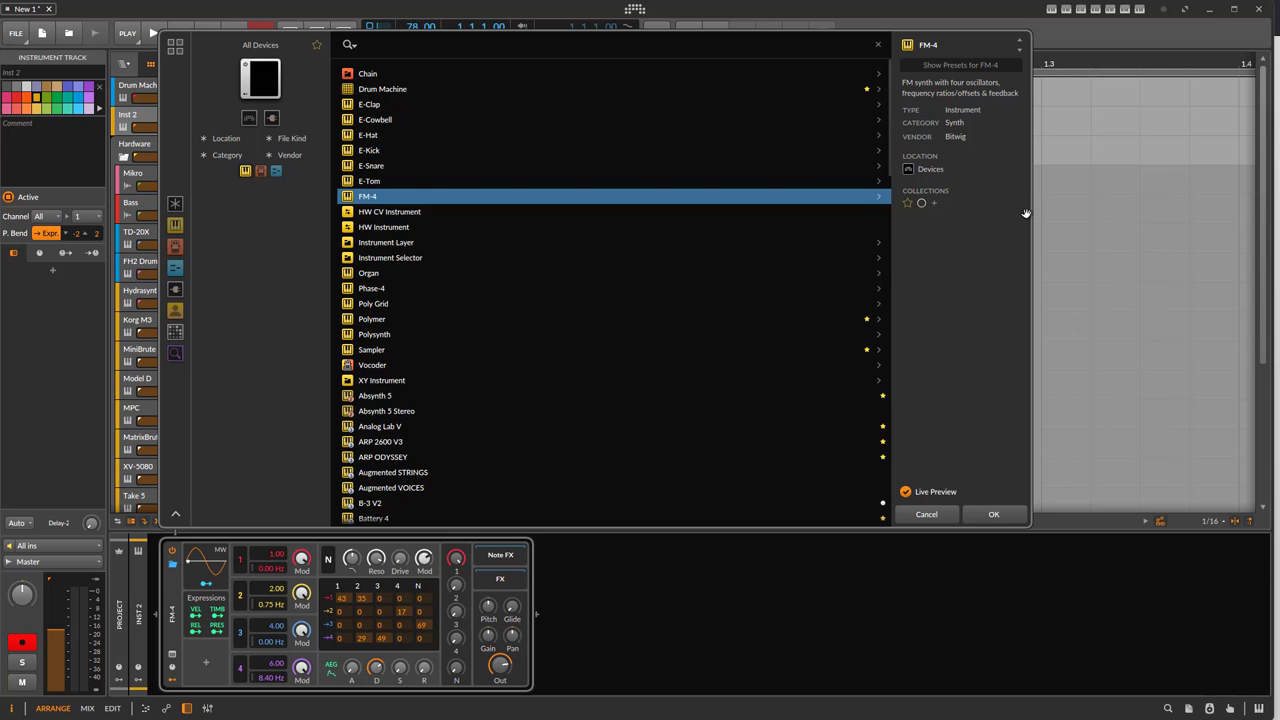
left_click_drag(1035, 208, 1040, 272)
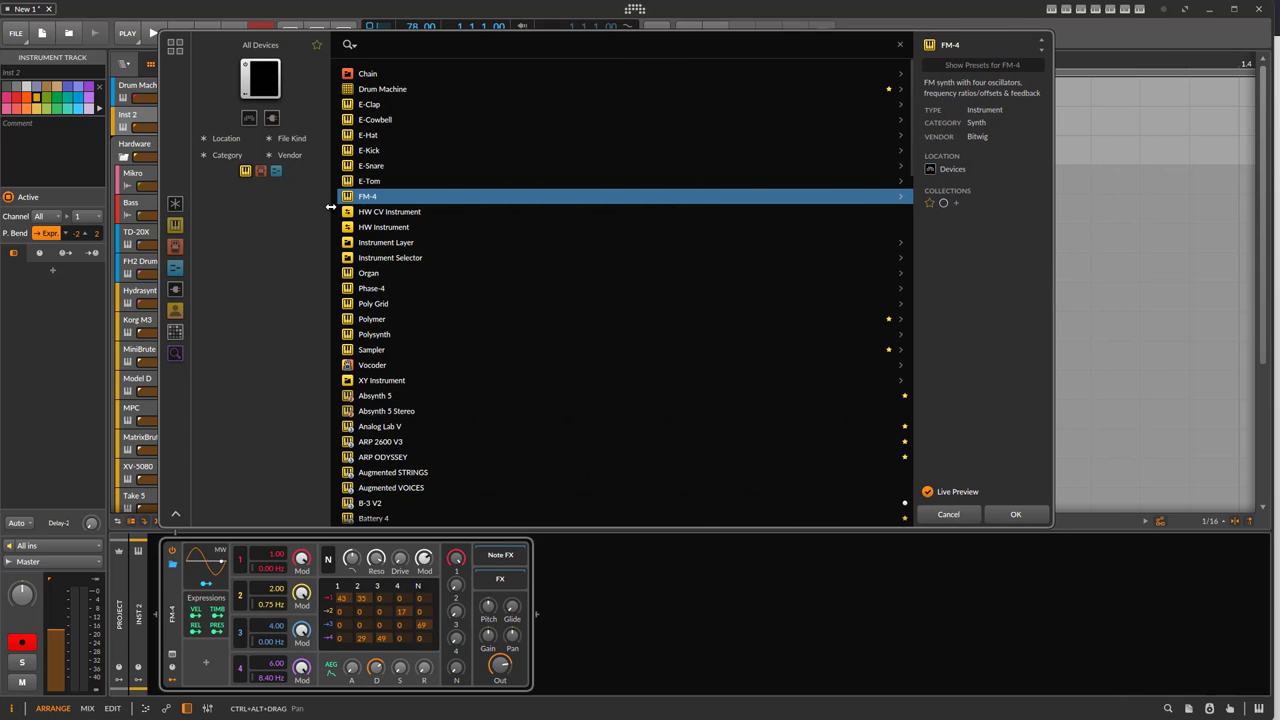
left_click_drag(330, 206, 566, 220)
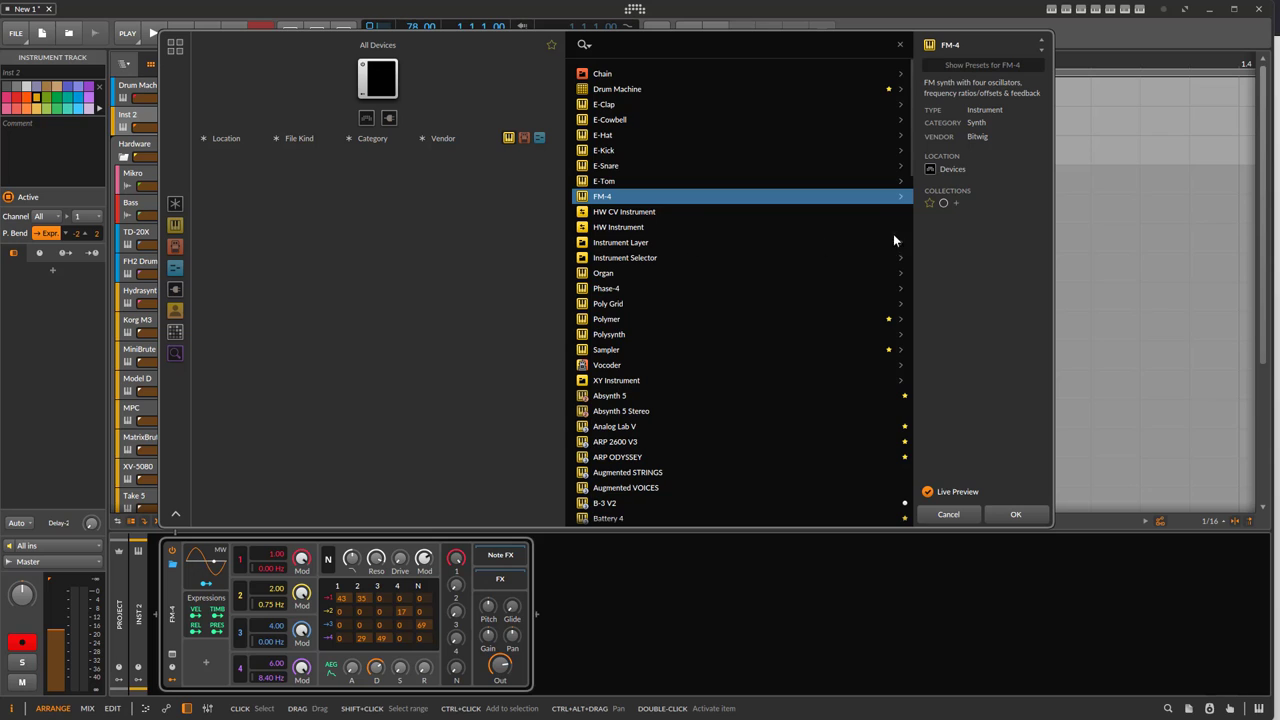
left_click_drag(912, 226, 806, 216)
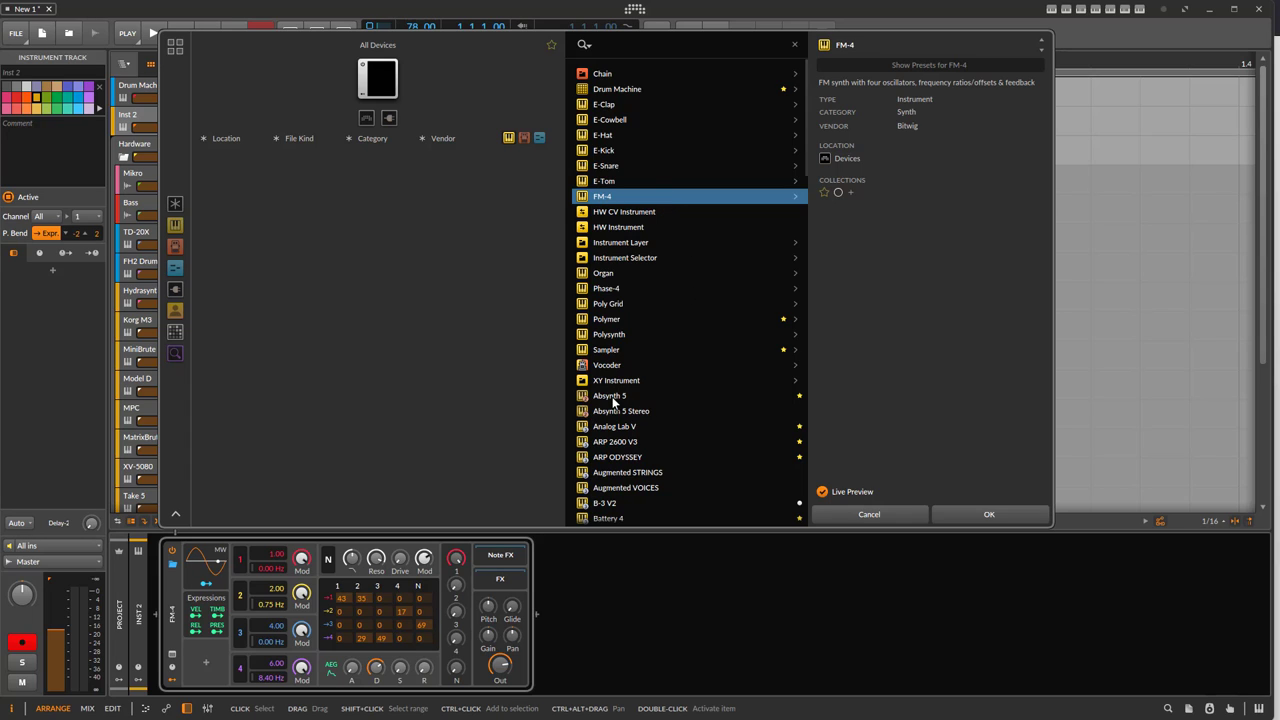
- Preview Absynth 5 and E-Kick in the device list, and sort the list by name
left_click(655, 397)
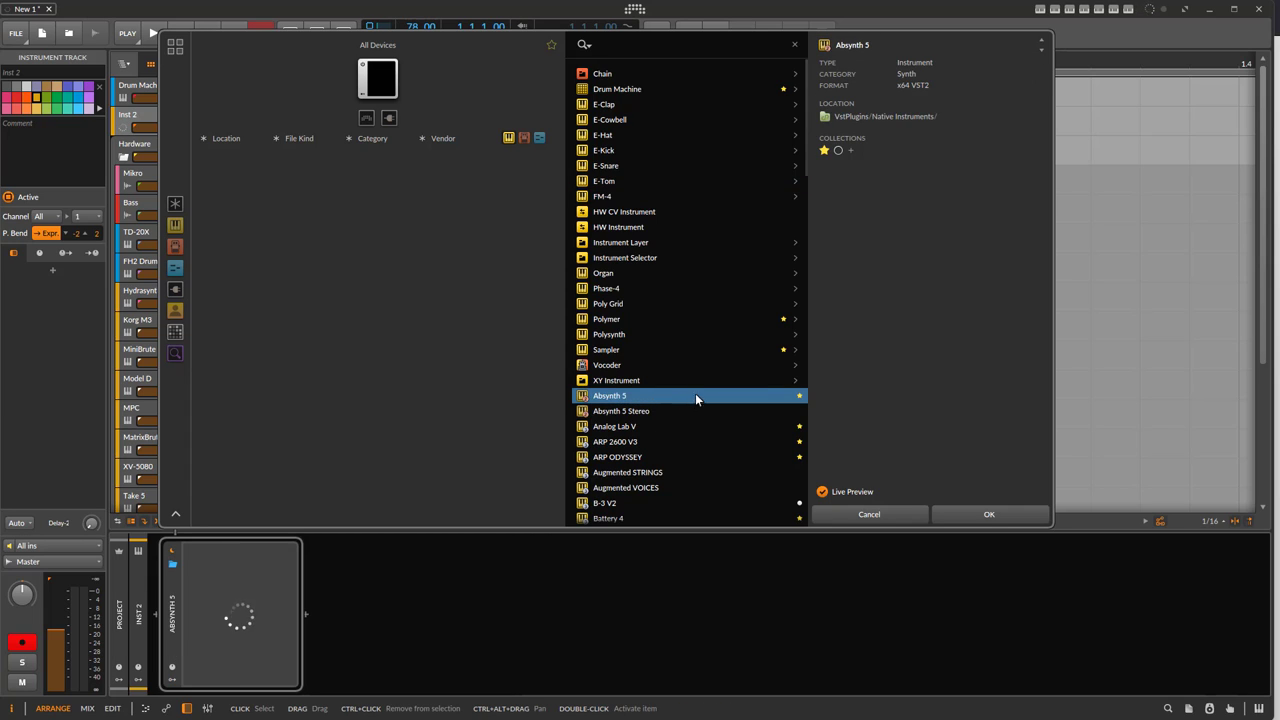
left_click(709, 152)
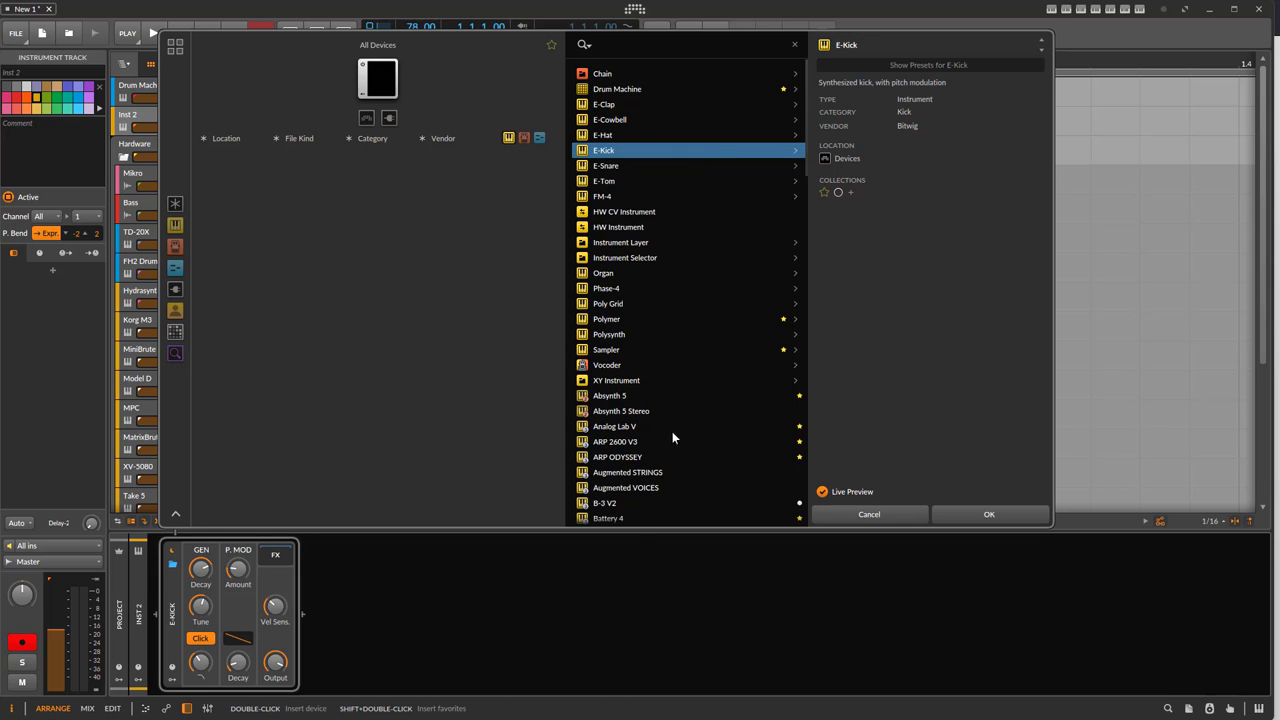
right_click(649, 152)
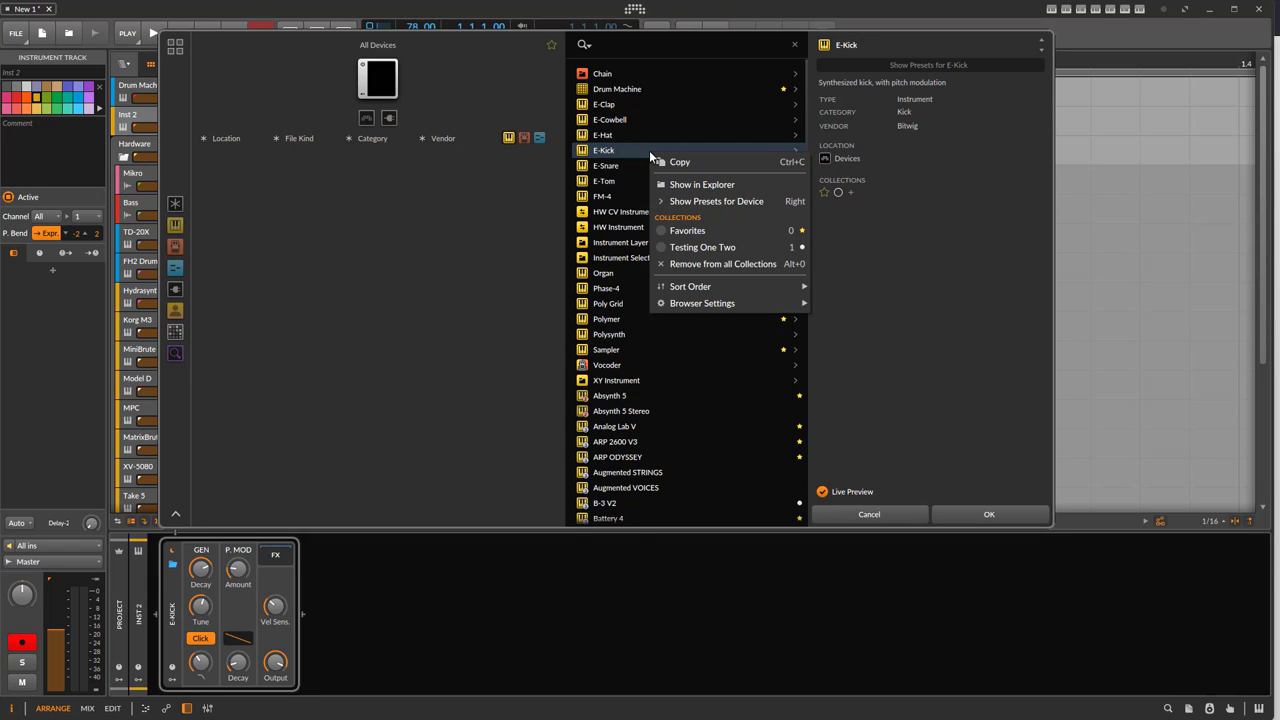
mouse_move(720, 288)
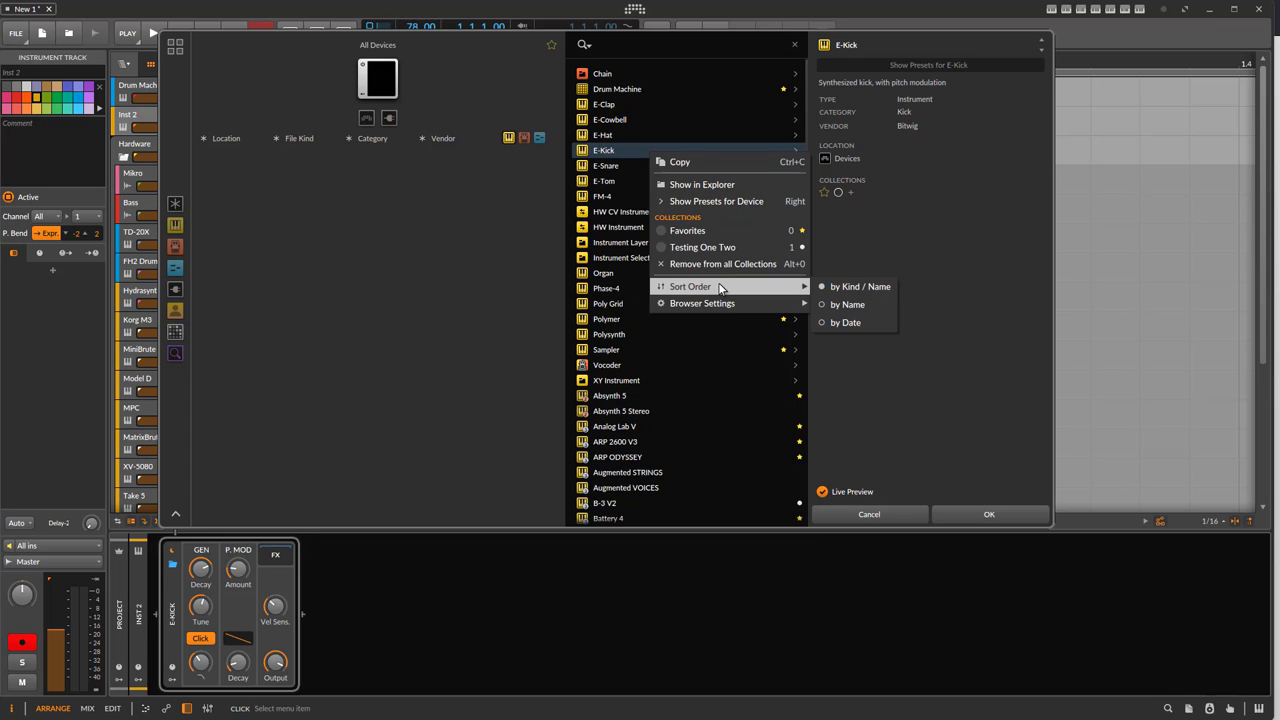
left_click(871, 306)
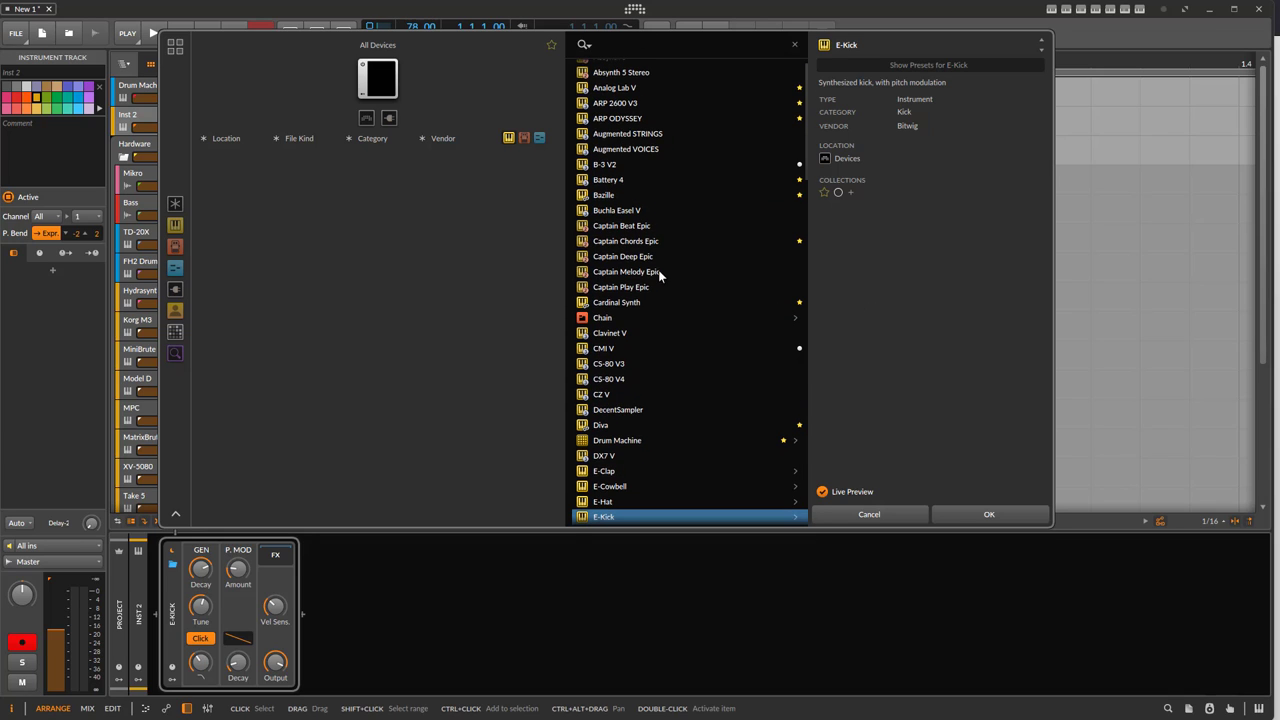
- Preview Bazille in the device list and sort the list by date
scroll(657, 269, "up", 1)
right_click(633, 213)
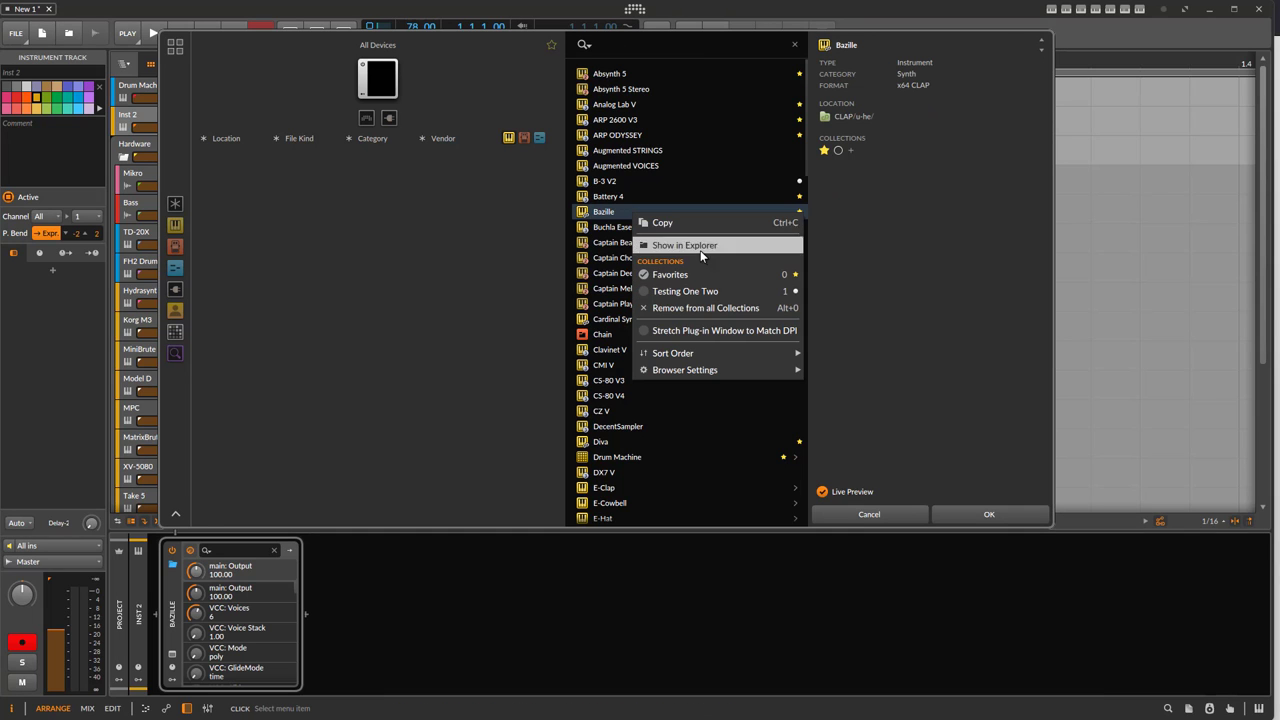
mouse_move(741, 358)
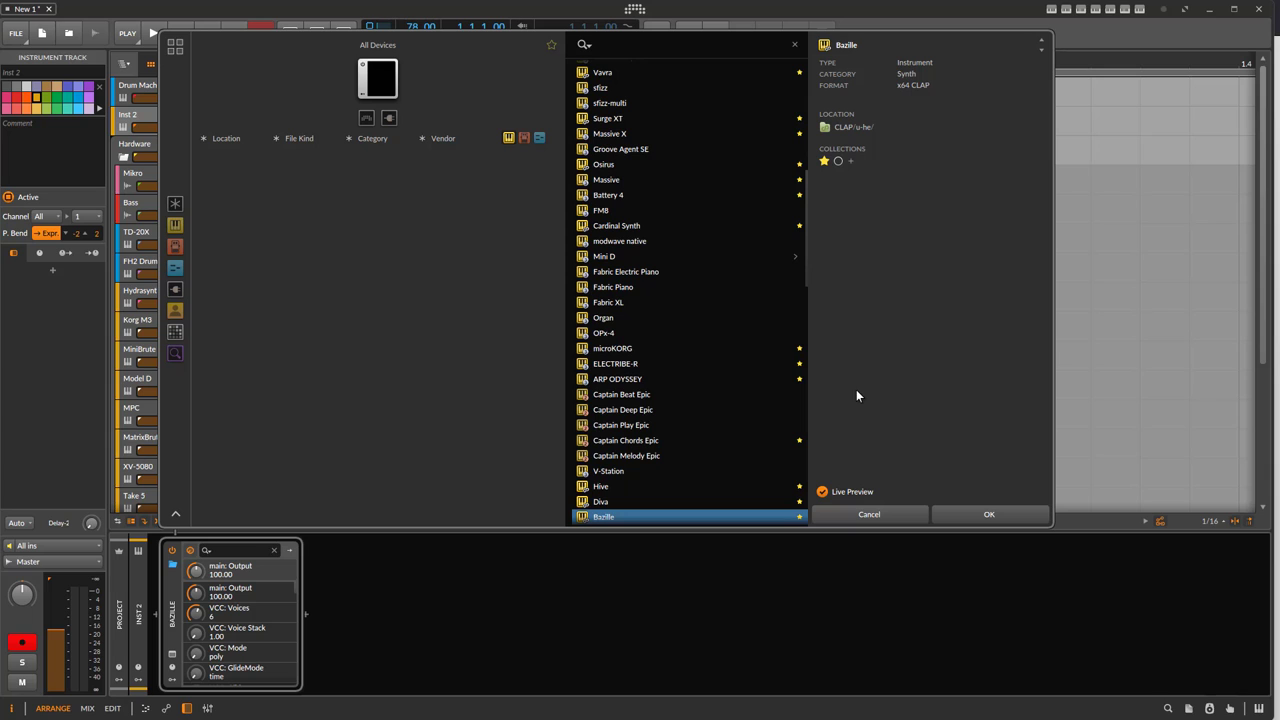
scroll(712, 405, "up", 10)
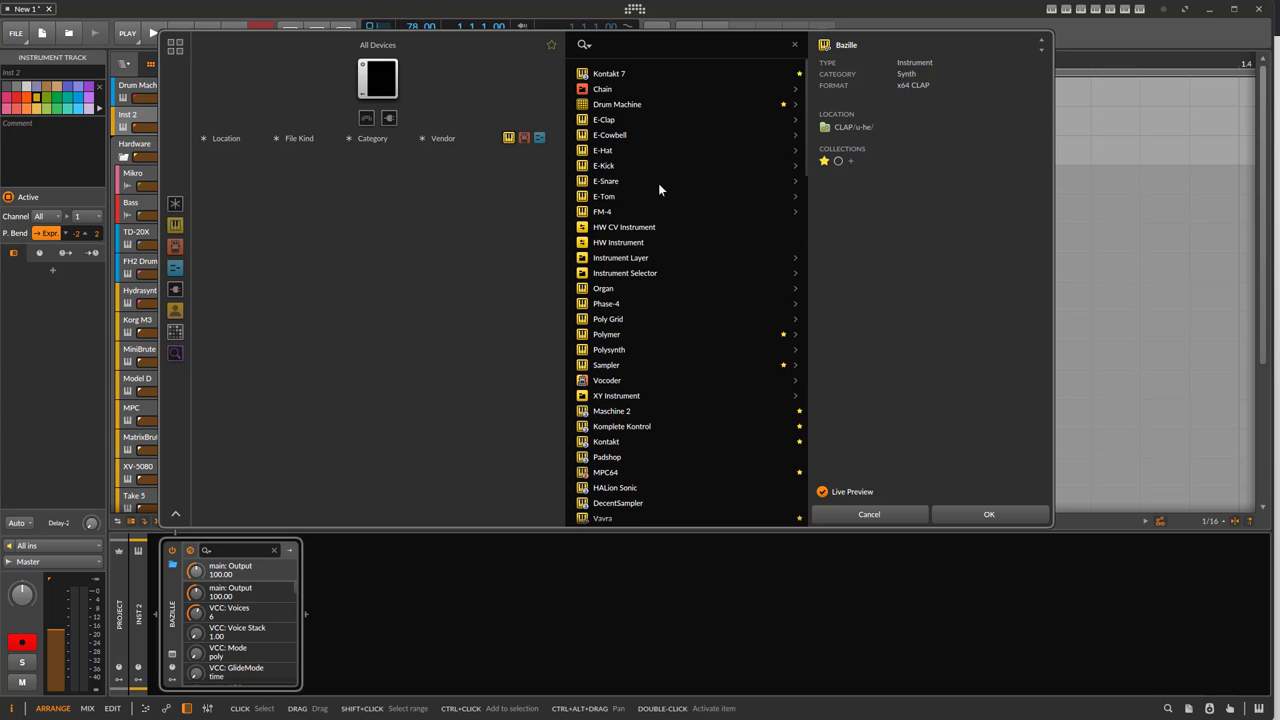
- Sort the device list by kind and name, and close the device browser without inserting anything
right_click(655, 236)
mouse_move(800, 370)
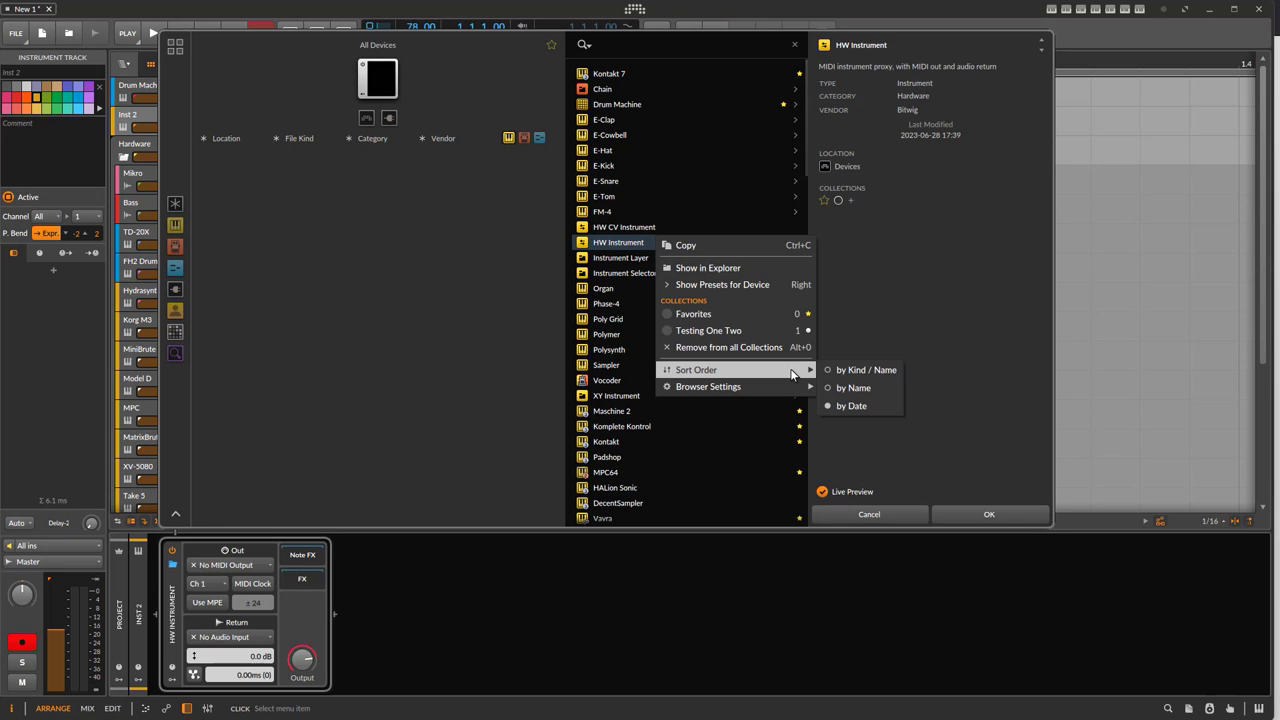
left_click(857, 369)
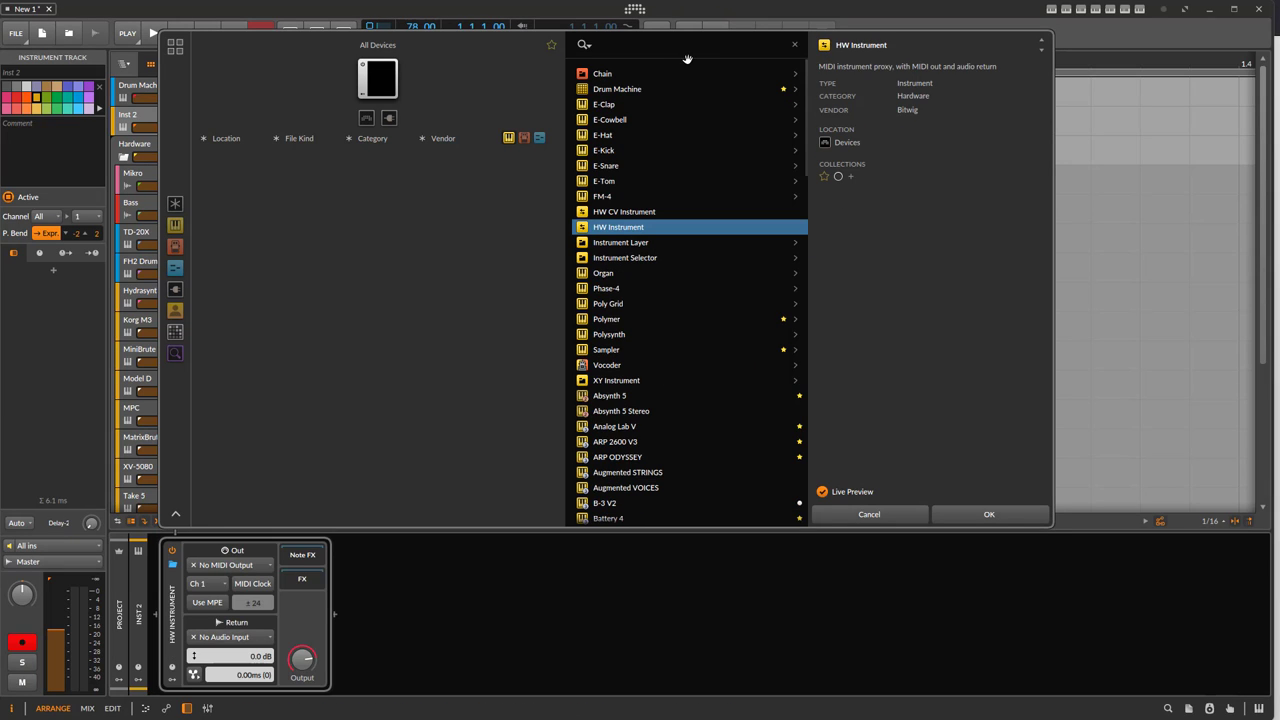
left_click(856, 511)
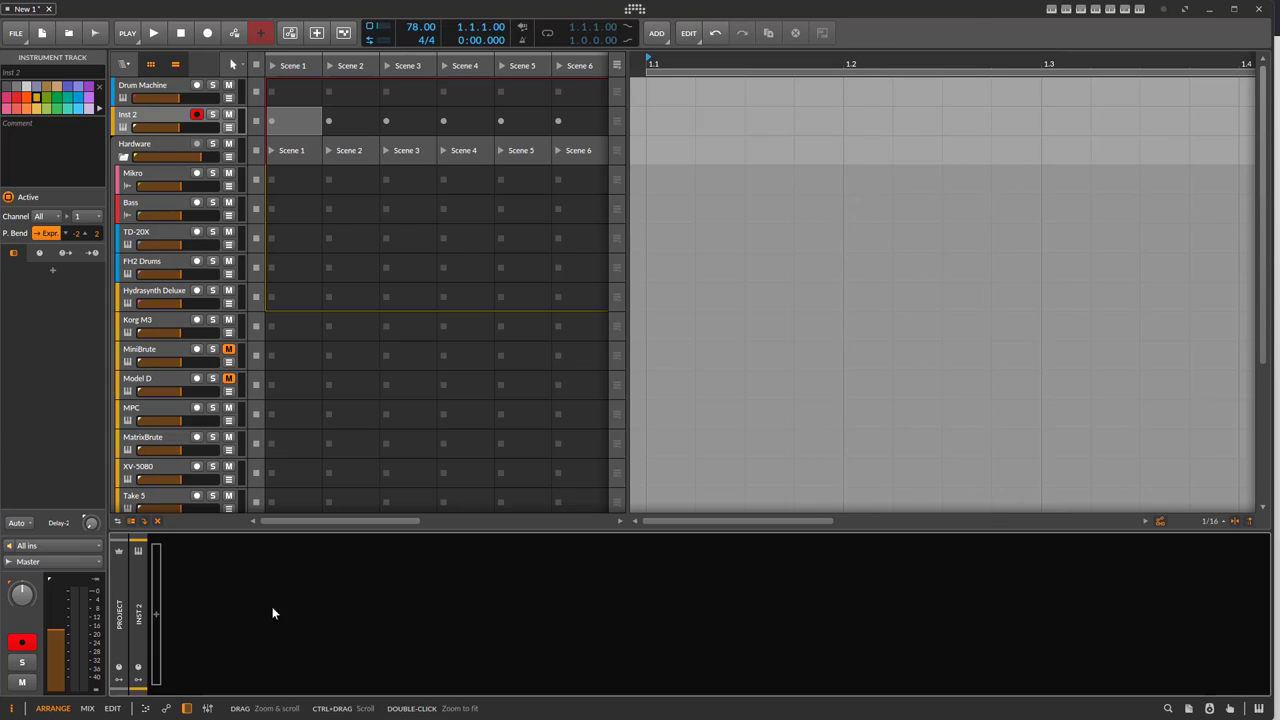
- Search the device browser for "Piano", preview the matching instruments, and insert Piano V2 on the Inst 2 track
left_click(158, 614)
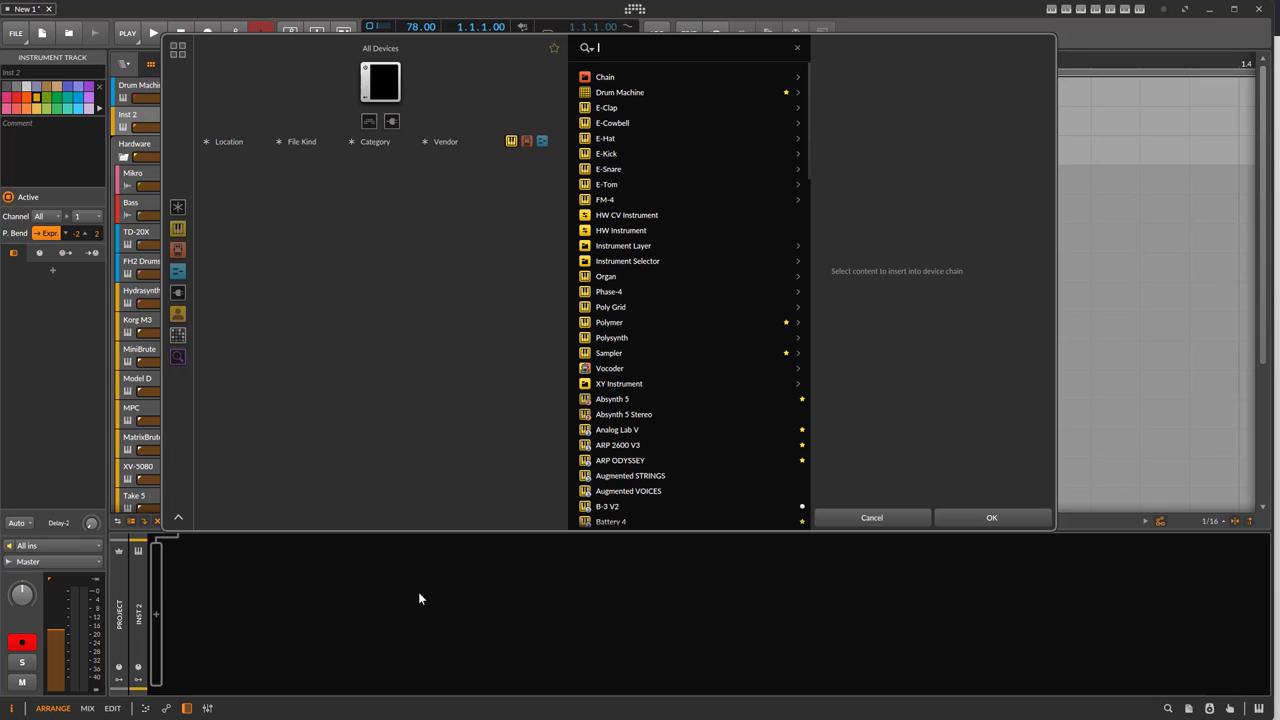
type("Piano")
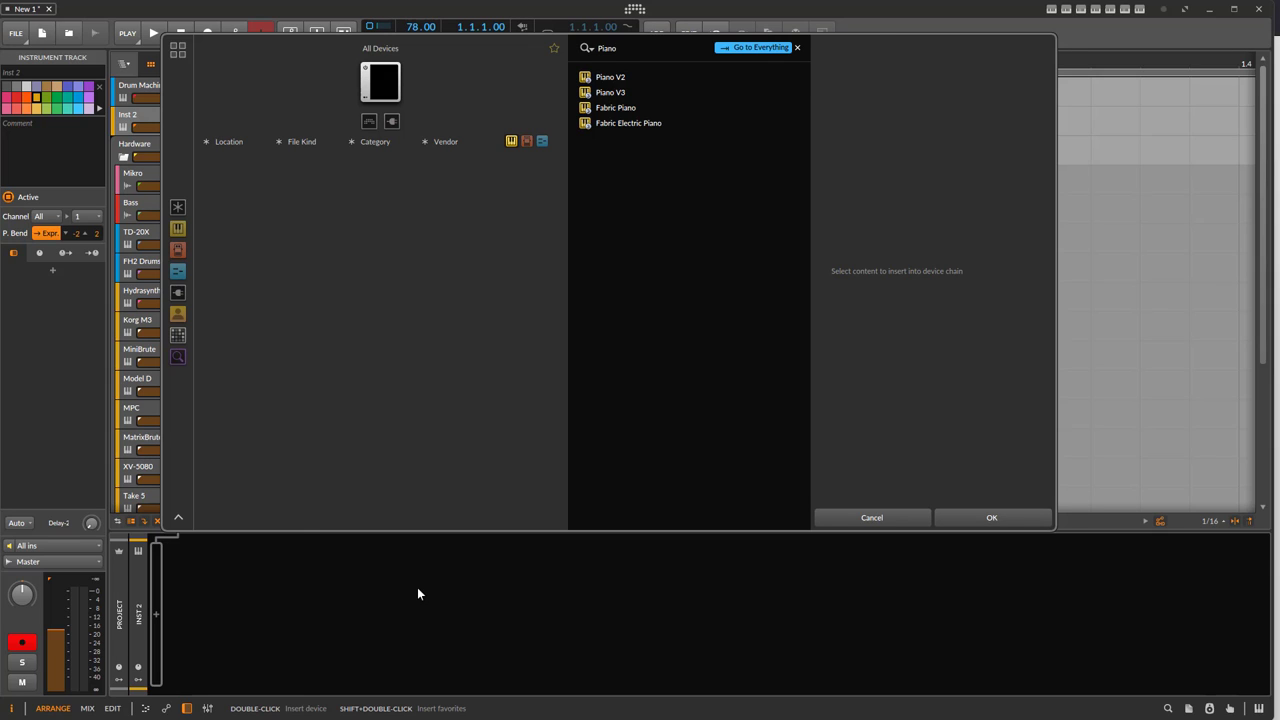
key("Down")
key("Down")
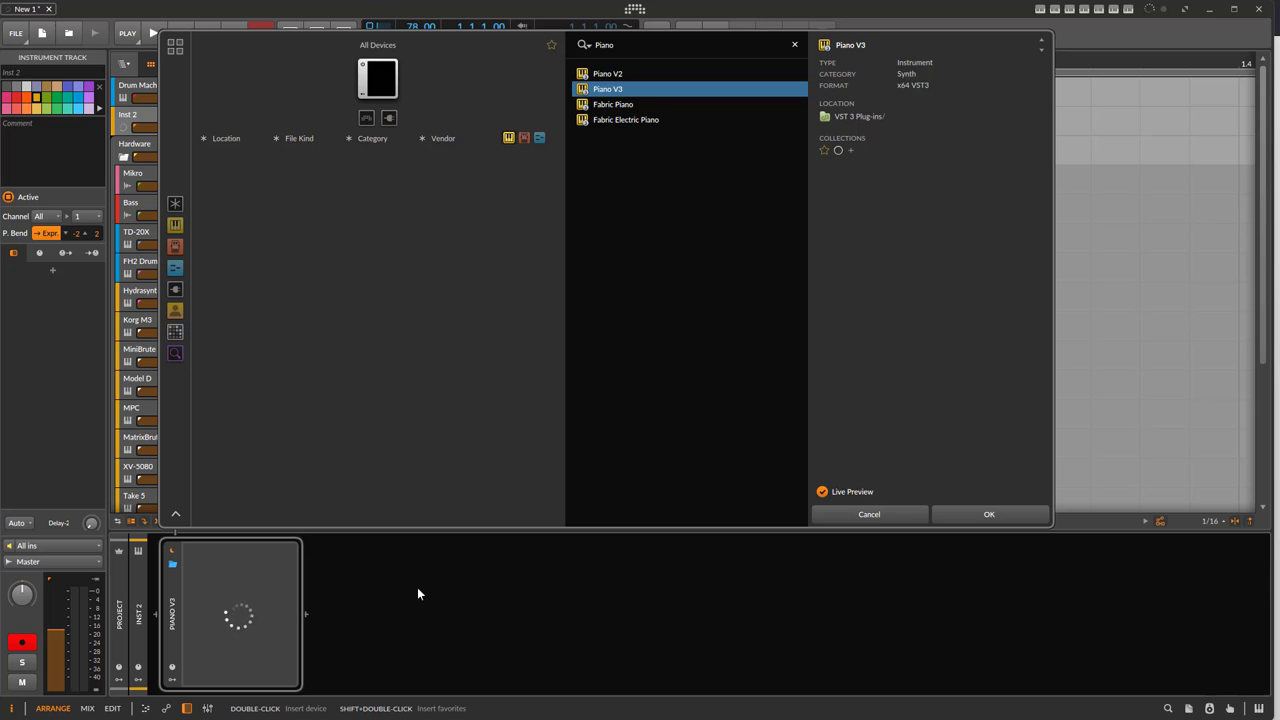
key("Up")
key("Down")
key("Down")
key("Up")
key("Down")
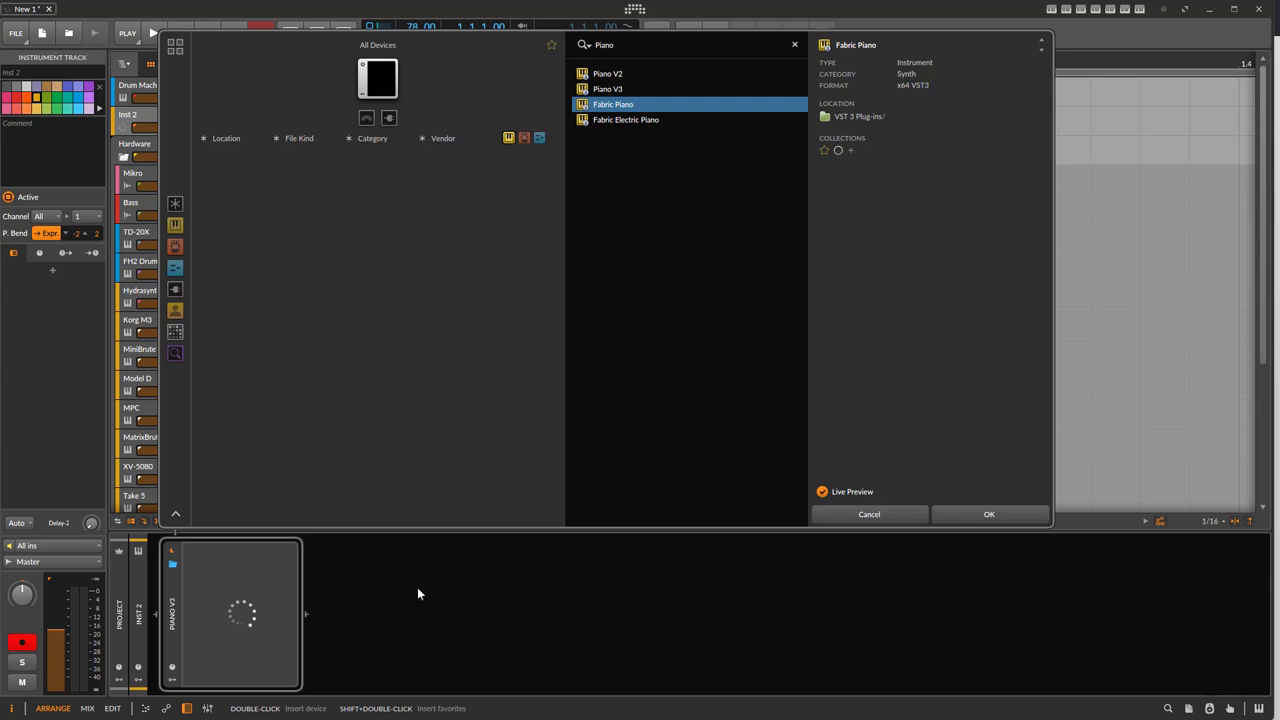
key("Up")
key("Up")
key("Return")
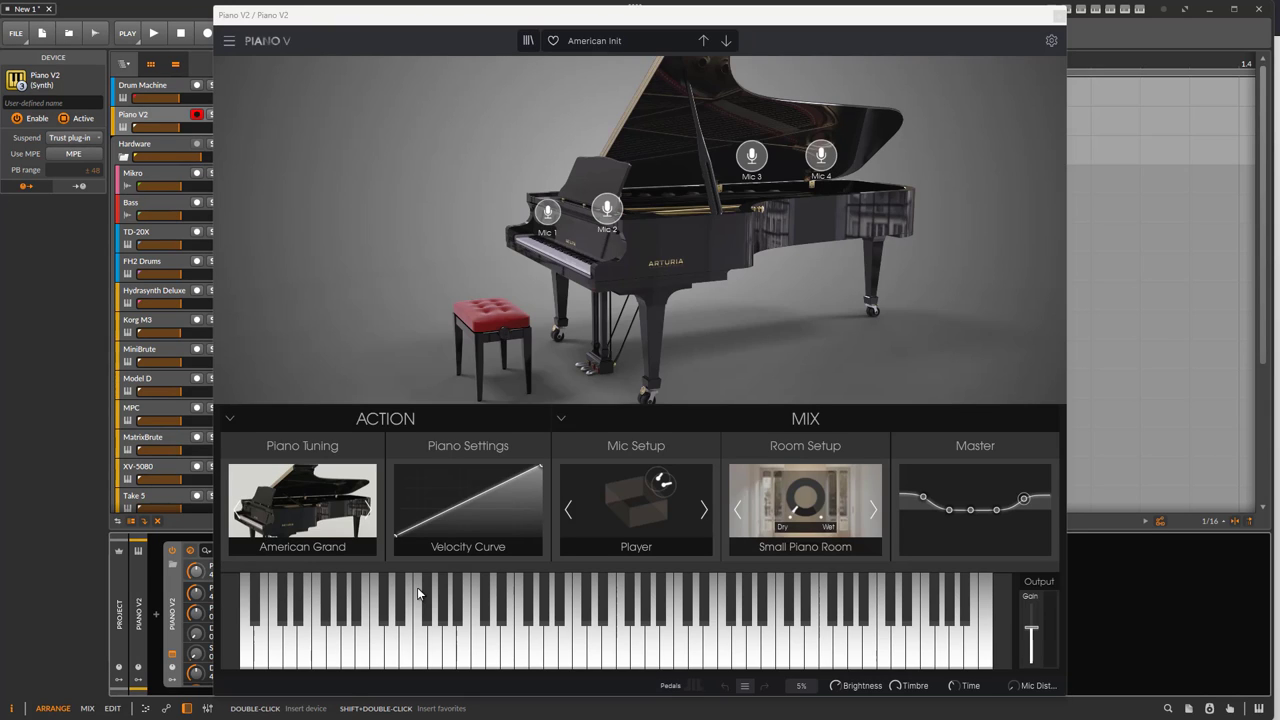
- Close the Piano V2 plug-in window and undo the insertion of the device
left_click(1060, 17)
key("ctrl+z")
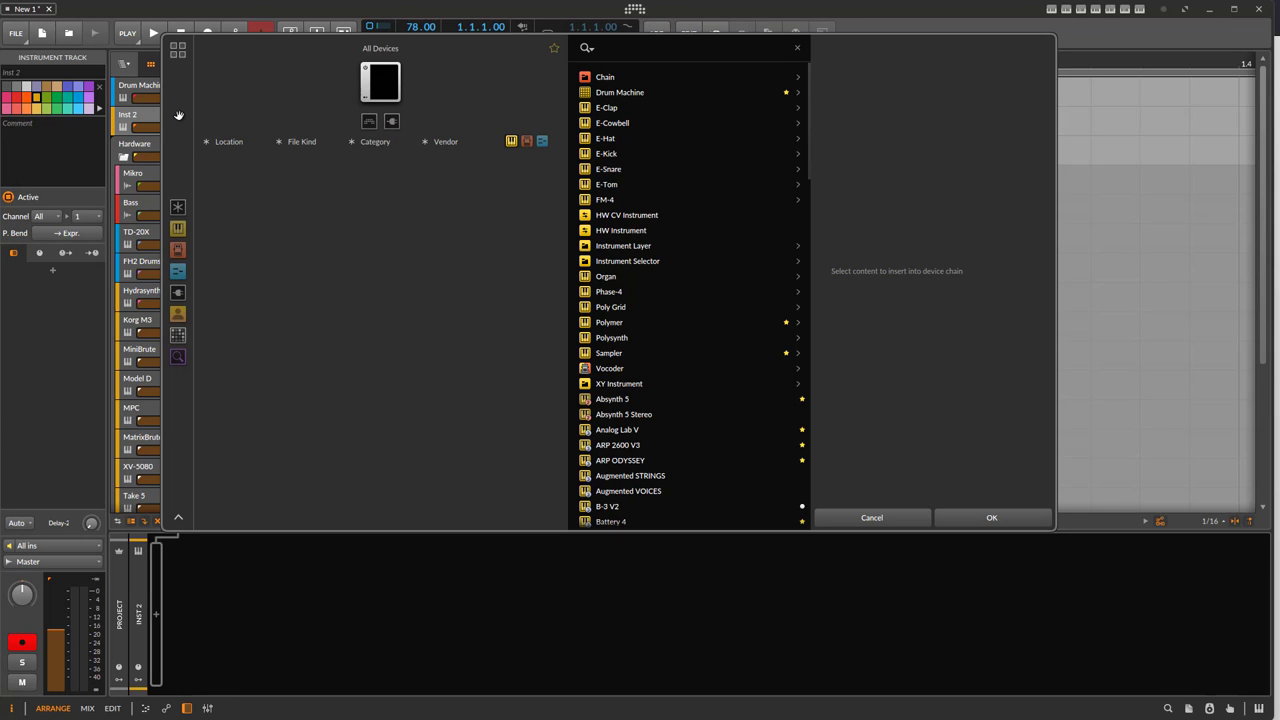
- Browse the installed content packages from the device browser, viewing the contents of Analog Waves and Anti-Loops
left_click(180, 55)
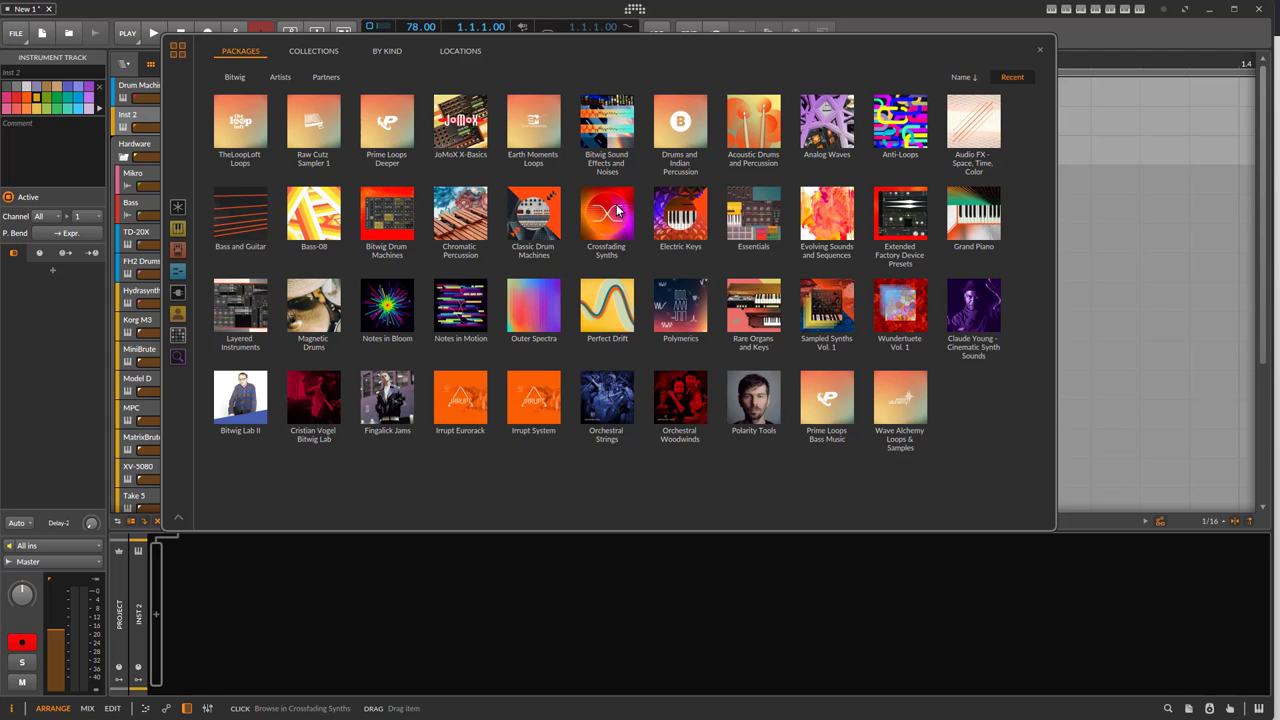
left_click(830, 117)
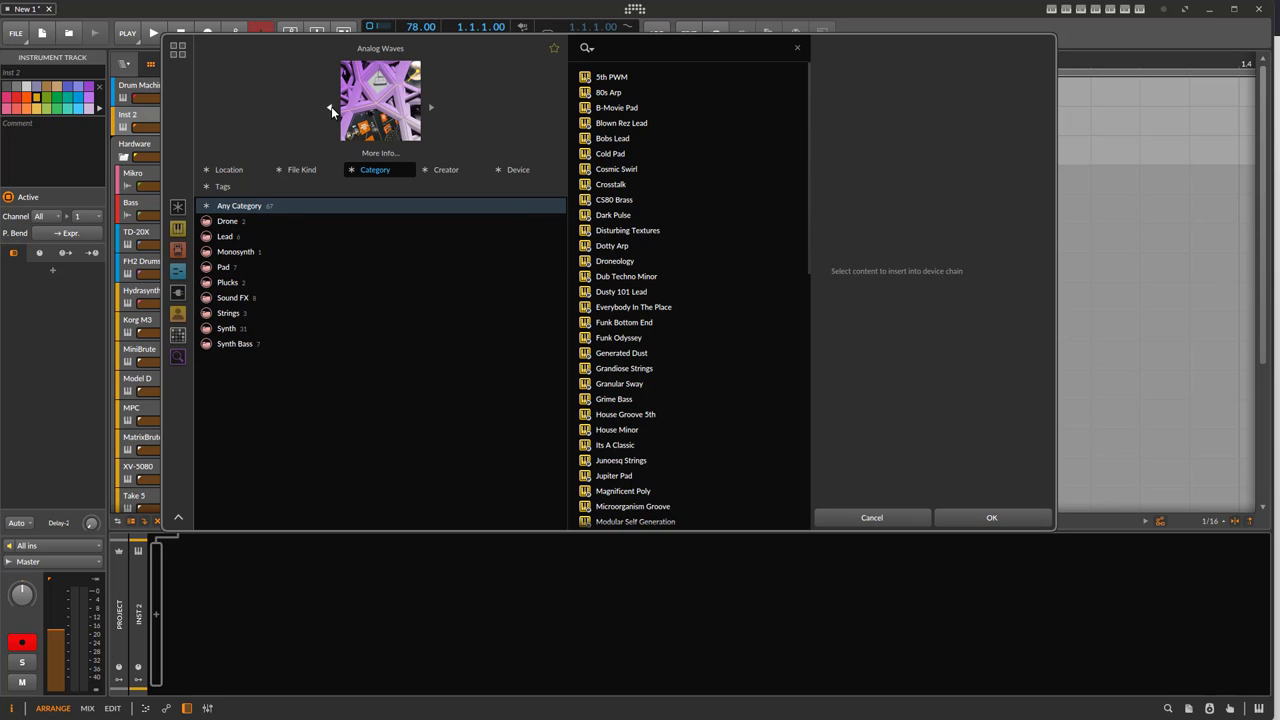
left_click(432, 106)
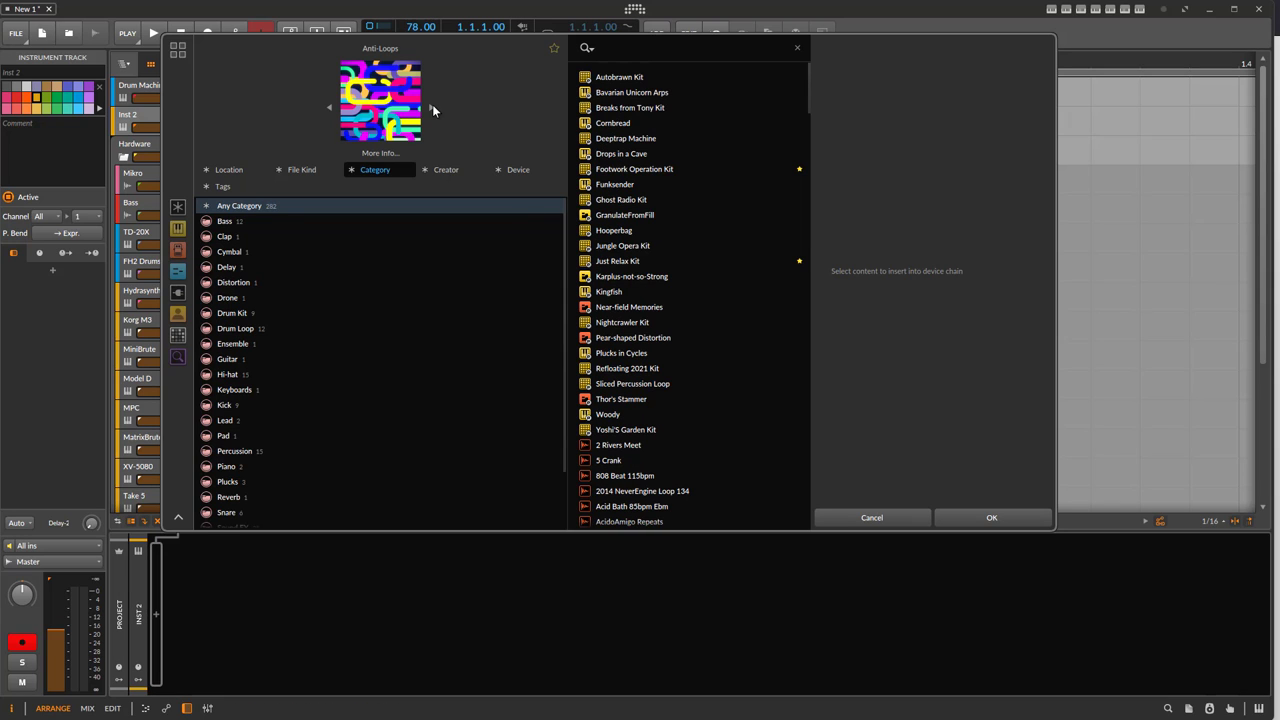
- Step through the content packages from Anti-Loops to Bitwig Drum Machines, then return to the overview of all sources
left_click(432, 108)
left_click(432, 106)
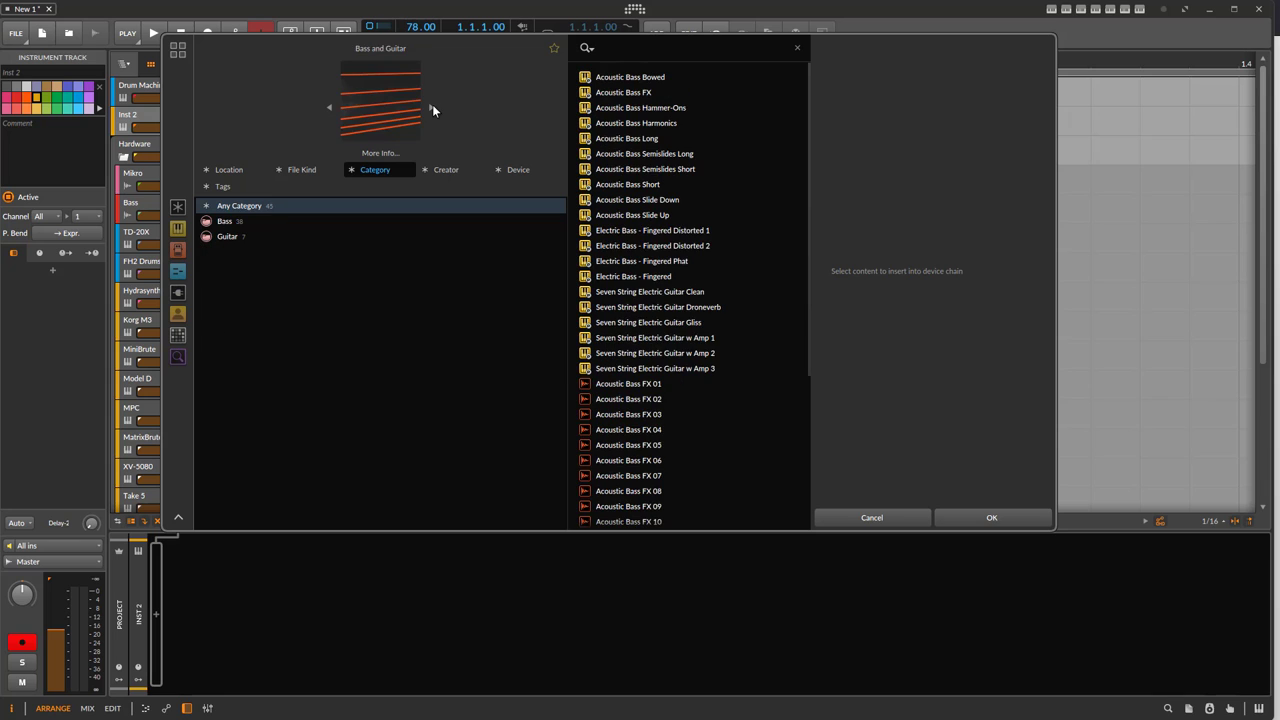
left_click(432, 106)
left_click(432, 105)
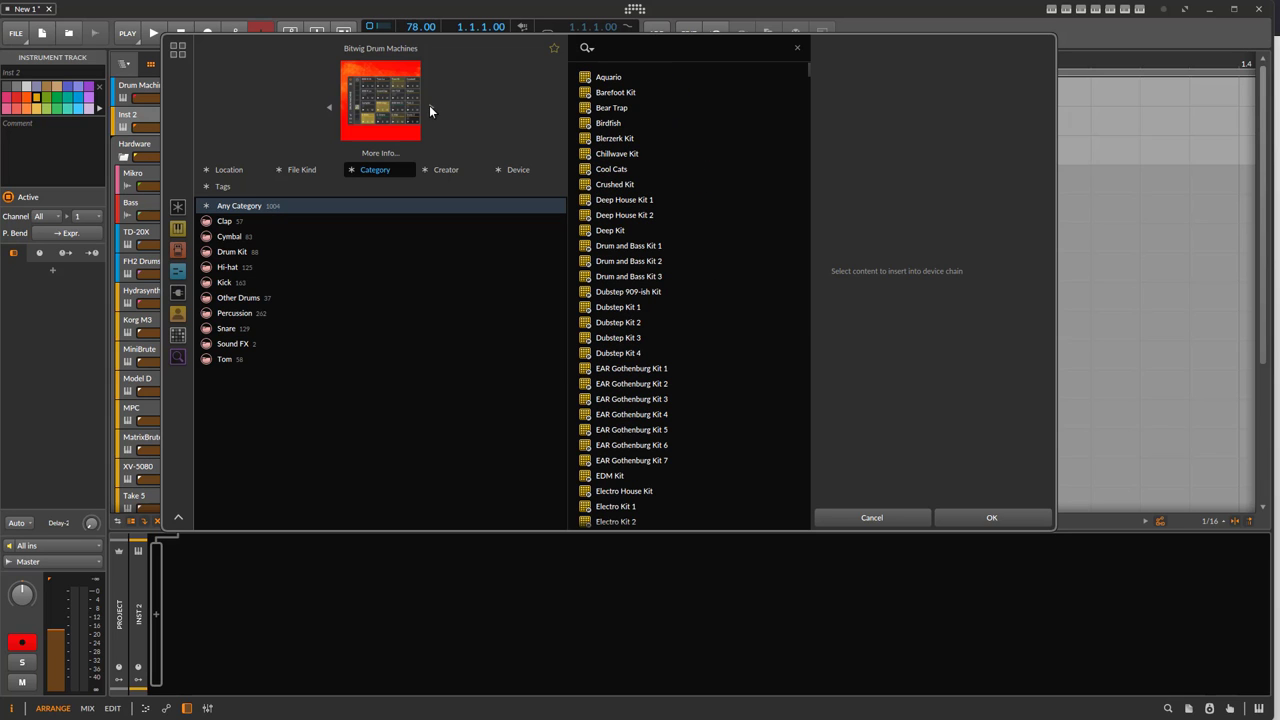
left_click(178, 52)
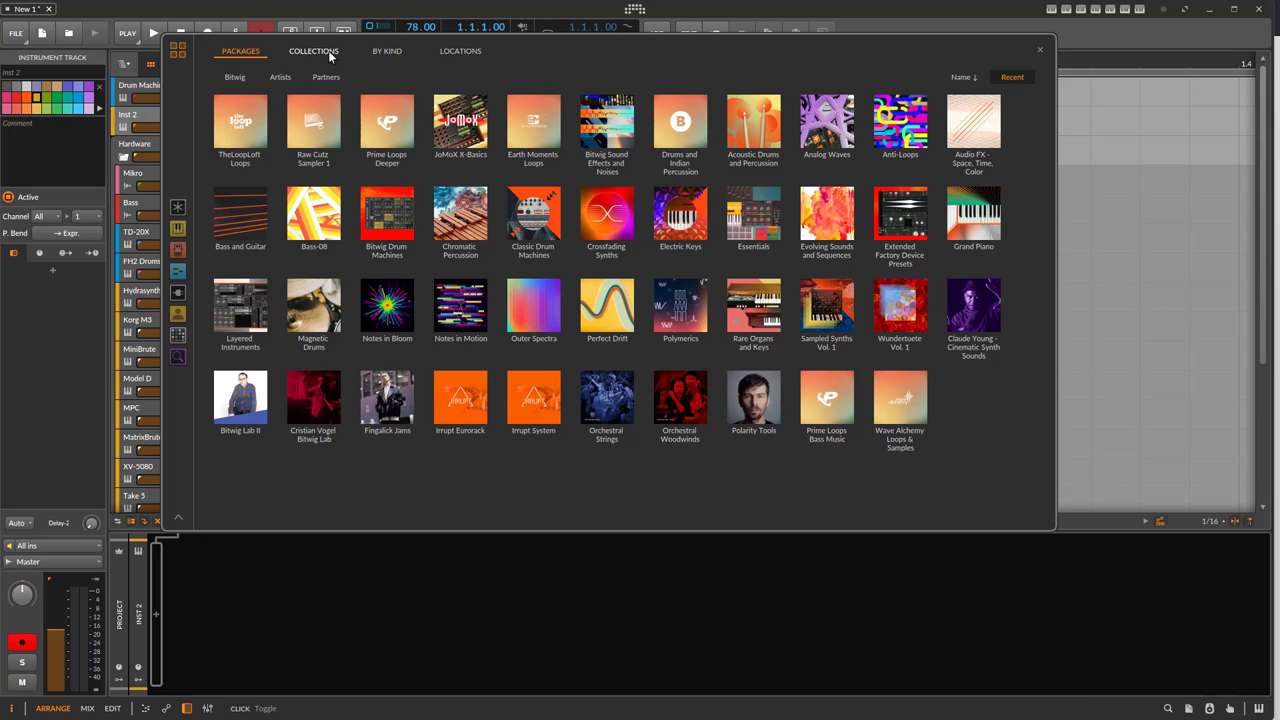
- Look through the source overview by kind, locations and collections, and return to the packages view
left_click(395, 53)
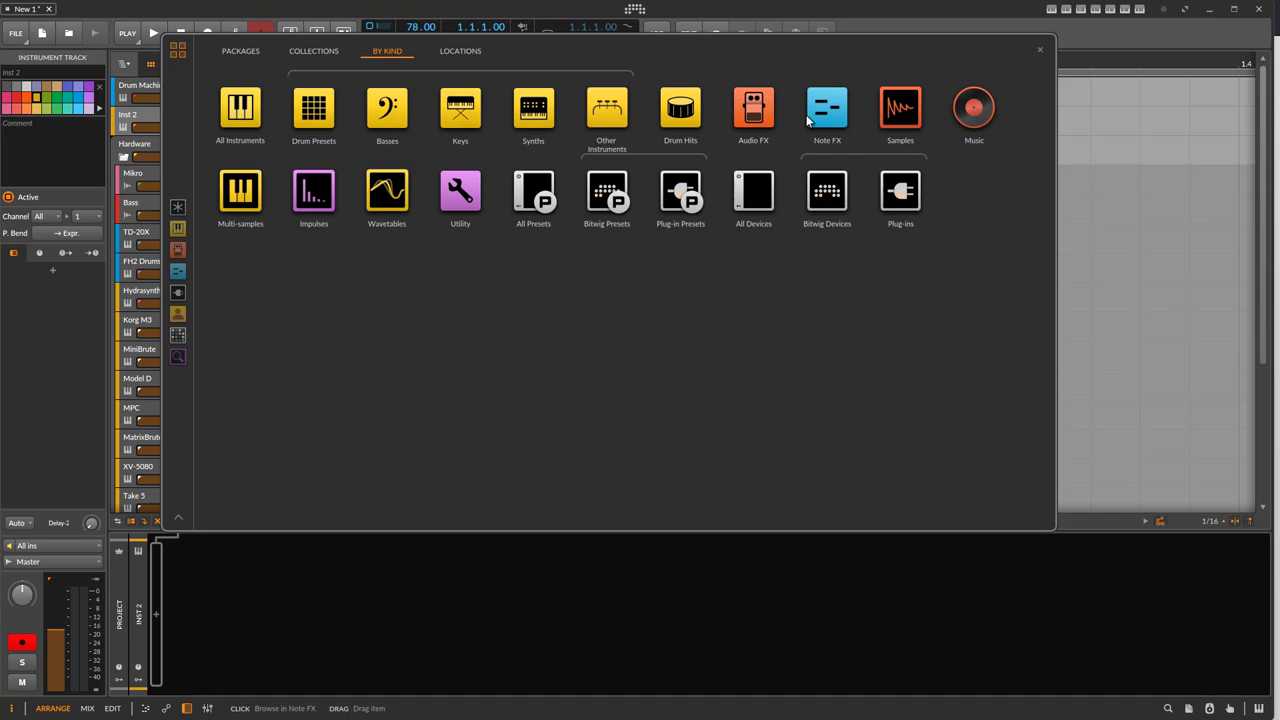
left_click(462, 51)
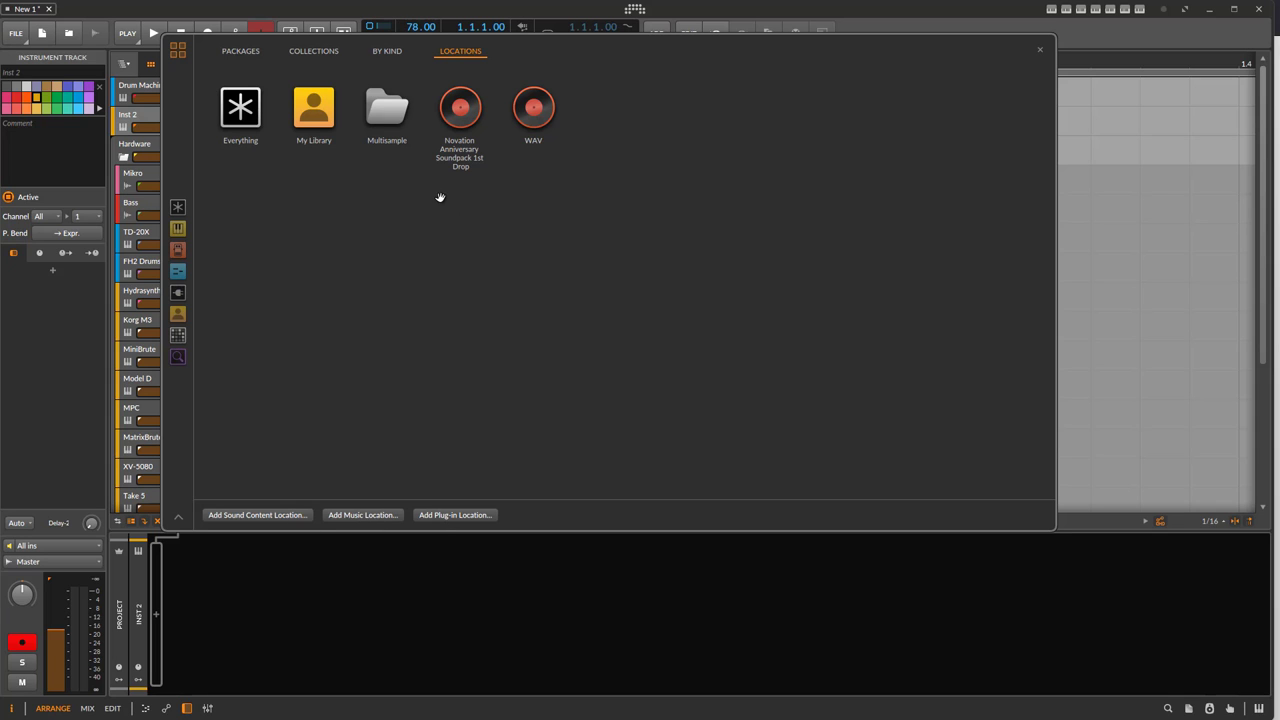
left_click(252, 53)
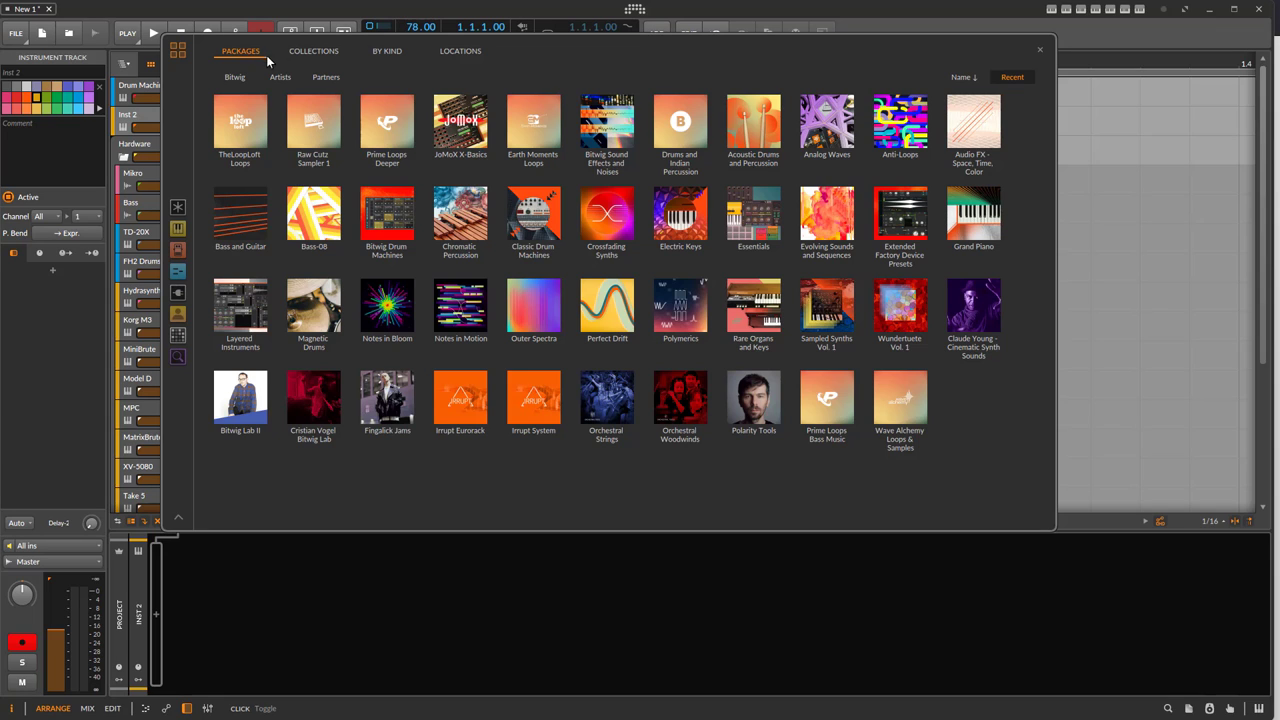
left_click(297, 55)
left_click(400, 48)
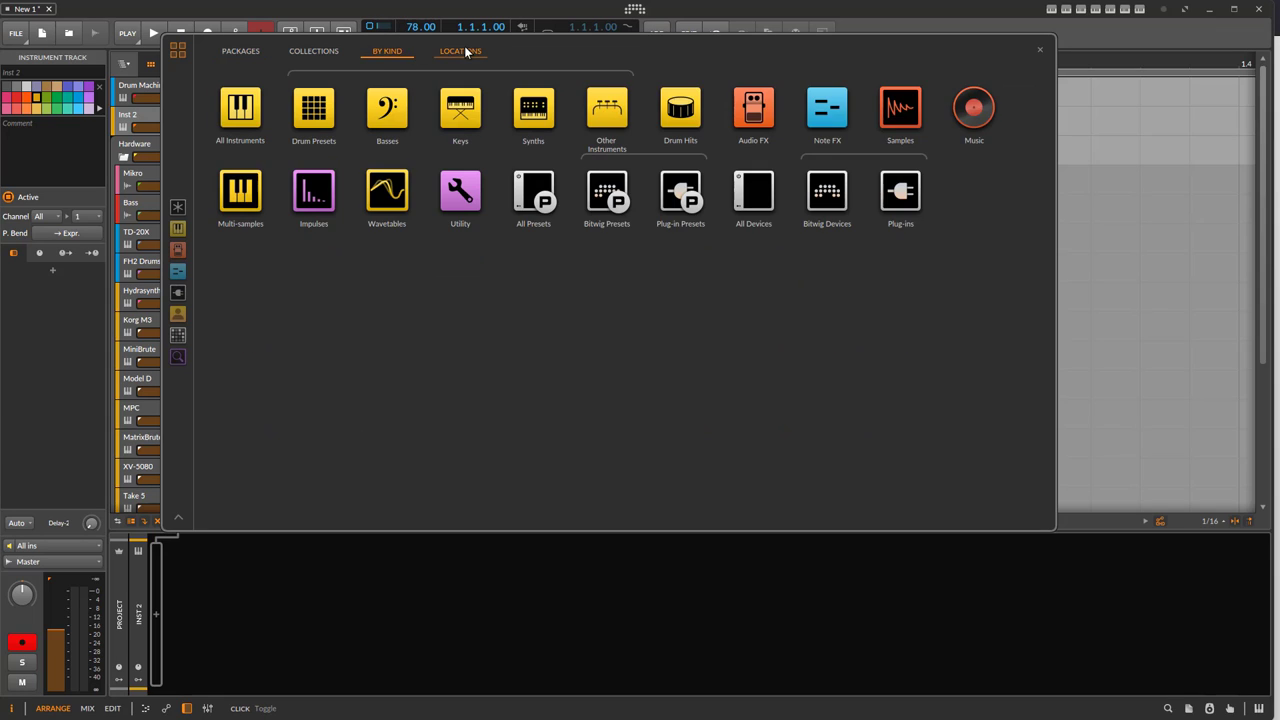
left_click(464, 50)
left_click(395, 50)
left_click(242, 54)
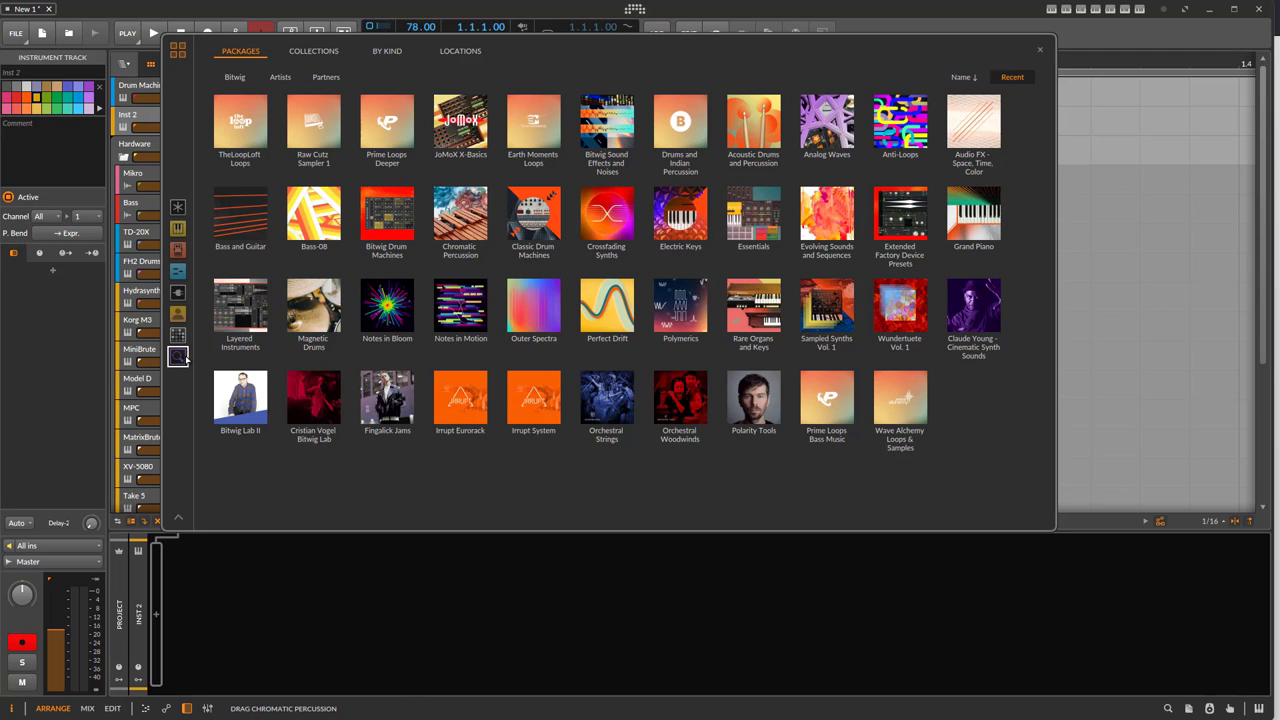
- Add the Chromatic Percussion package to the quick sources and place it directly after My Library
right_click(464, 213)
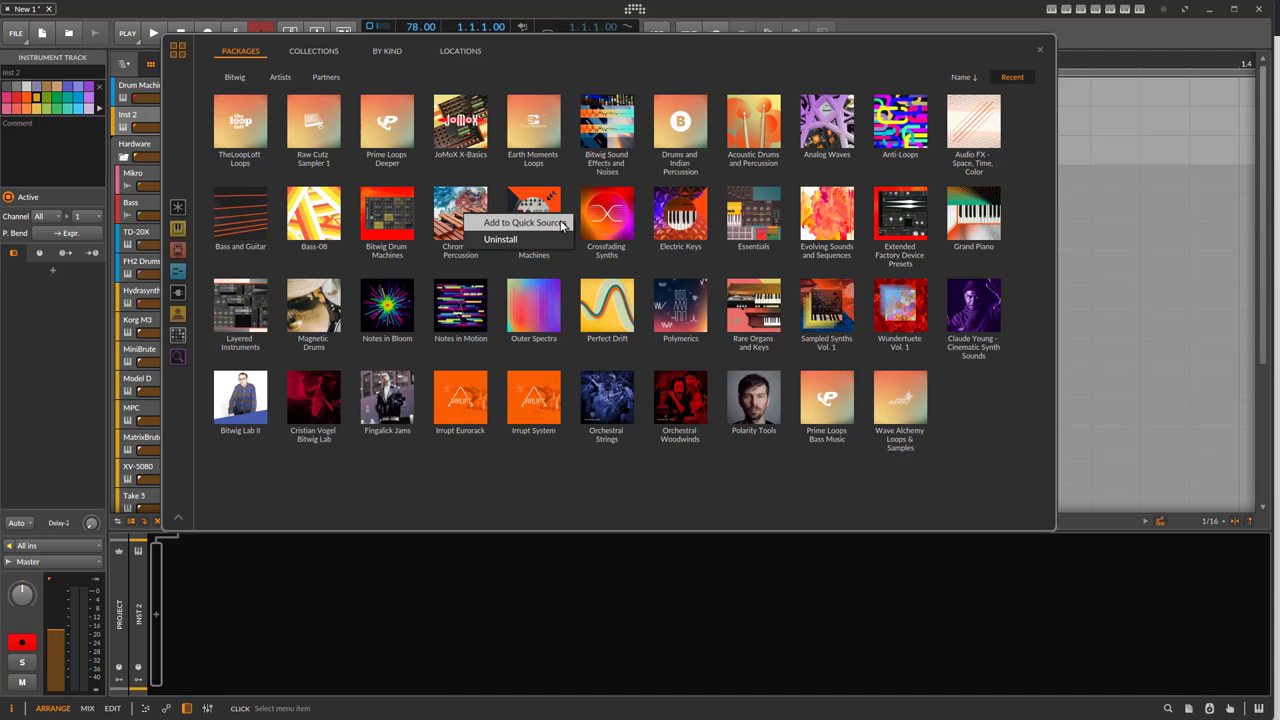
left_click(561, 223)
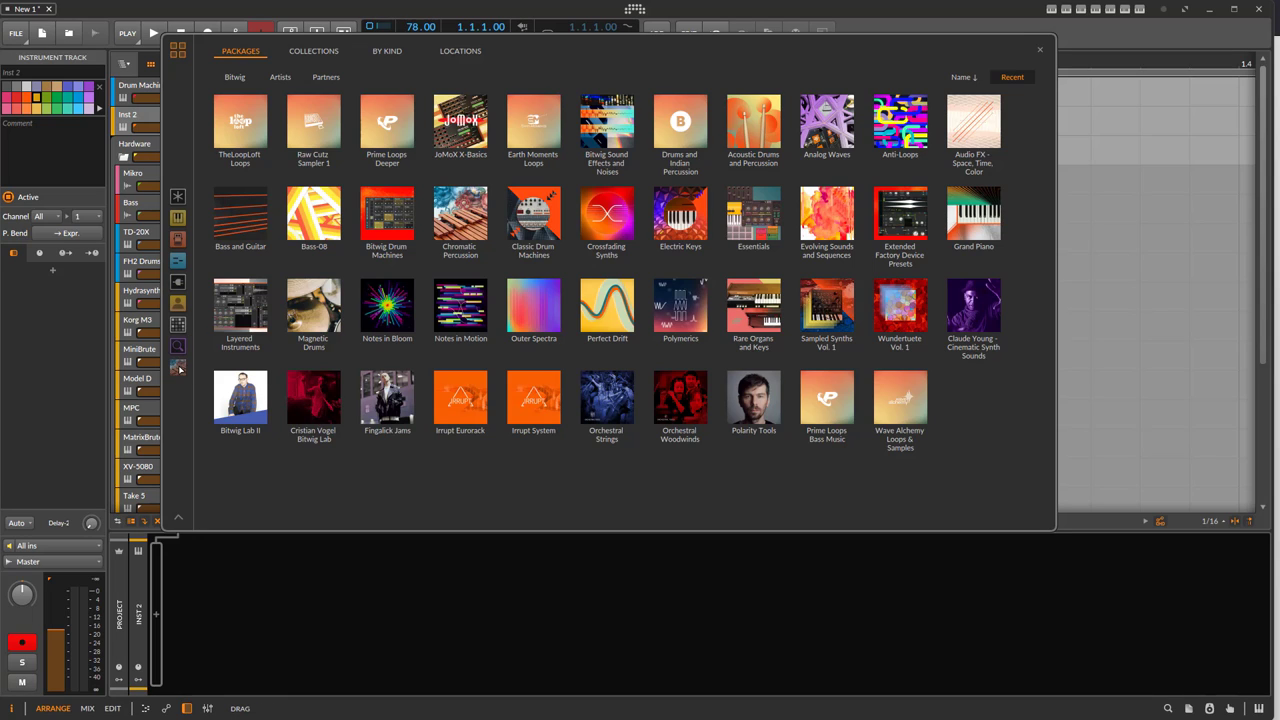
left_click_drag(181, 368, 179, 326)
- View the Bitwig Drum Machines package, then open Chromatic Percussion from the quick sources and search it for "Marimba"
left_click(387, 214)
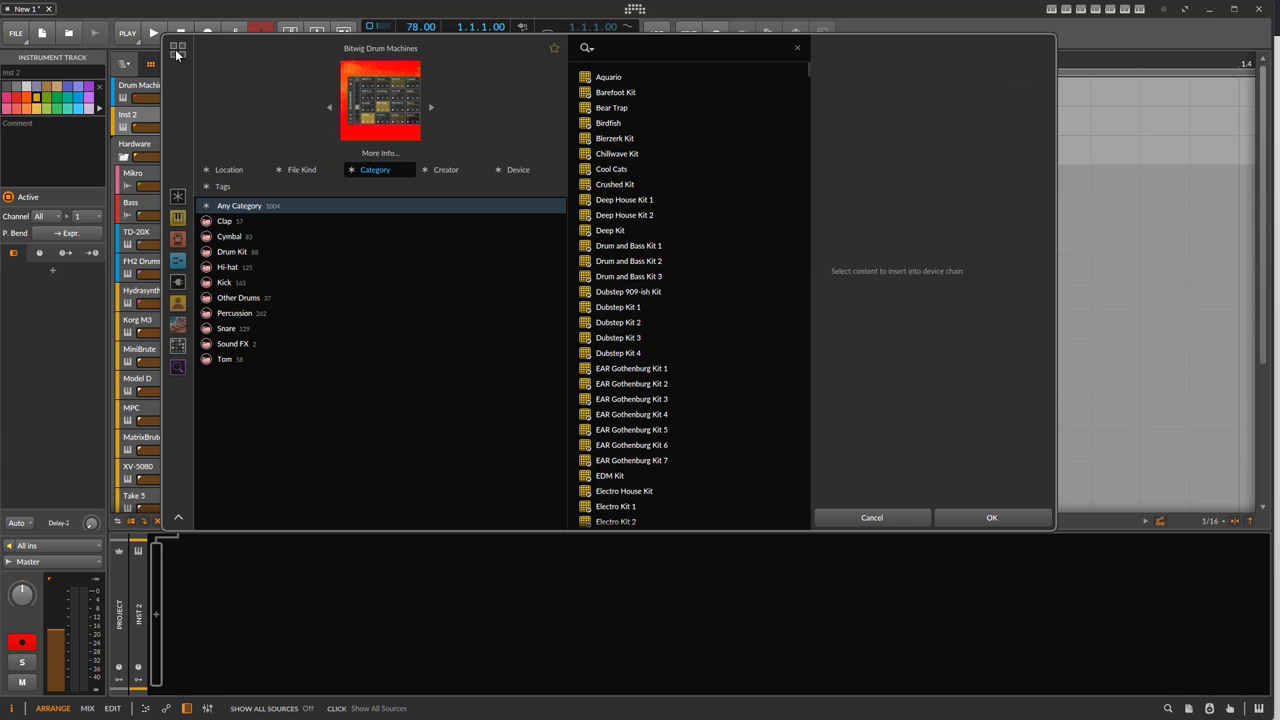
left_click(178, 325)
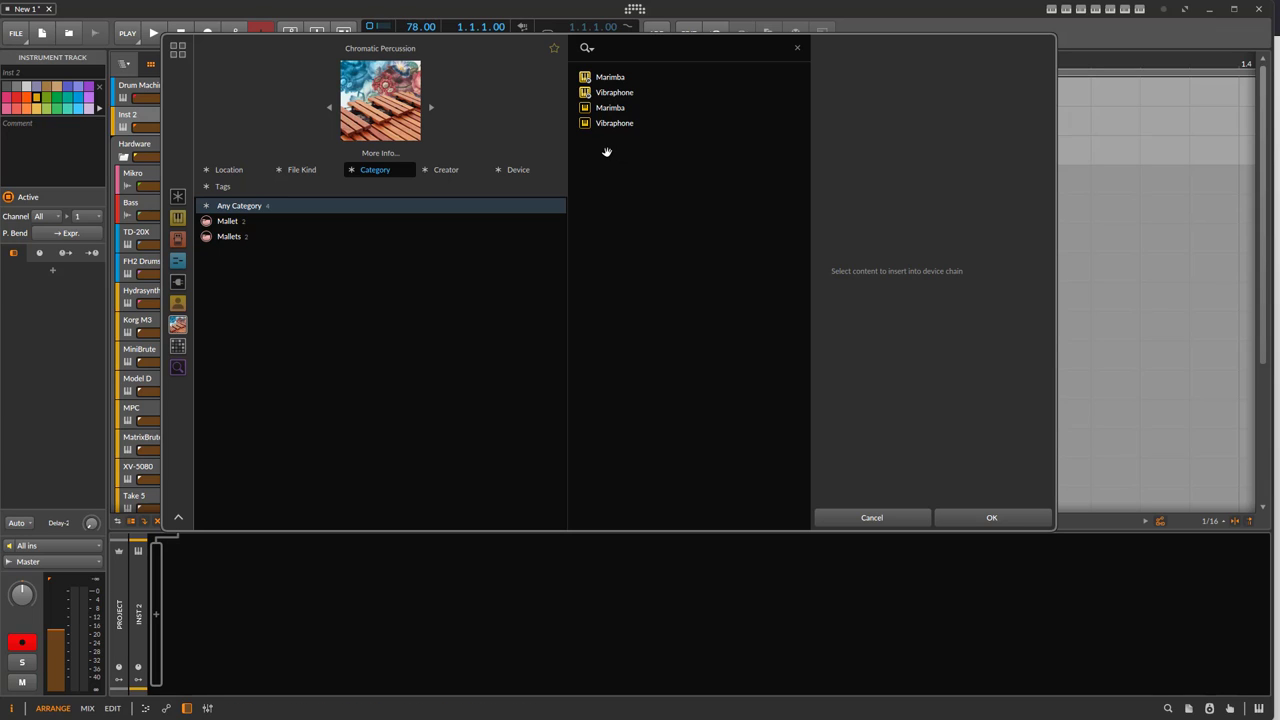
left_click(674, 49)
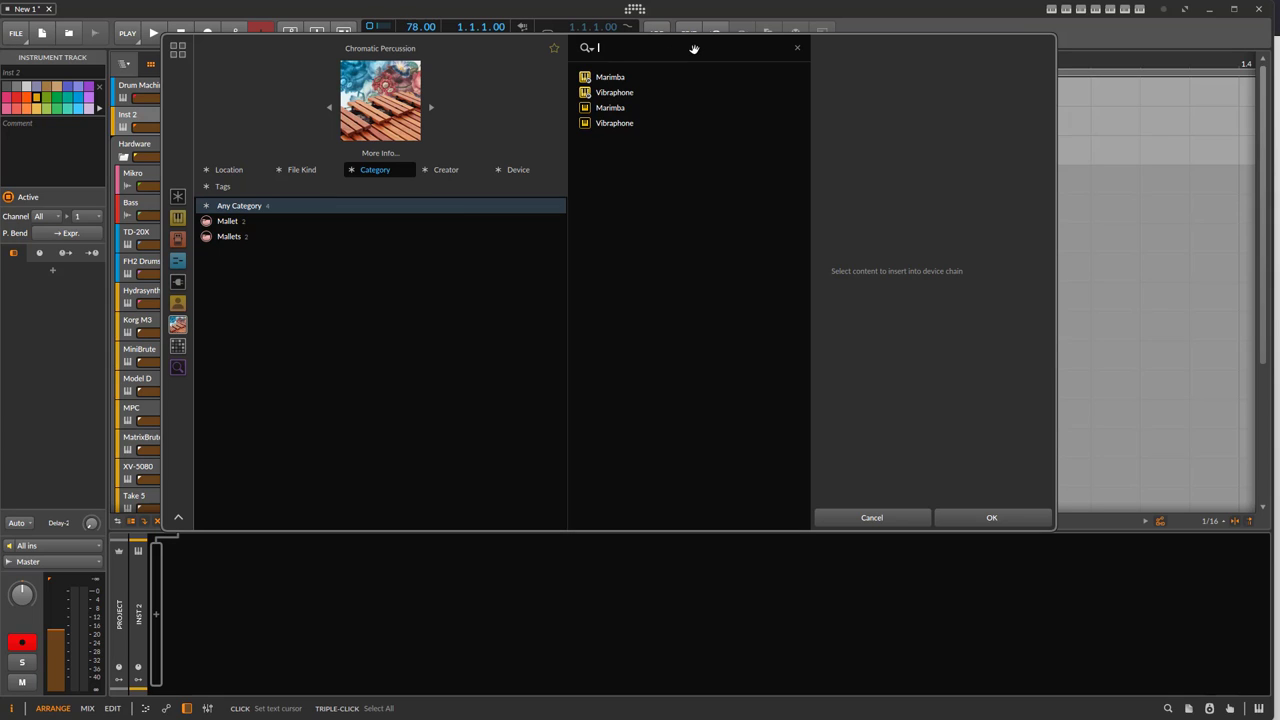
type("Mal")
type("imba")
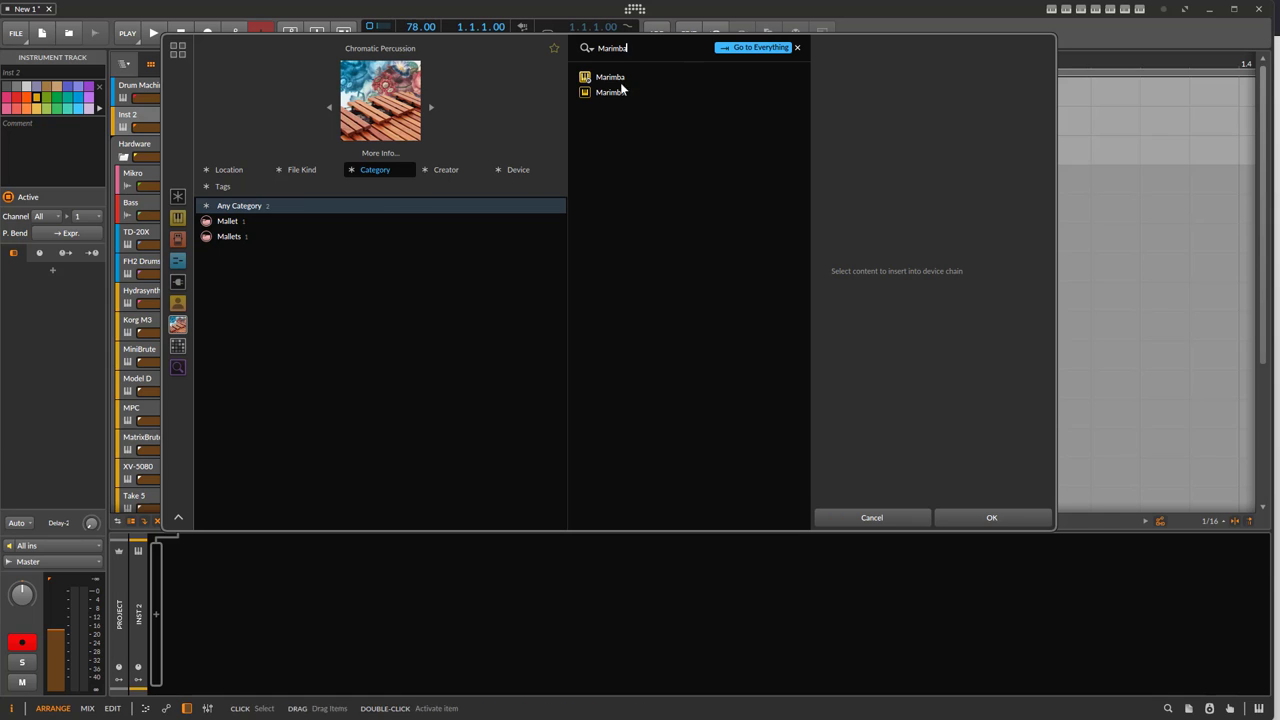
- Extend the "Marimba" search to the Everything source and filter the results by the Mallets category
left_click(178, 198)
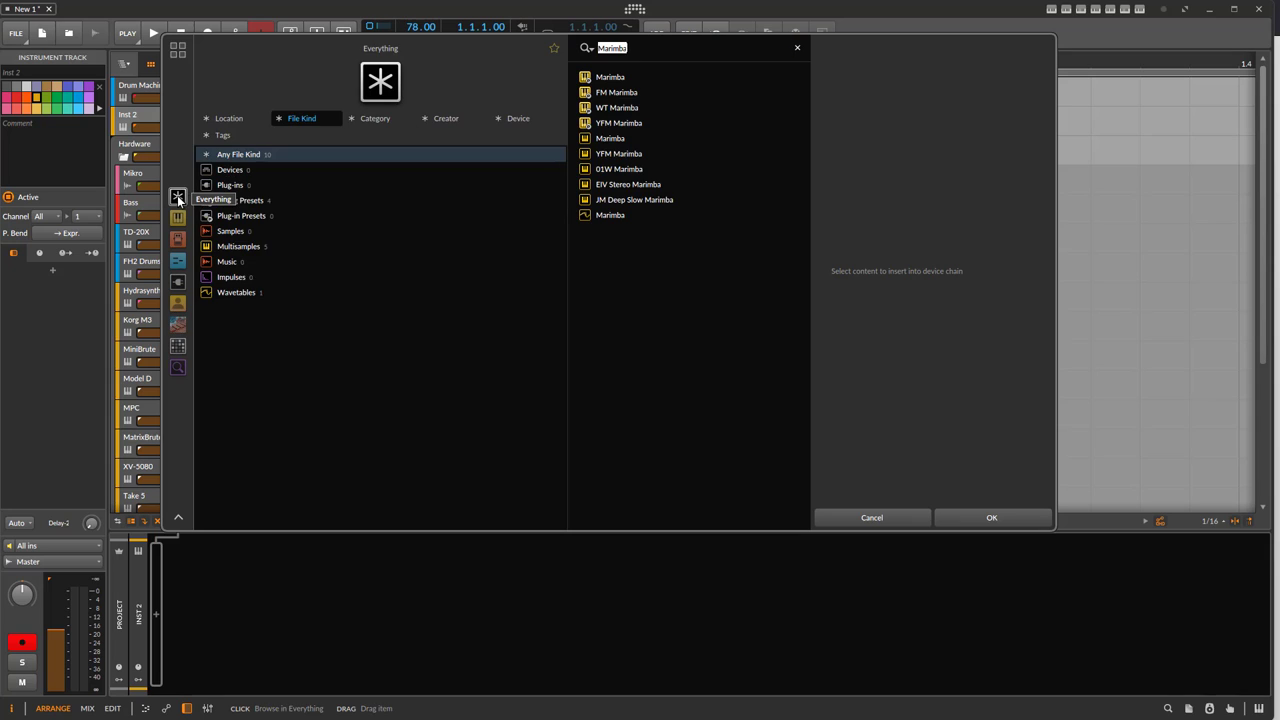
double_click(608, 48)
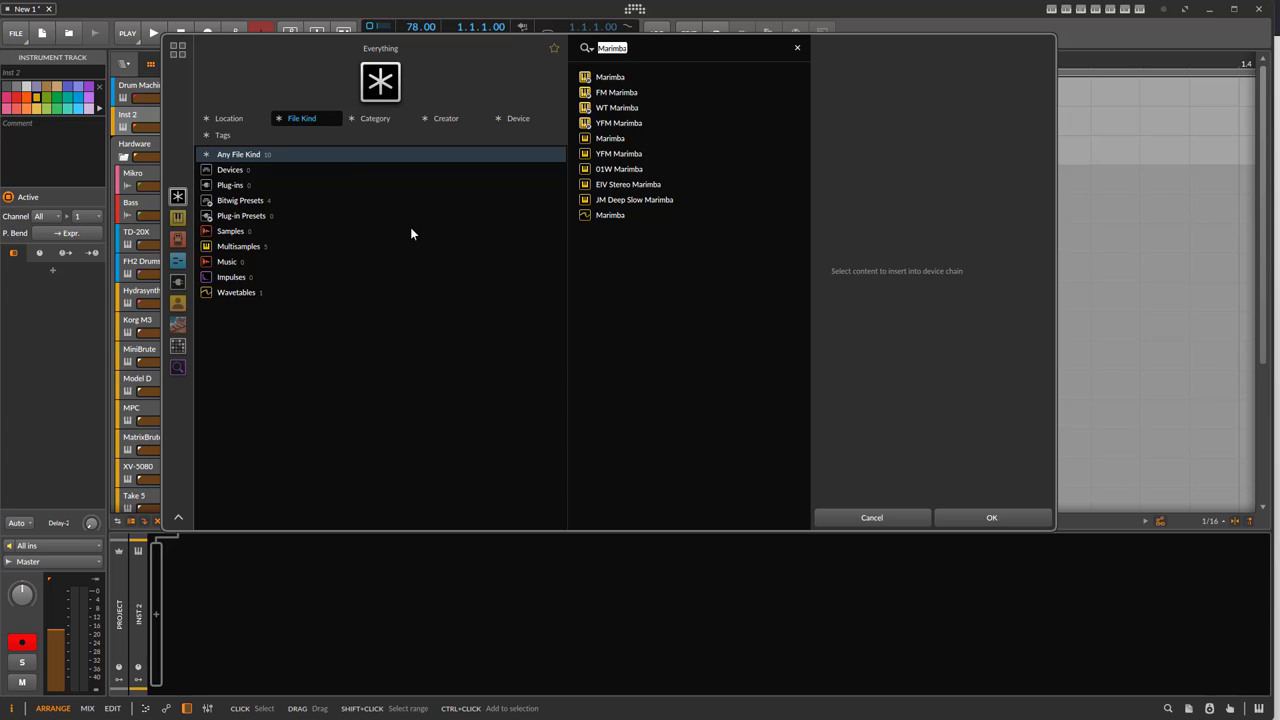
left_click(380, 120)
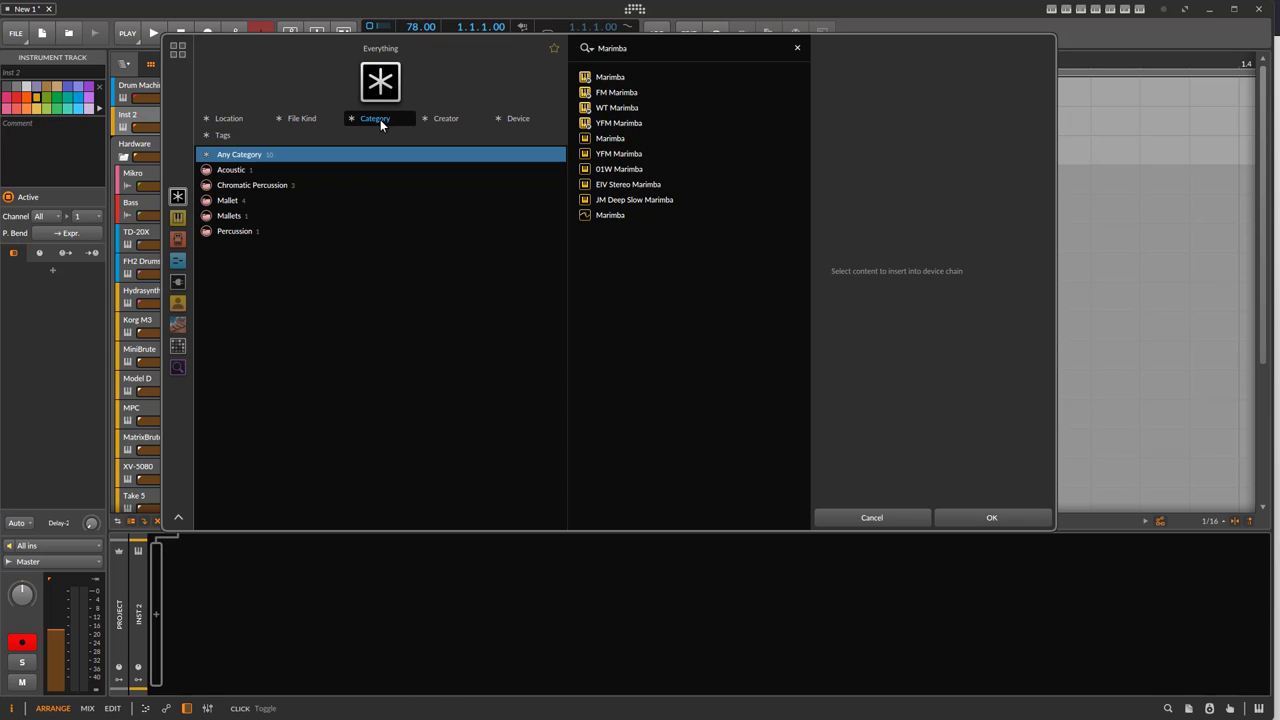
left_click(232, 218)
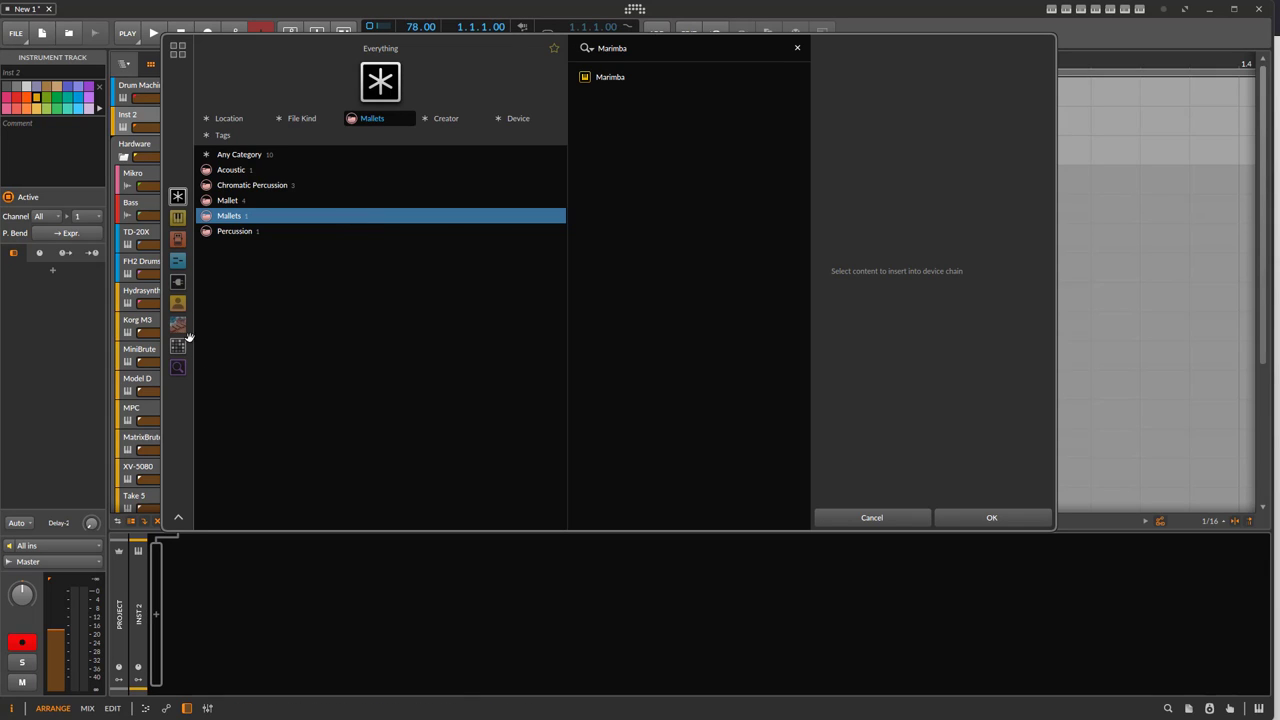
- Compare the "Marimba" results in All Instruments and Everything, then clear the search within All Instruments
left_click(177, 220)
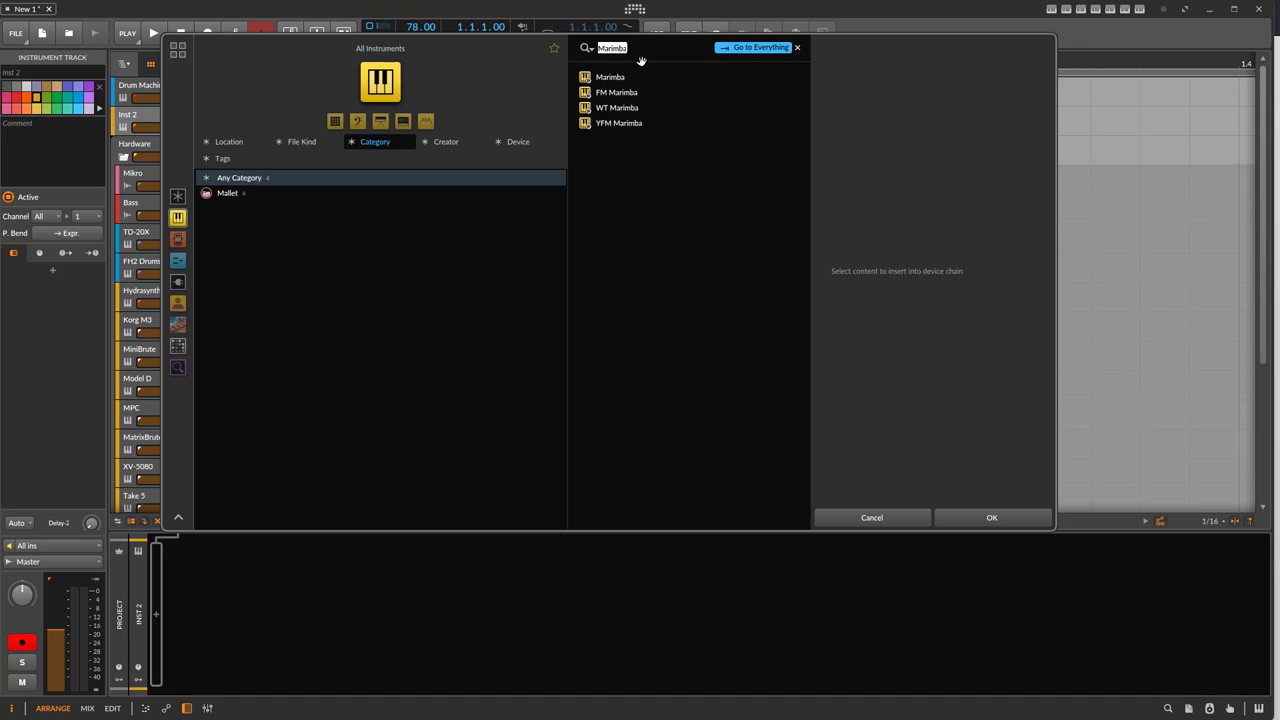
left_click(750, 47)
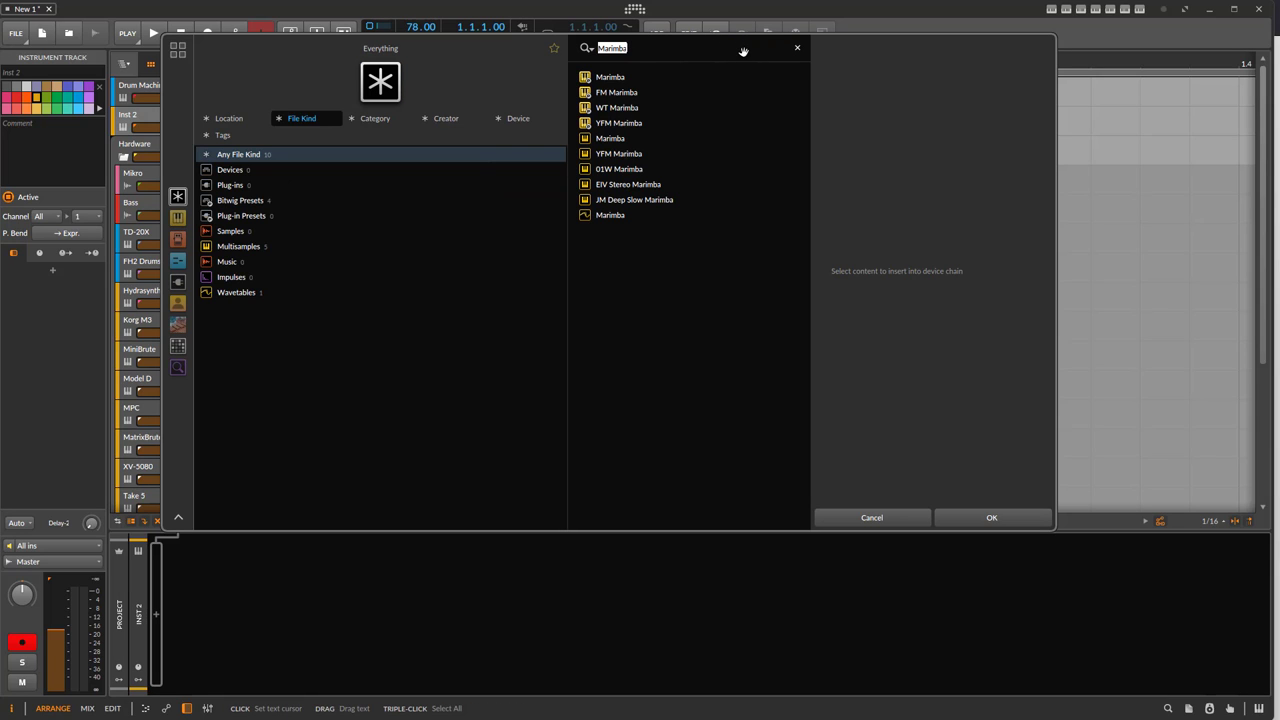
left_click(178, 218)
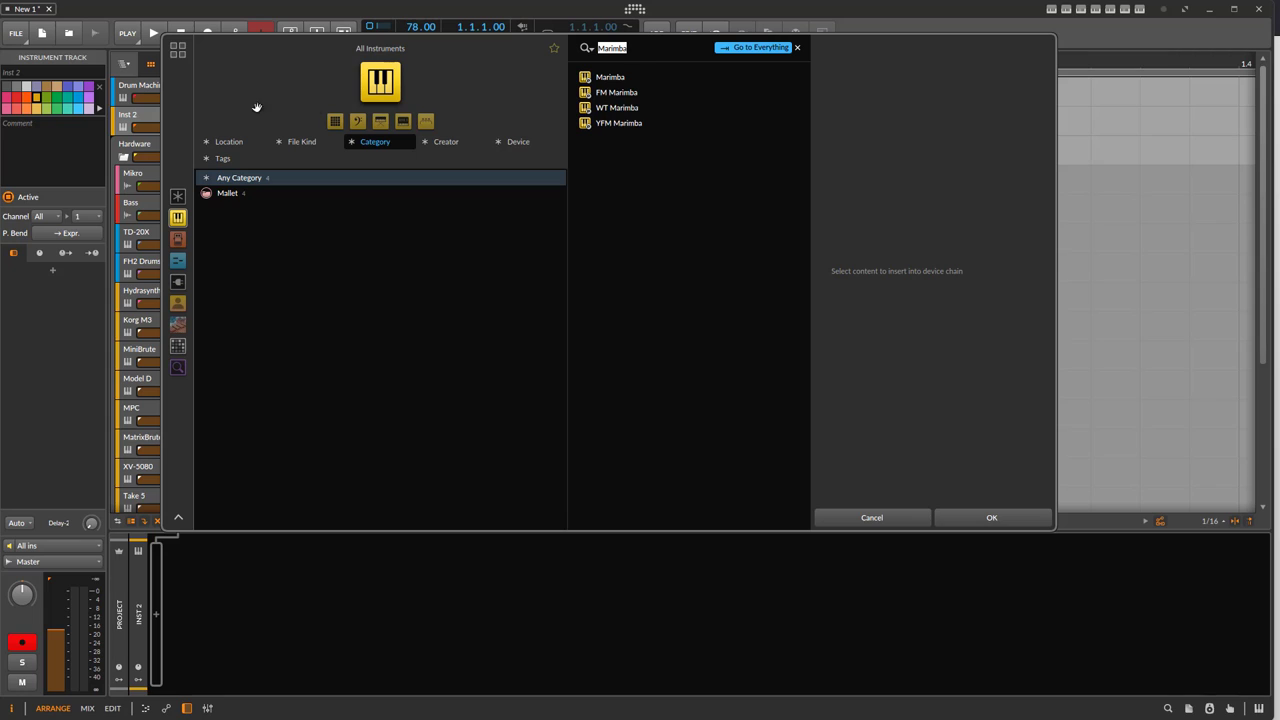
left_click(181, 218)
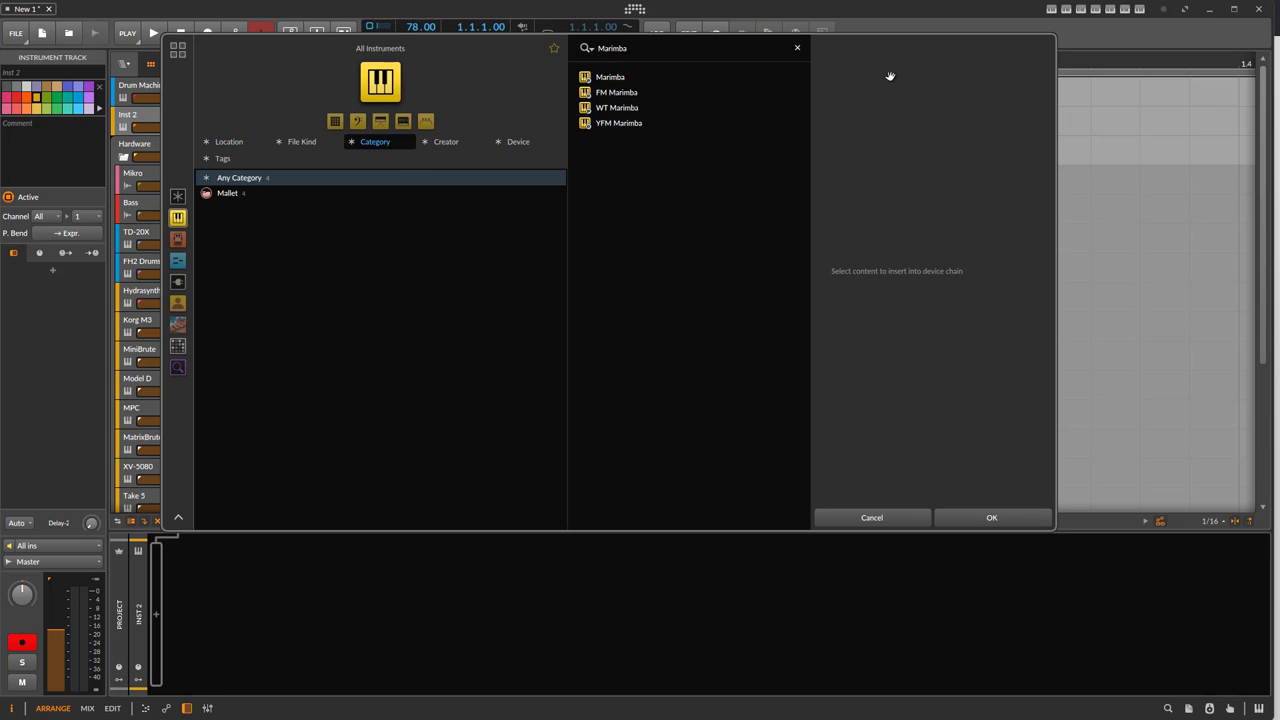
left_click(798, 49)
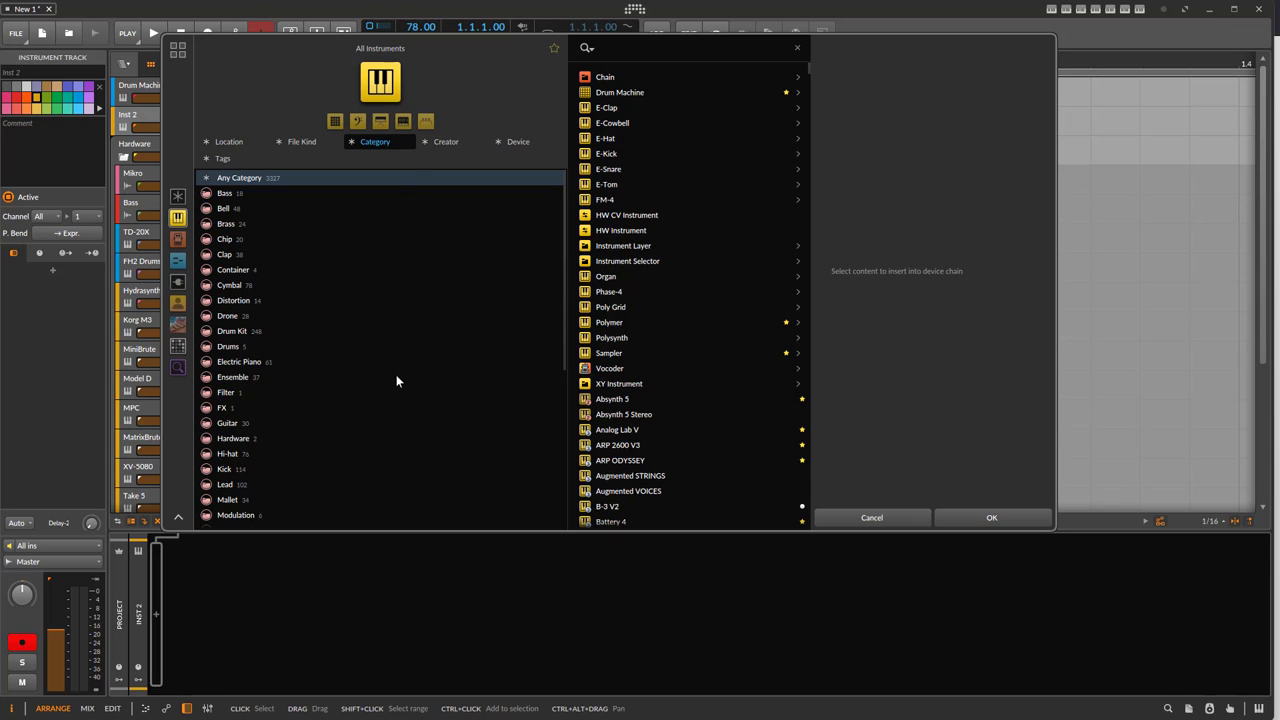
- Search All Instruments for "polysynth" and insert the Polysynth device on the Inst 2 track
left_click(615, 48)
type("poly")
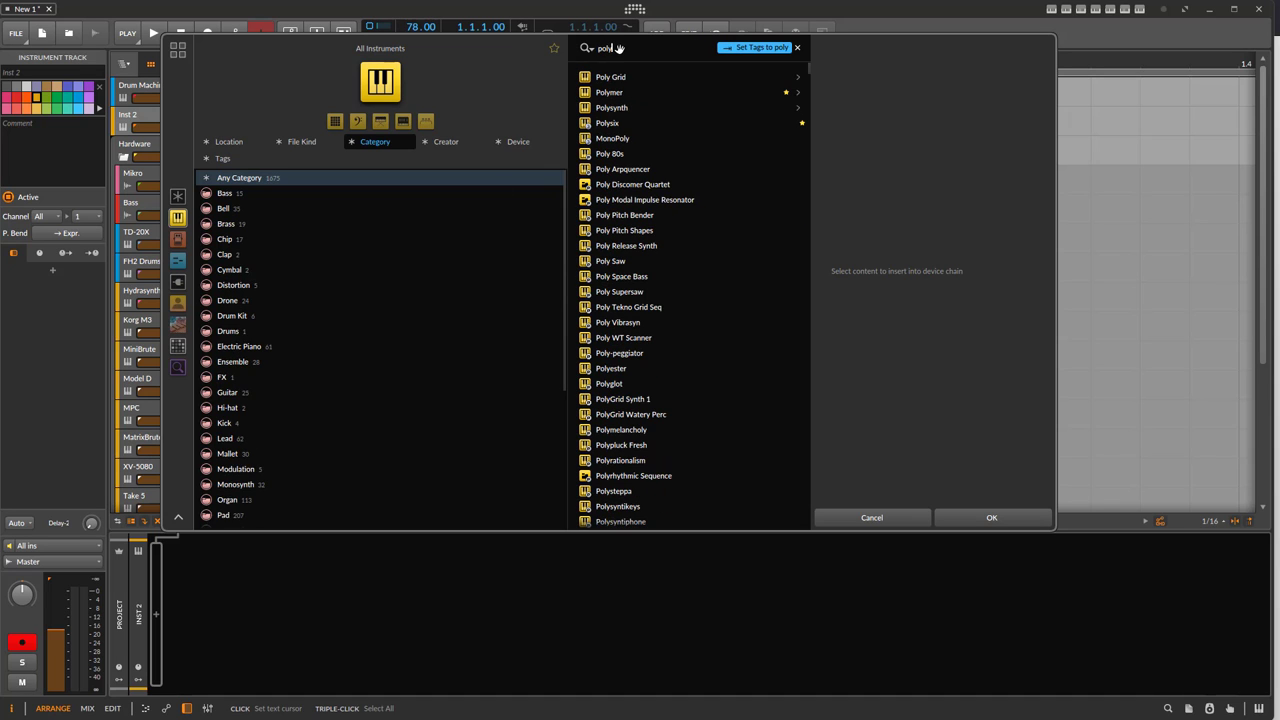
type("synth")
key("Down")
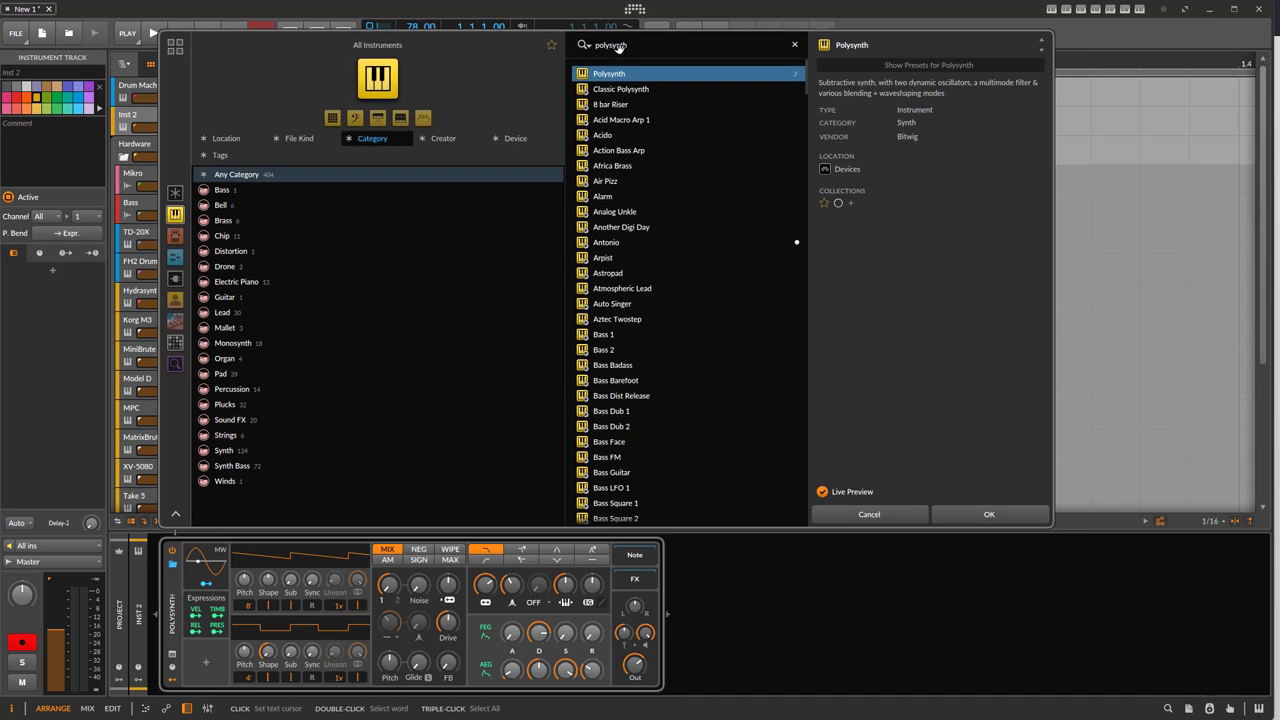
key("Return")
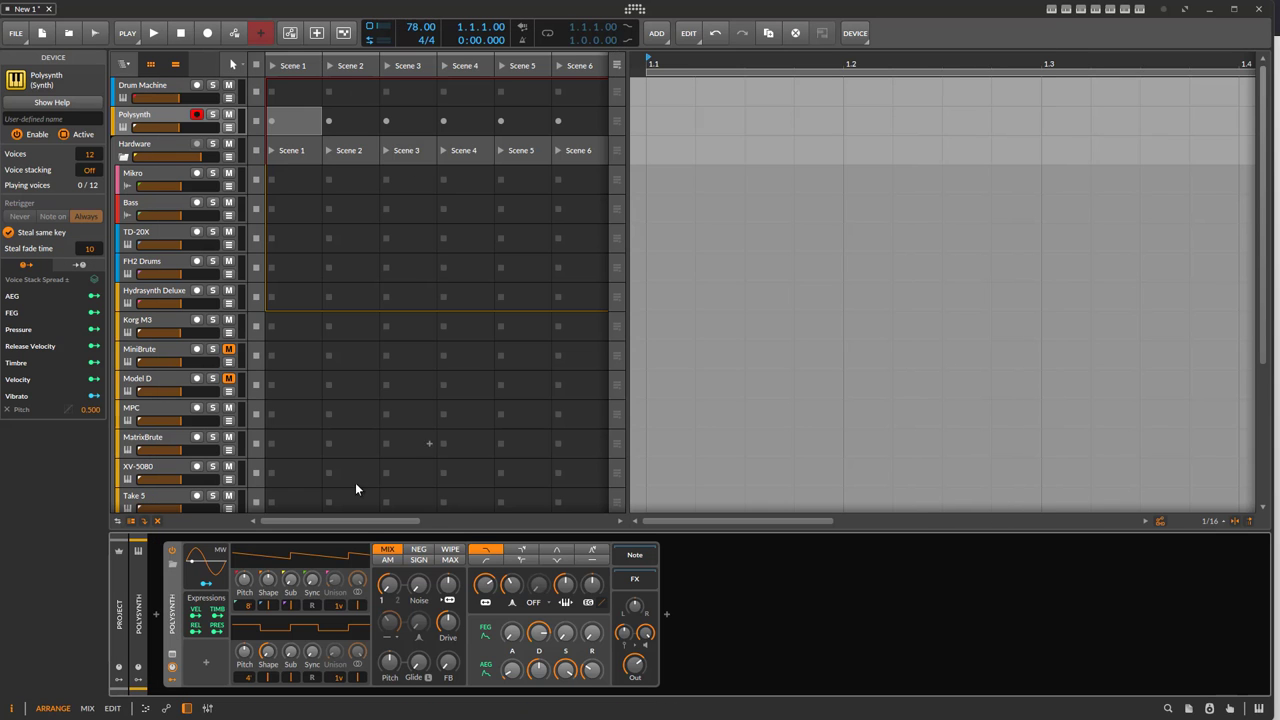
- Browse the Polysynth device's presets, reset the filter to all instrument devices, and close the browser without replacing anything
left_click(175, 565)
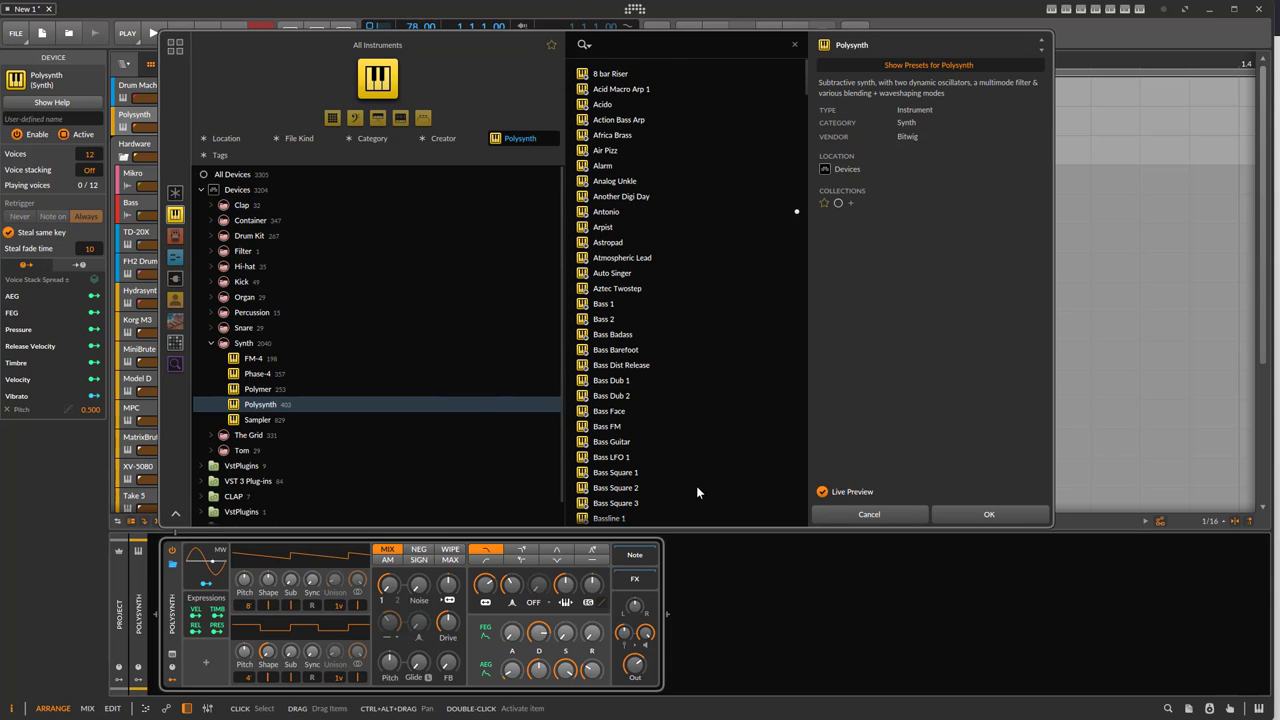
left_click(176, 214)
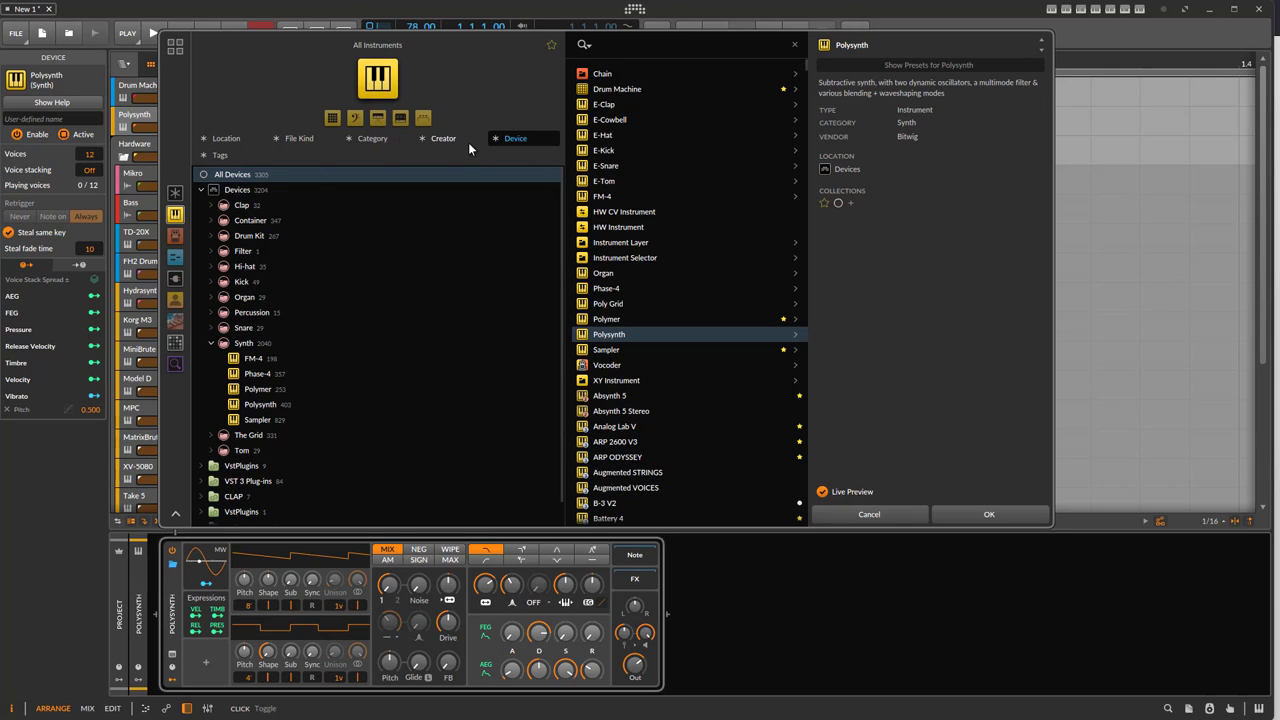
left_click(238, 176)
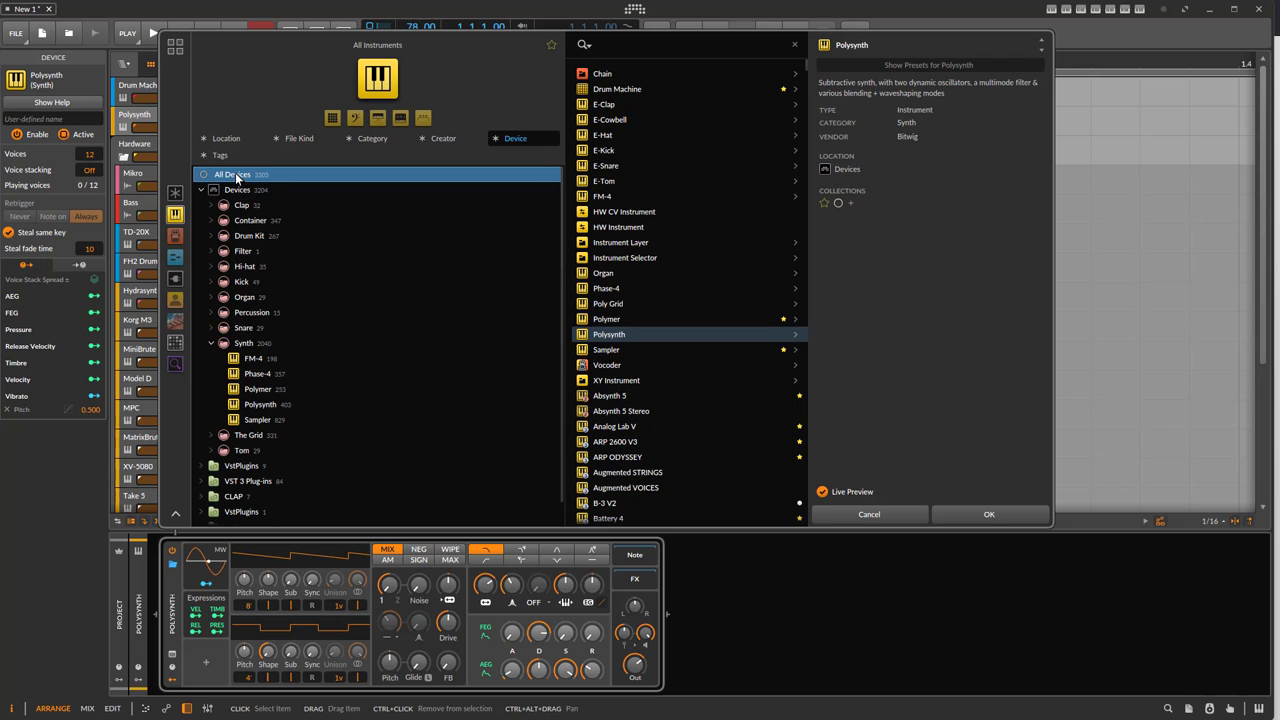
key("Escape")
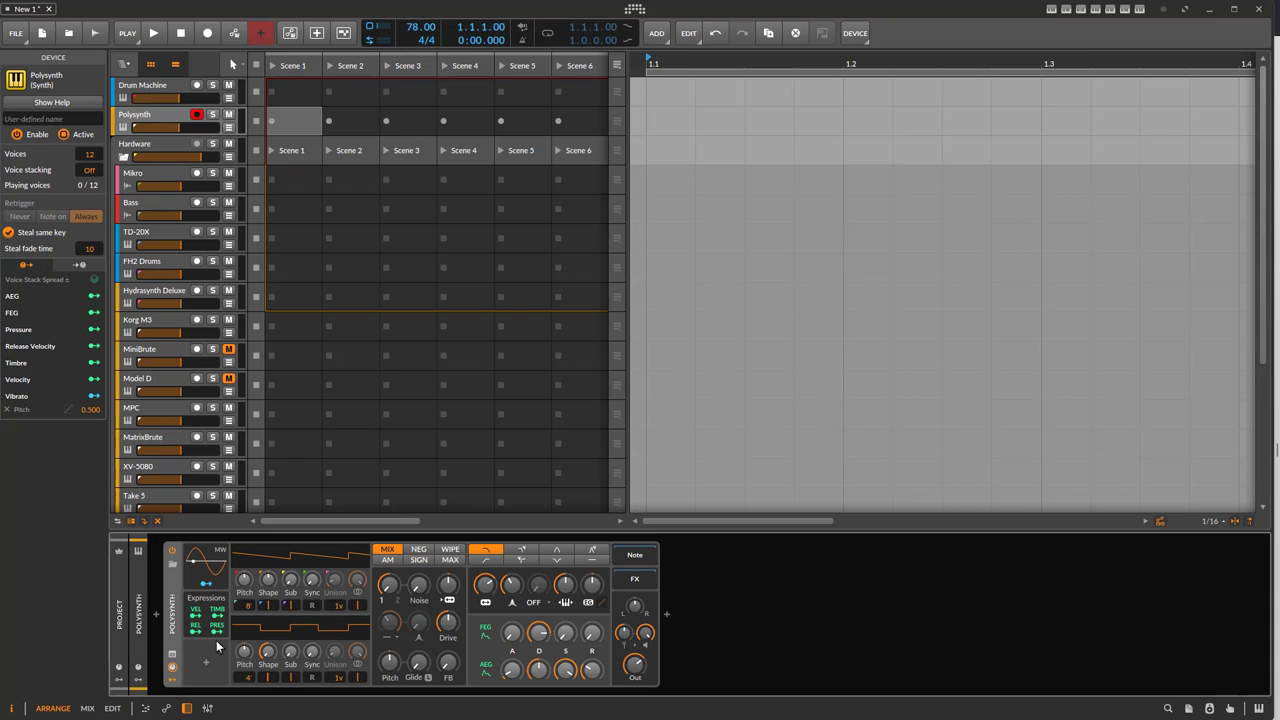
- Reopen the Polysynth's preset browser, search the Everything source for "piano", and narrow the results to All Instruments
left_click(177, 565)
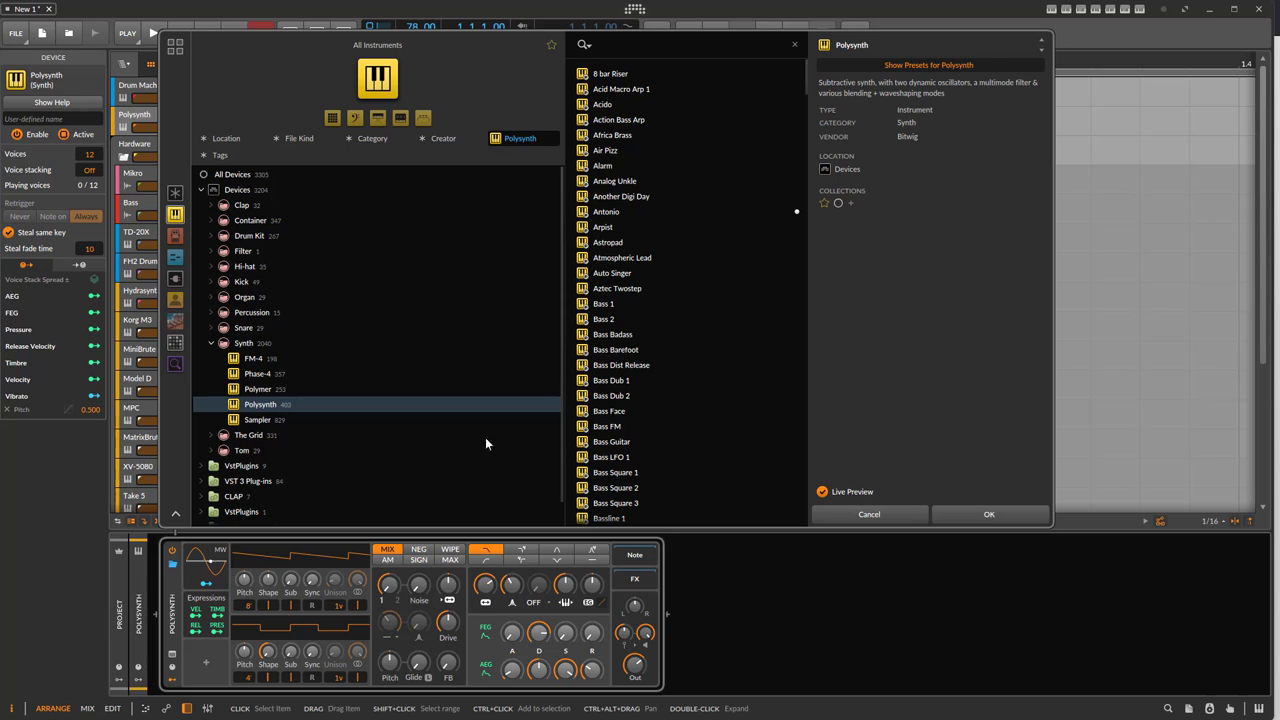
left_click(175, 217)
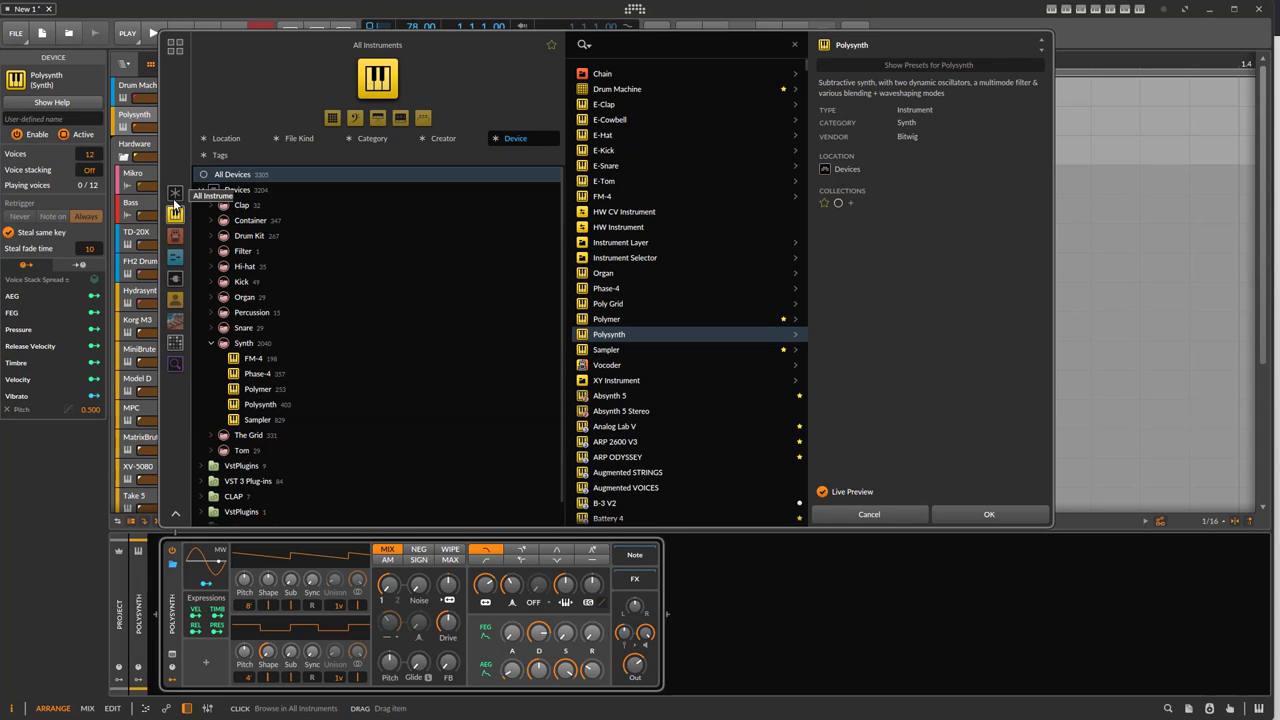
left_click(176, 195)
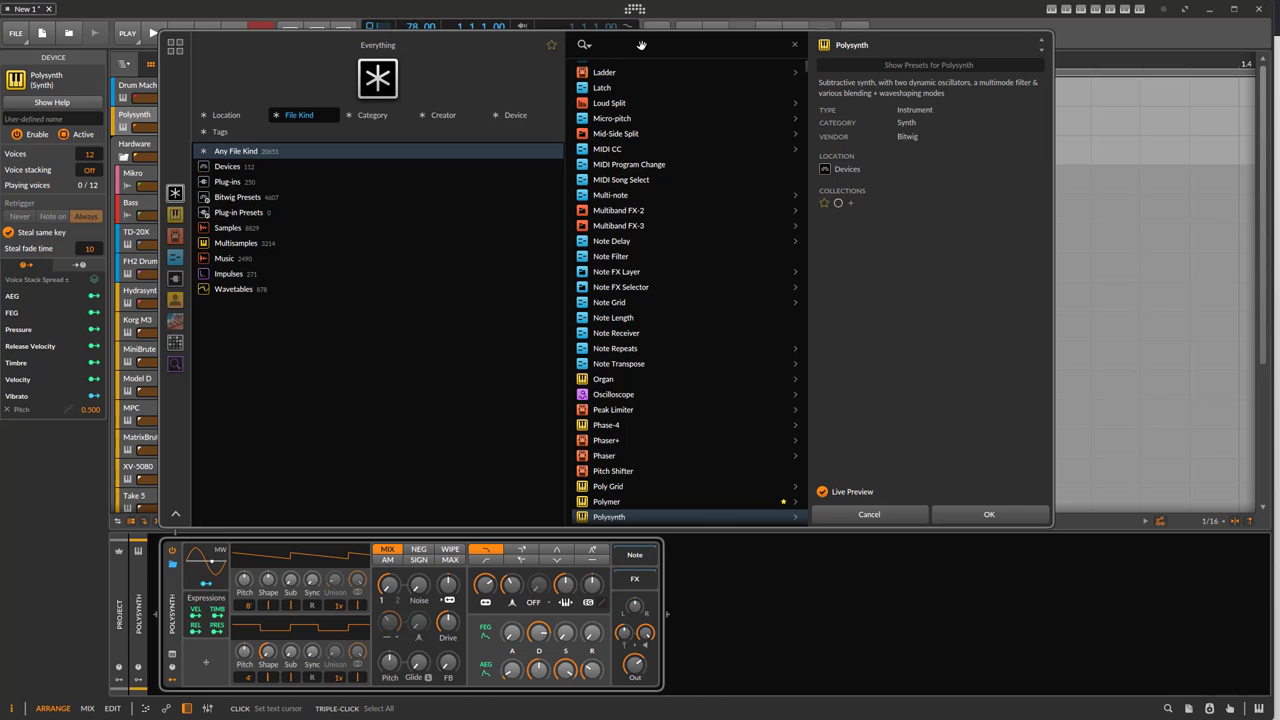
type("piano")
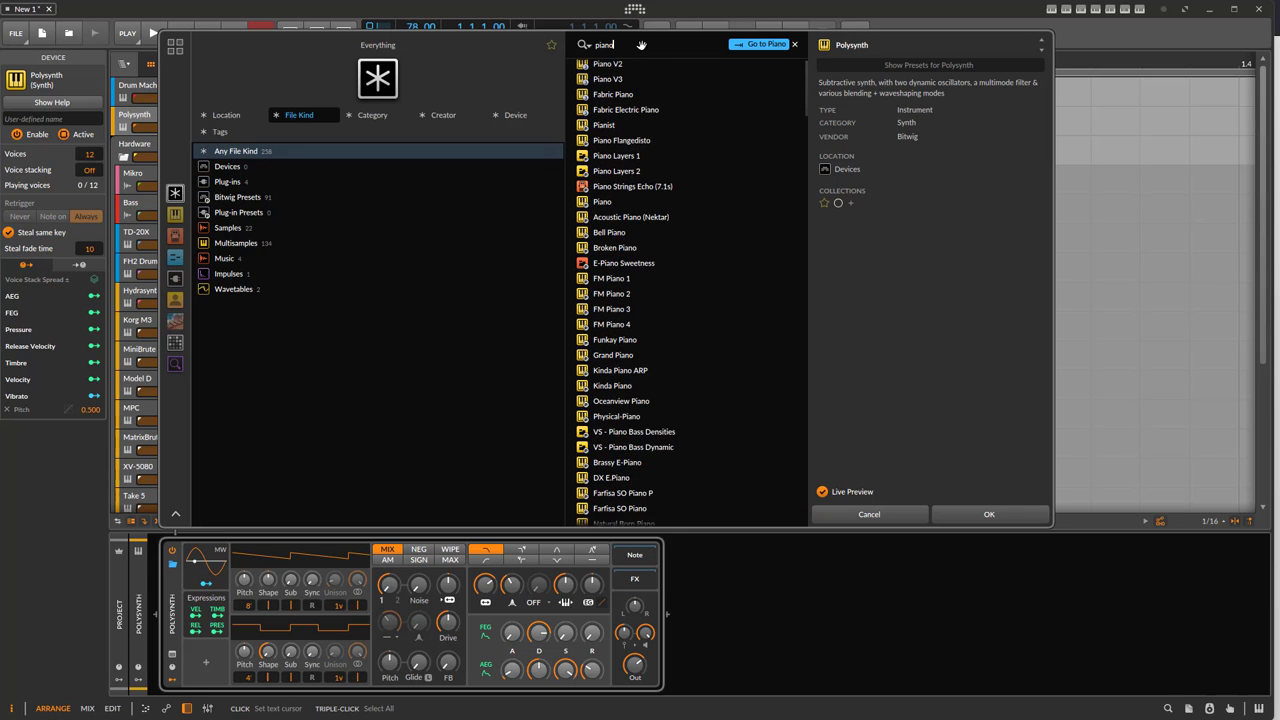
left_click(175, 214)
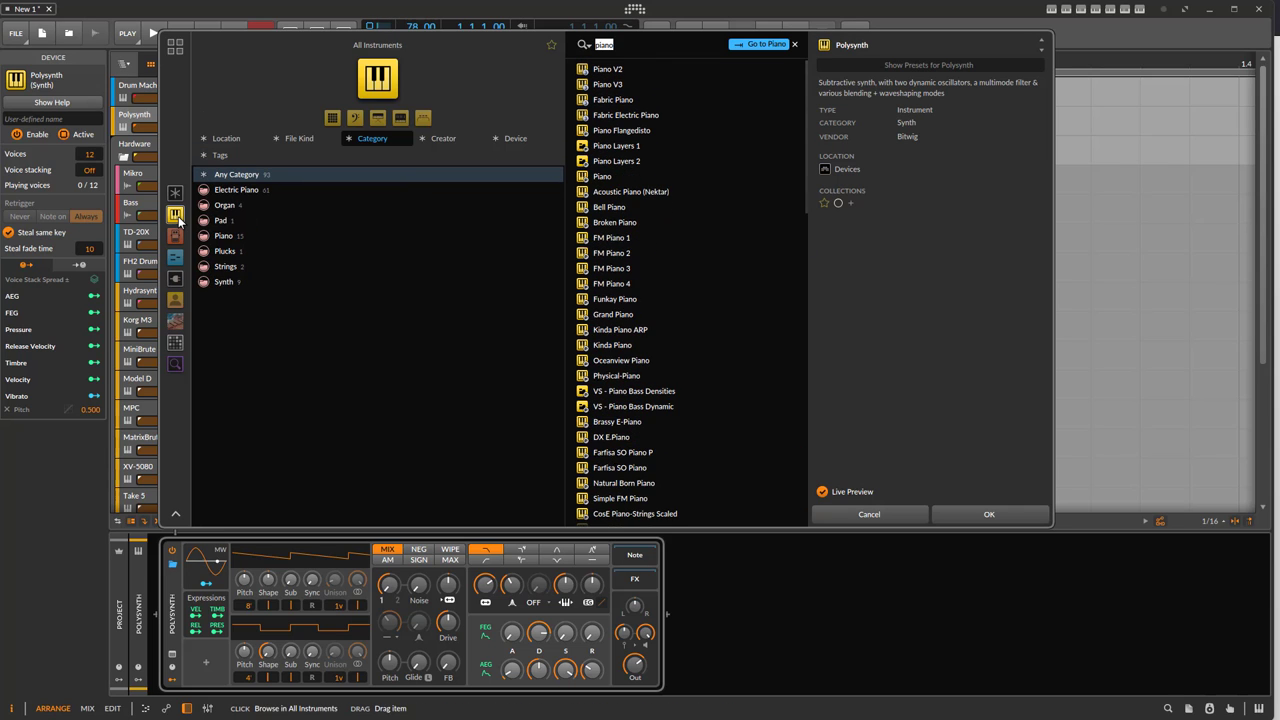
- Compare the "piano" results in the audio effects, All Instruments and Everything sources, then clear the search
left_click(175, 235)
left_click(175, 214)
left_click(175, 194)
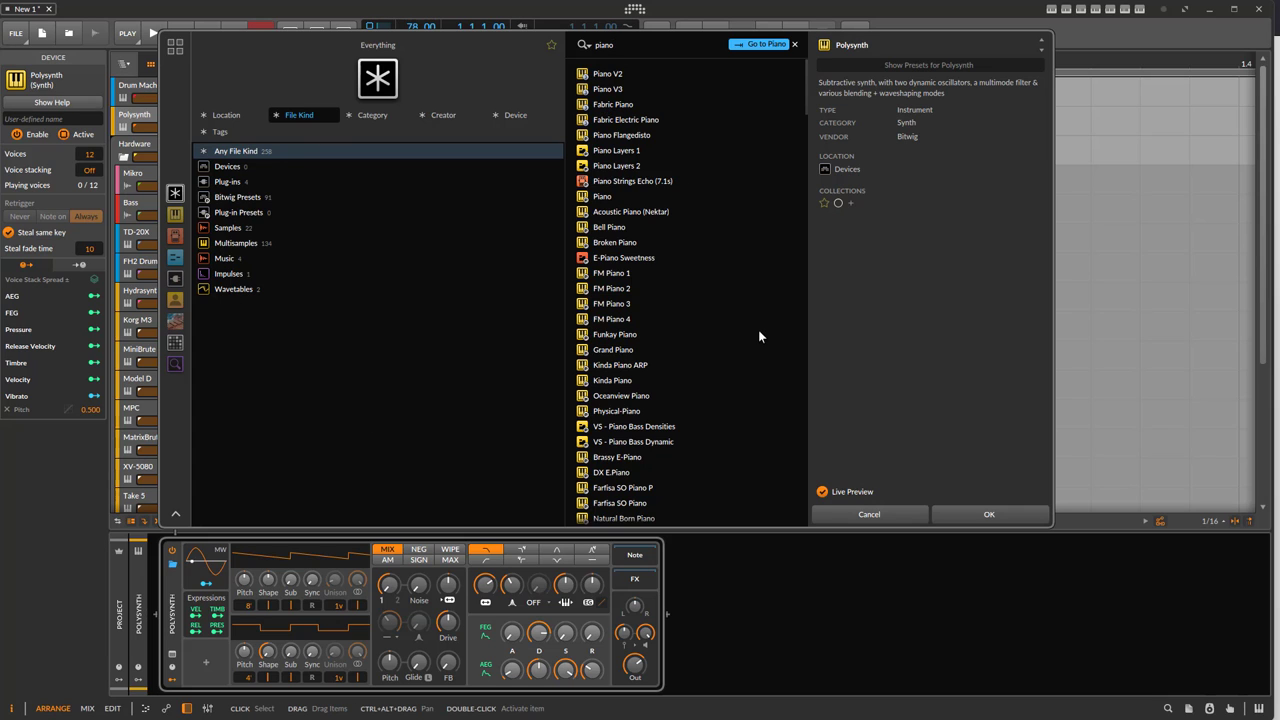
left_click(796, 45)
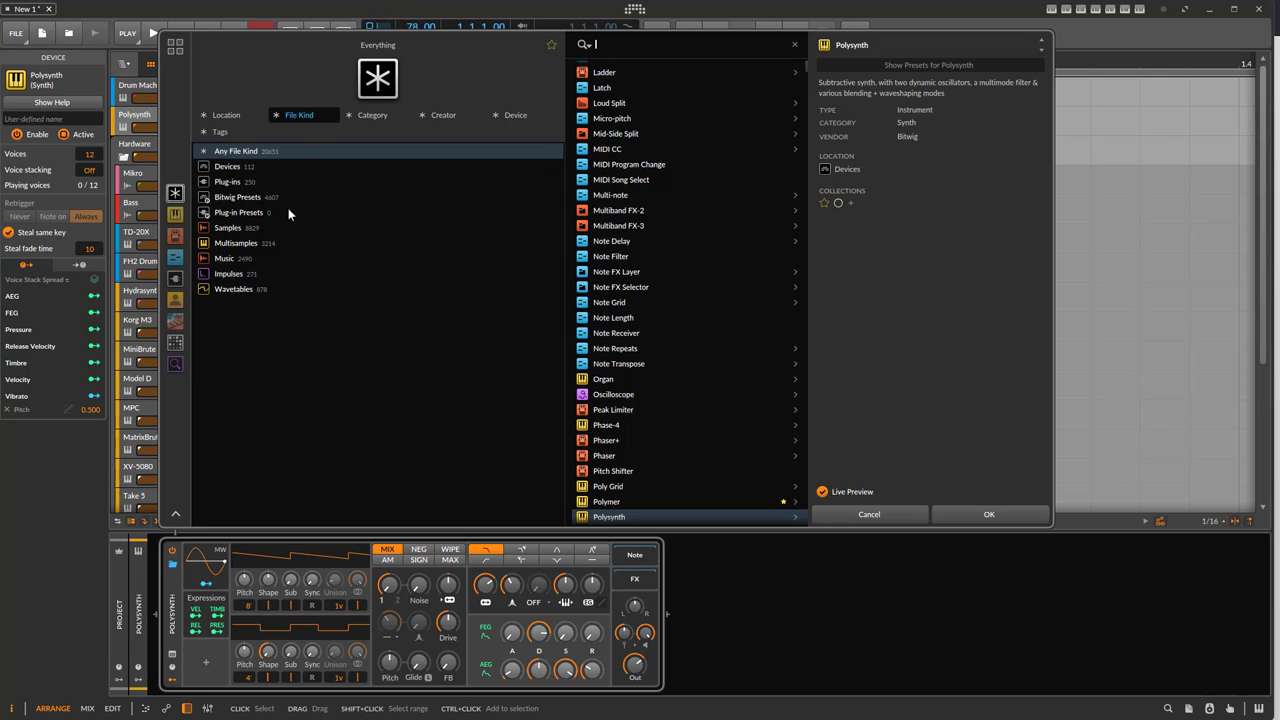
- Filter the Everything source by the category Brass and the creator Alchemy
left_click(374, 115)
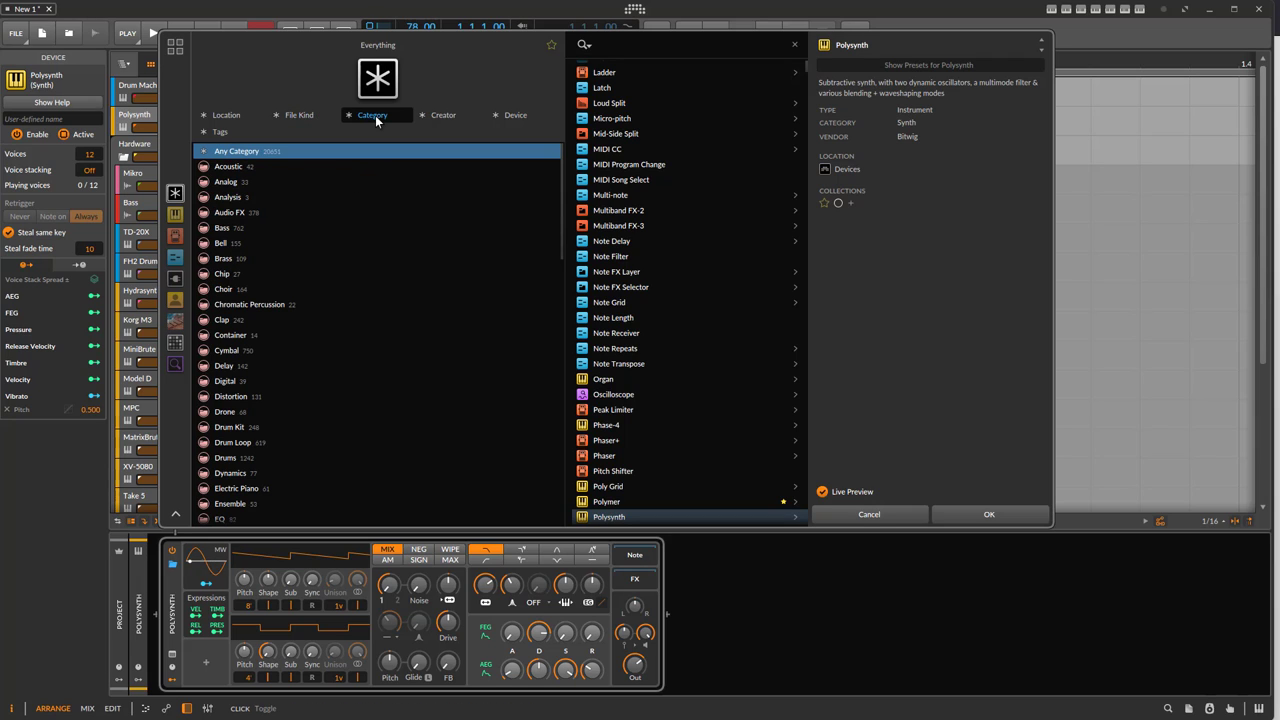
left_click(237, 260)
left_click(445, 115)
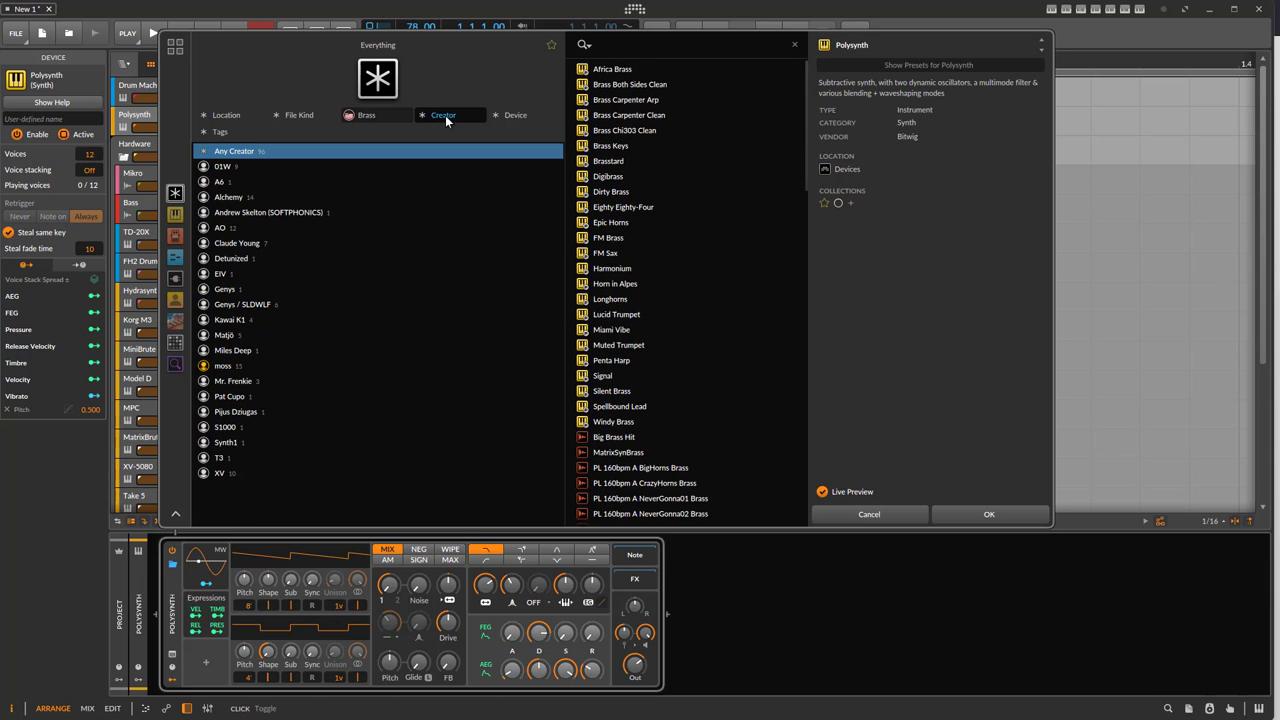
left_click(217, 198)
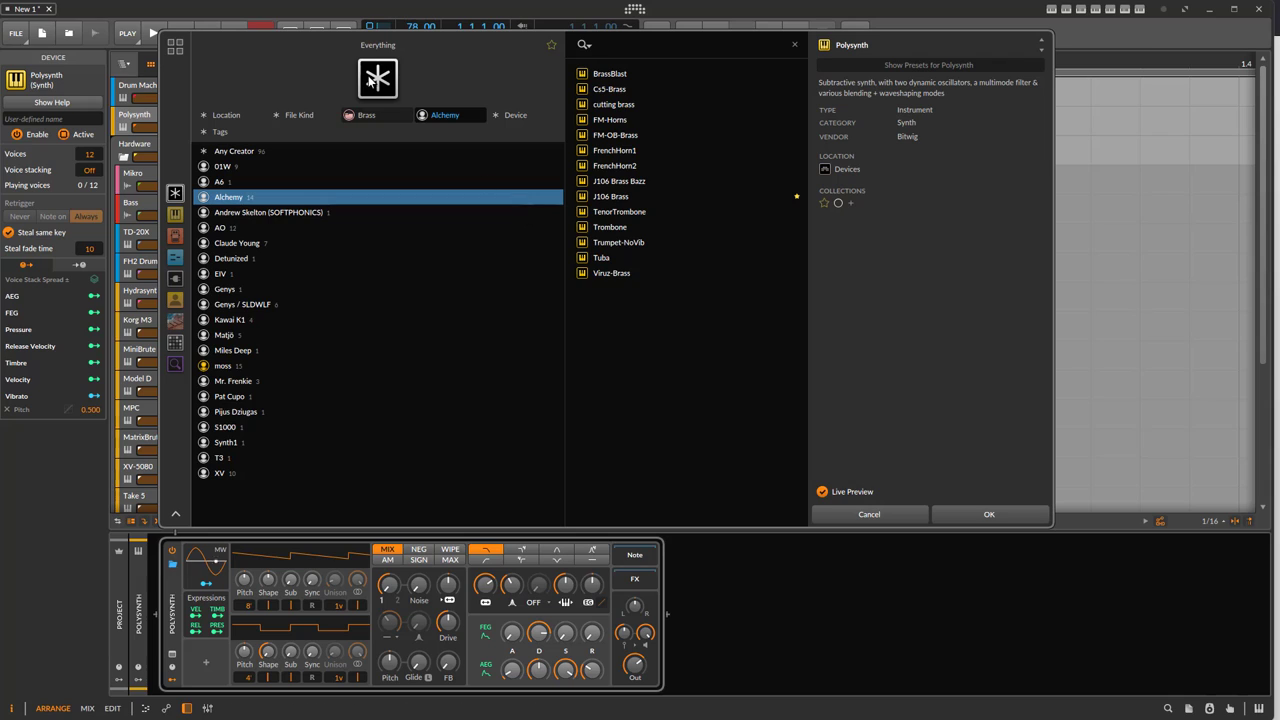
- Save the current filter as an orange smart collection named "Alchemy Brass"
right_click(470, 79)
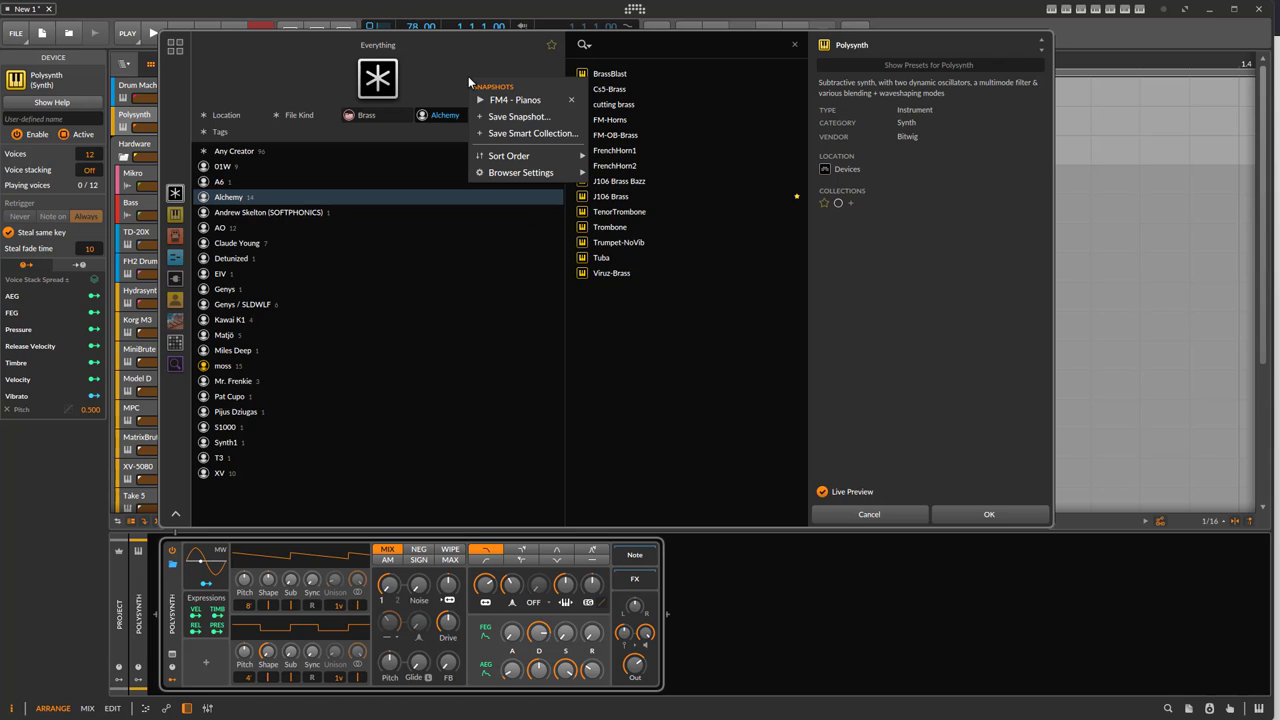
left_click(555, 135)
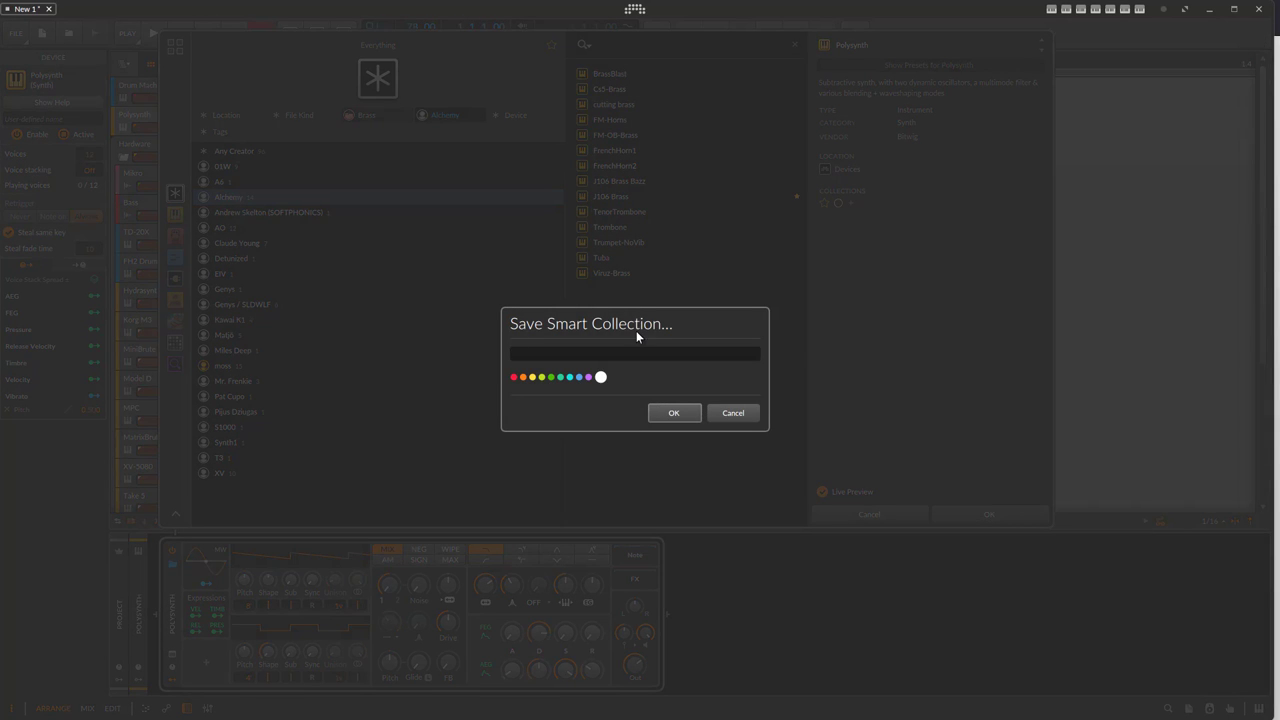
type("Alchemy Brass")
left_click(522, 377)
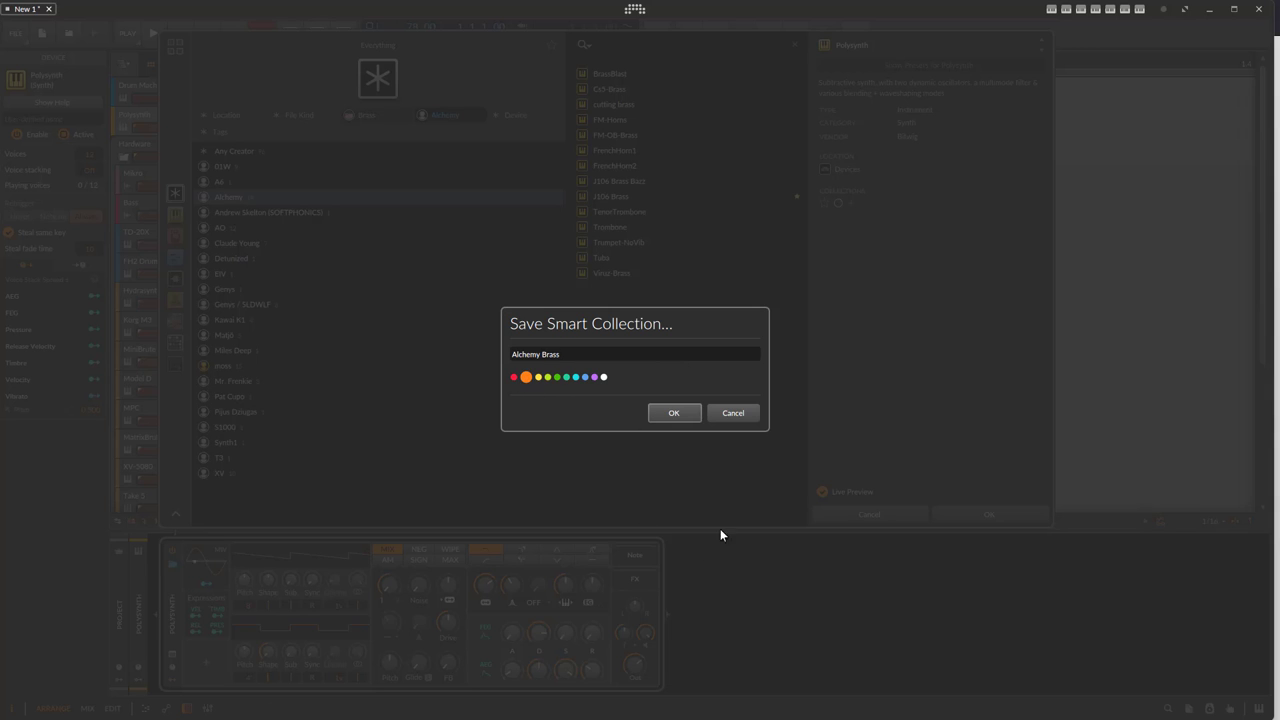
left_click(686, 413)
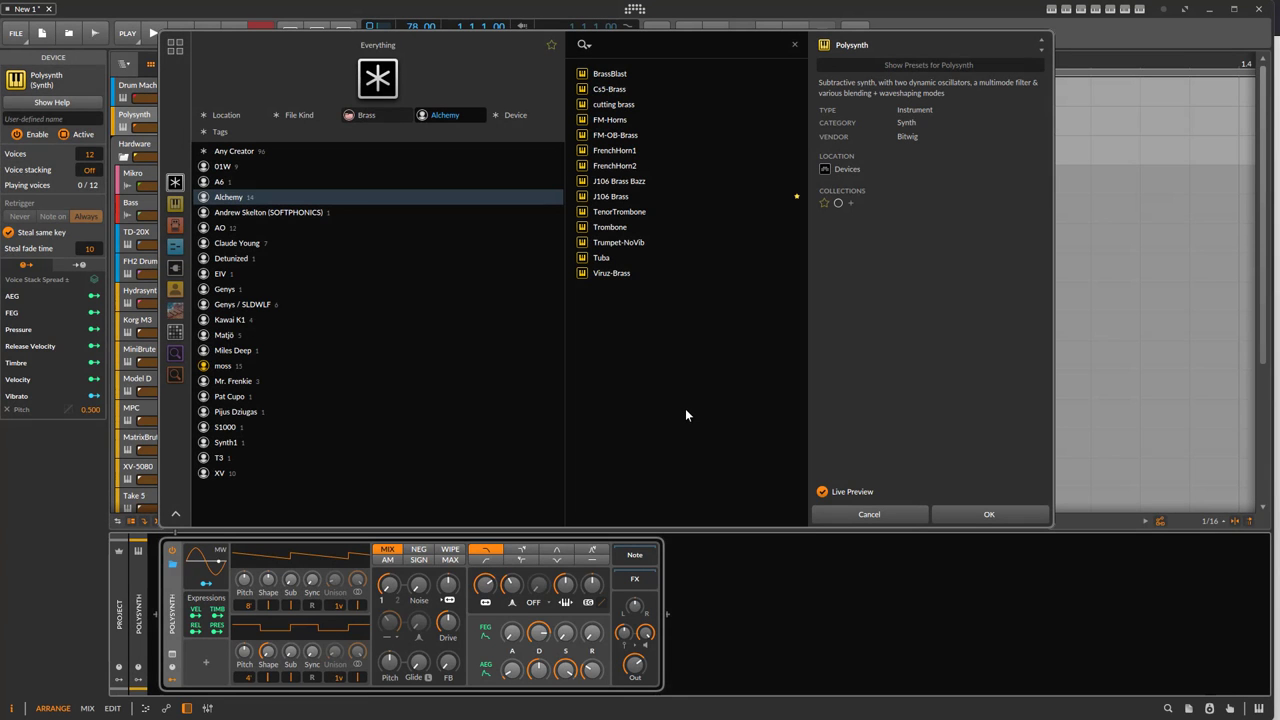
- Move the Alchemy Brass quick source up two places and return to the unfiltered Everything source
right_click(173, 376)
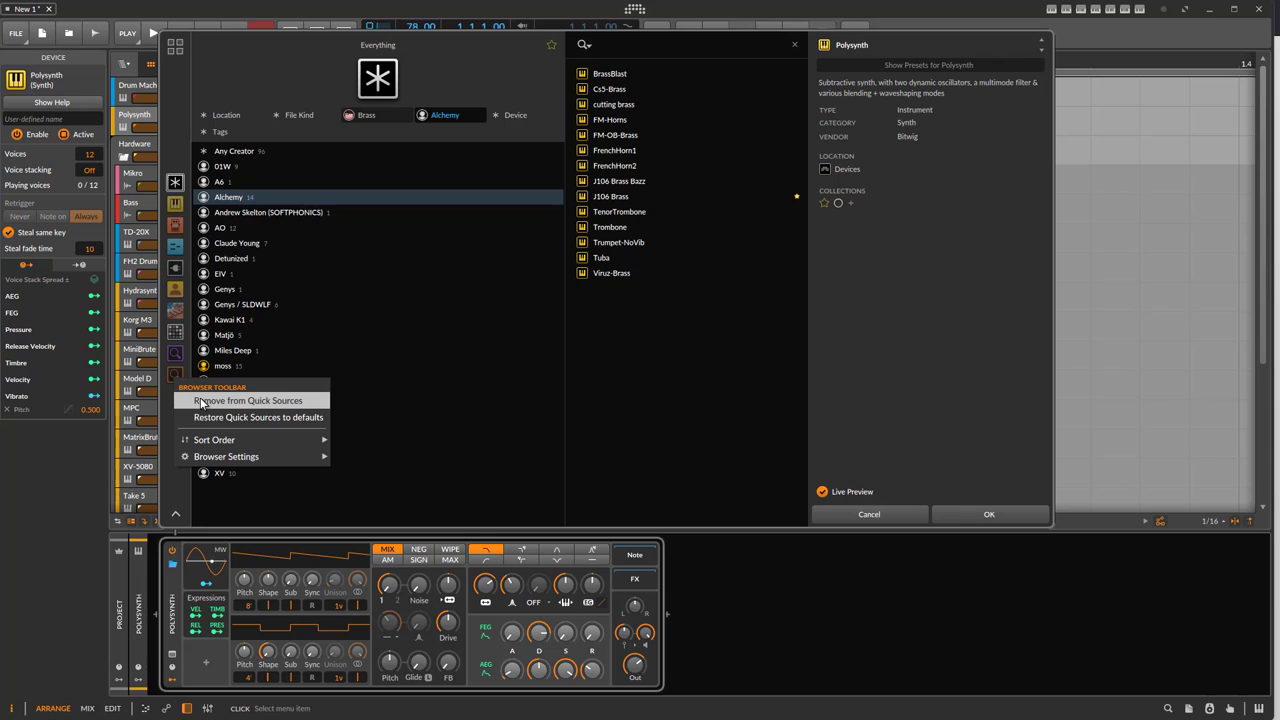
left_click(176, 377)
left_click_drag(176, 377, 176, 331)
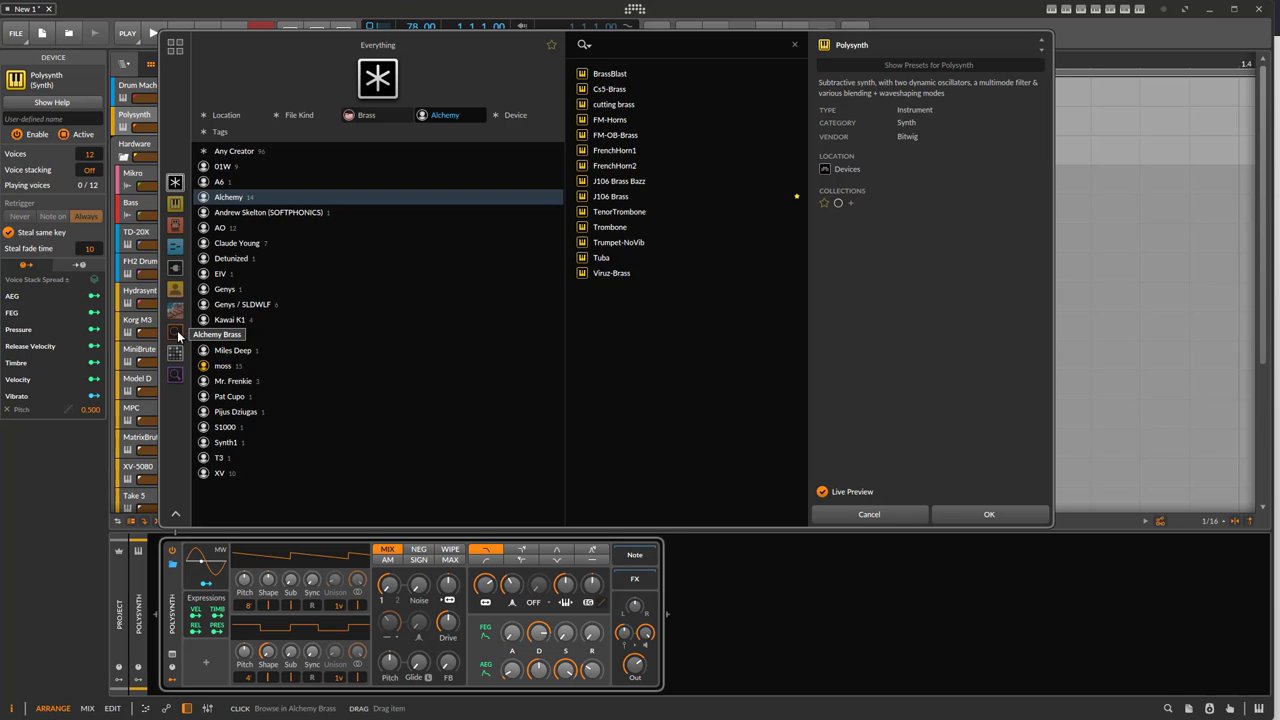
left_click(174, 185)
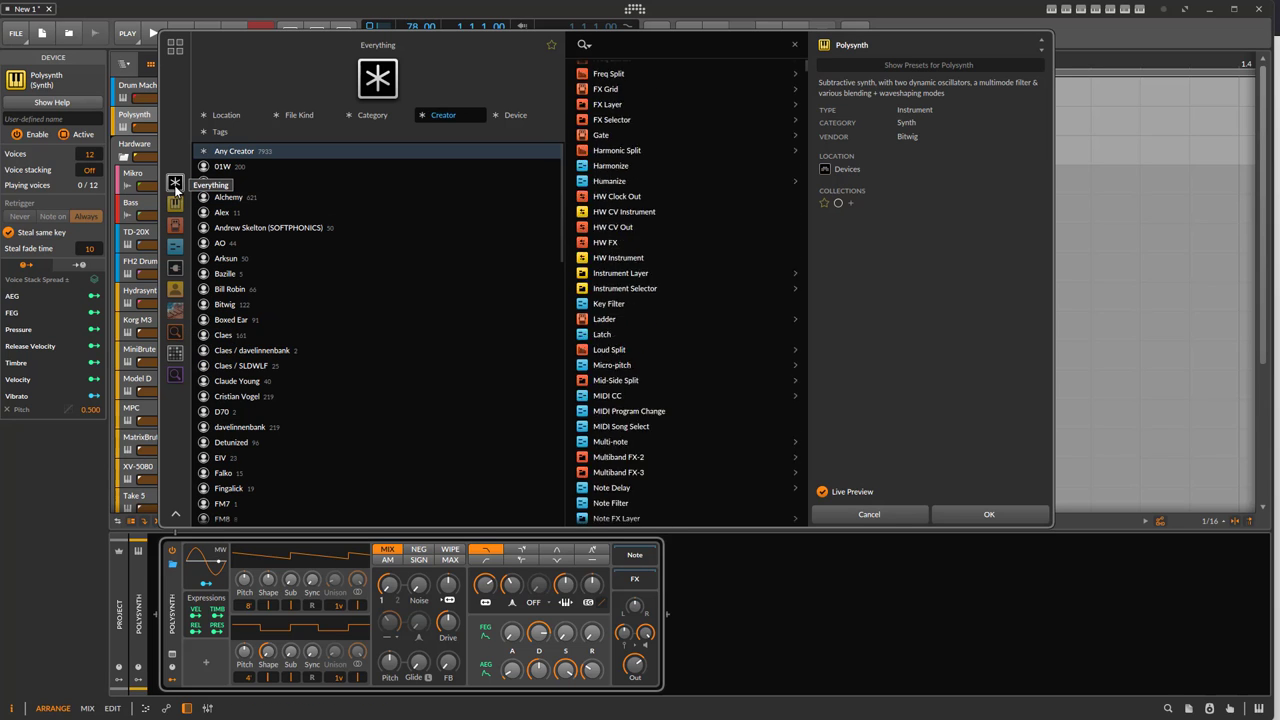
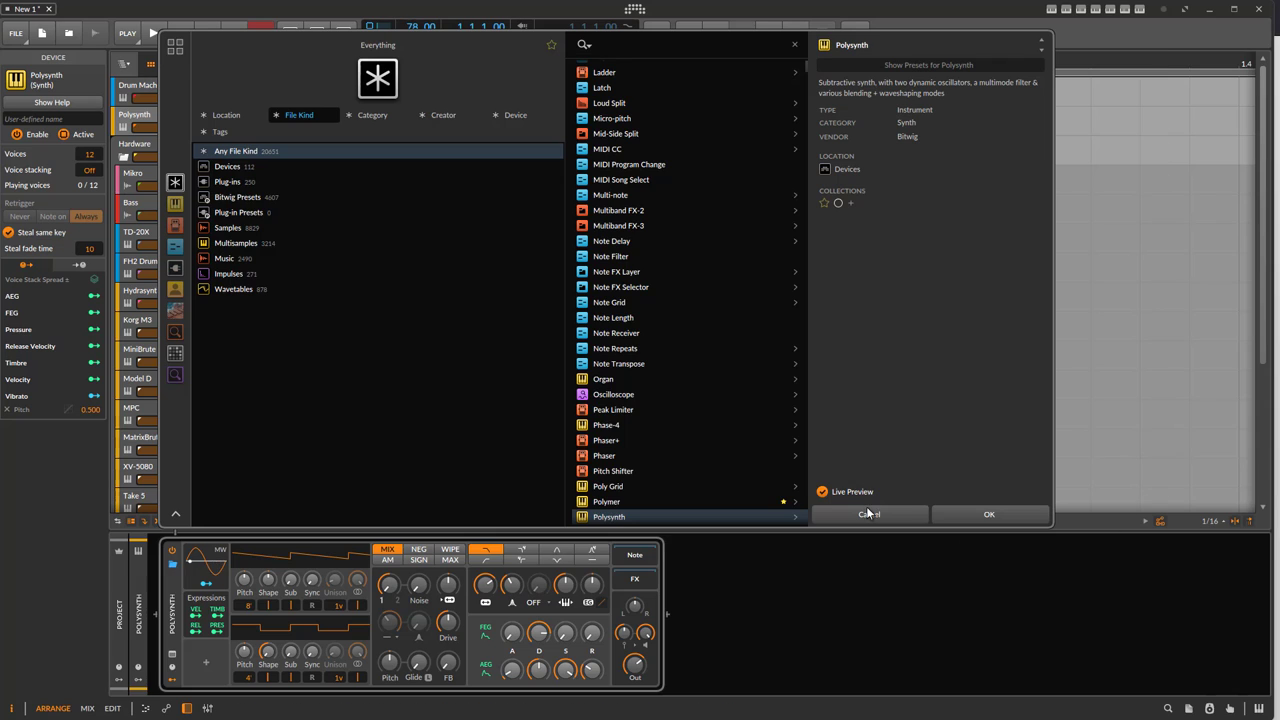
- Close the browser, reopen it from the Polysynth device, and display the Alchemy Brass collection for all devices
left_click(869, 514)
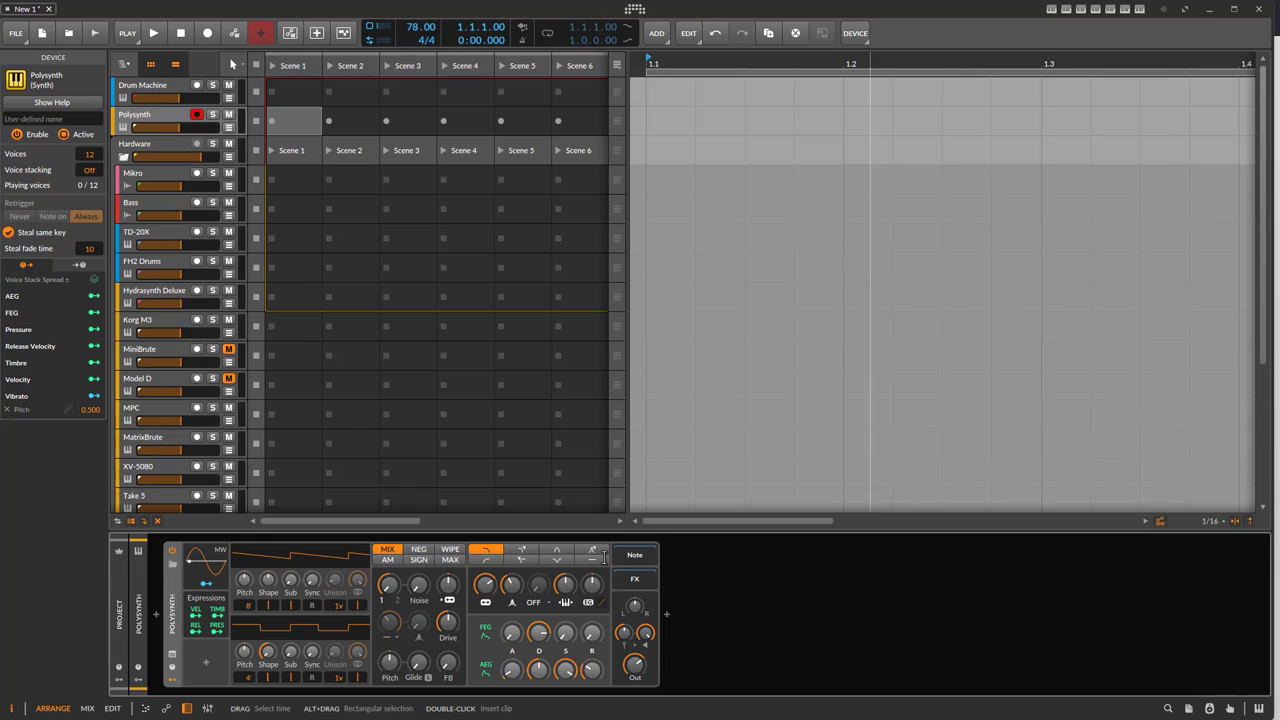
left_click(172, 564)
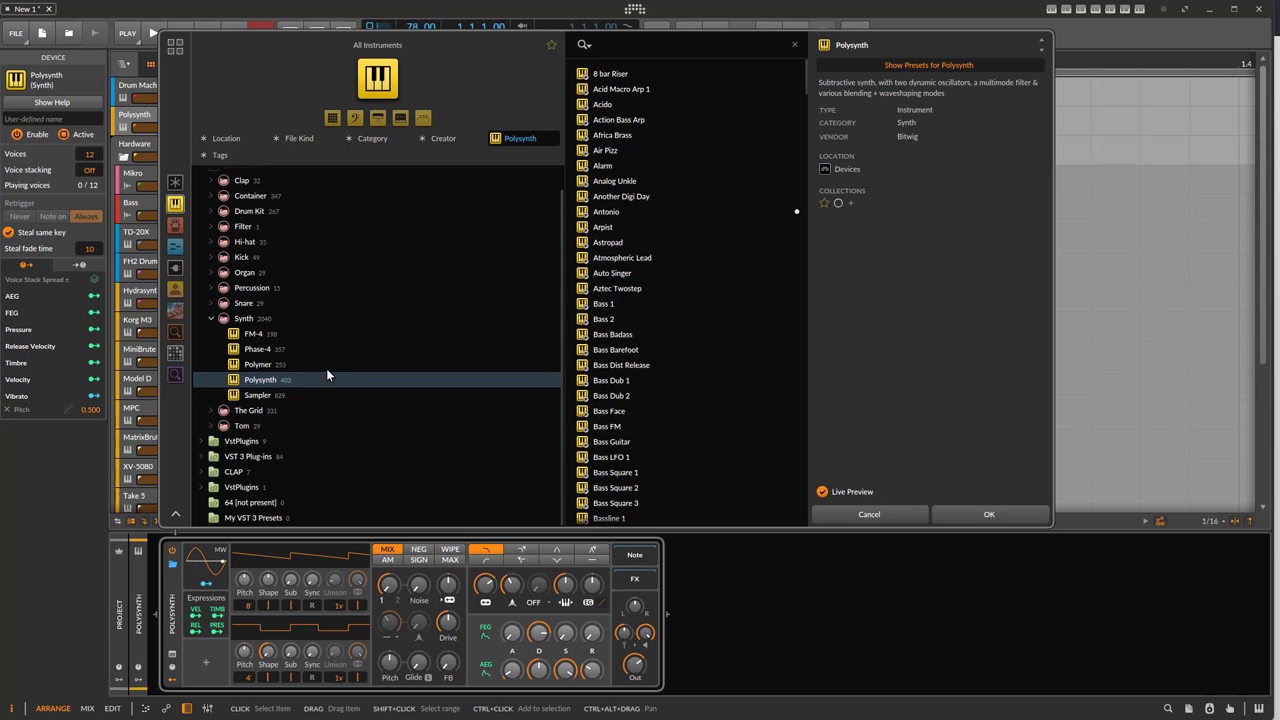
left_click(175, 335)
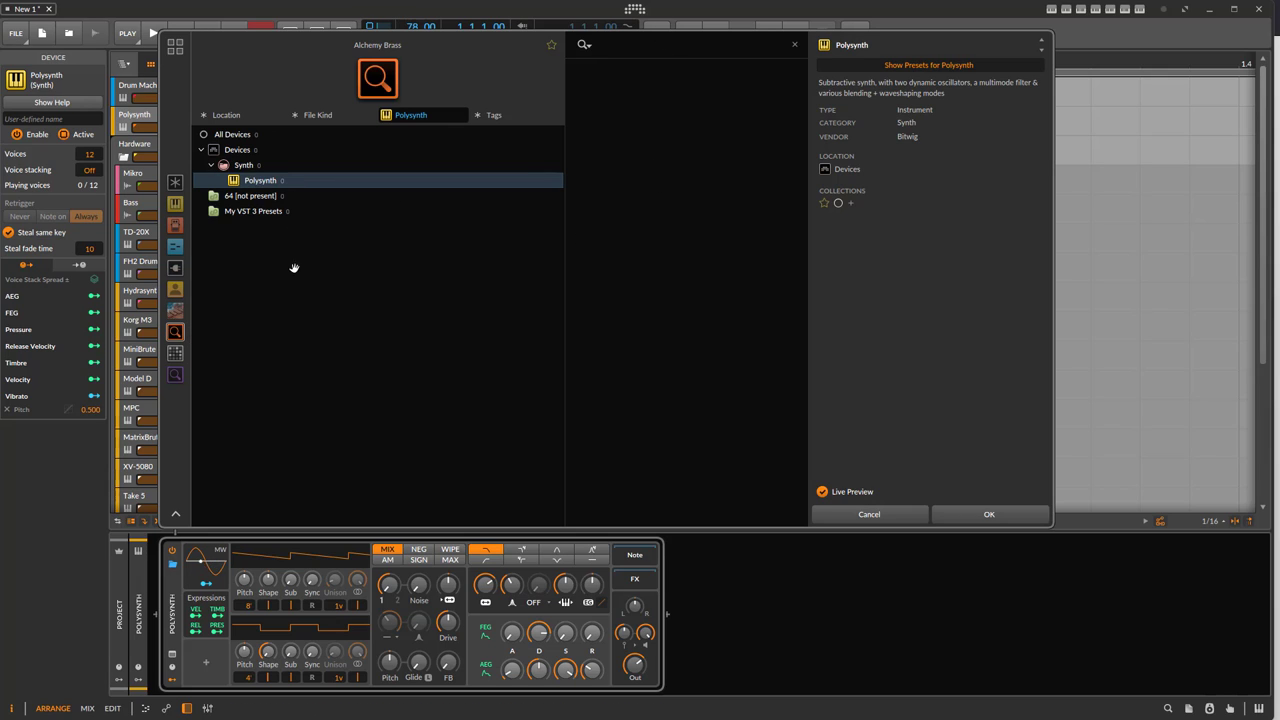
left_click(176, 333)
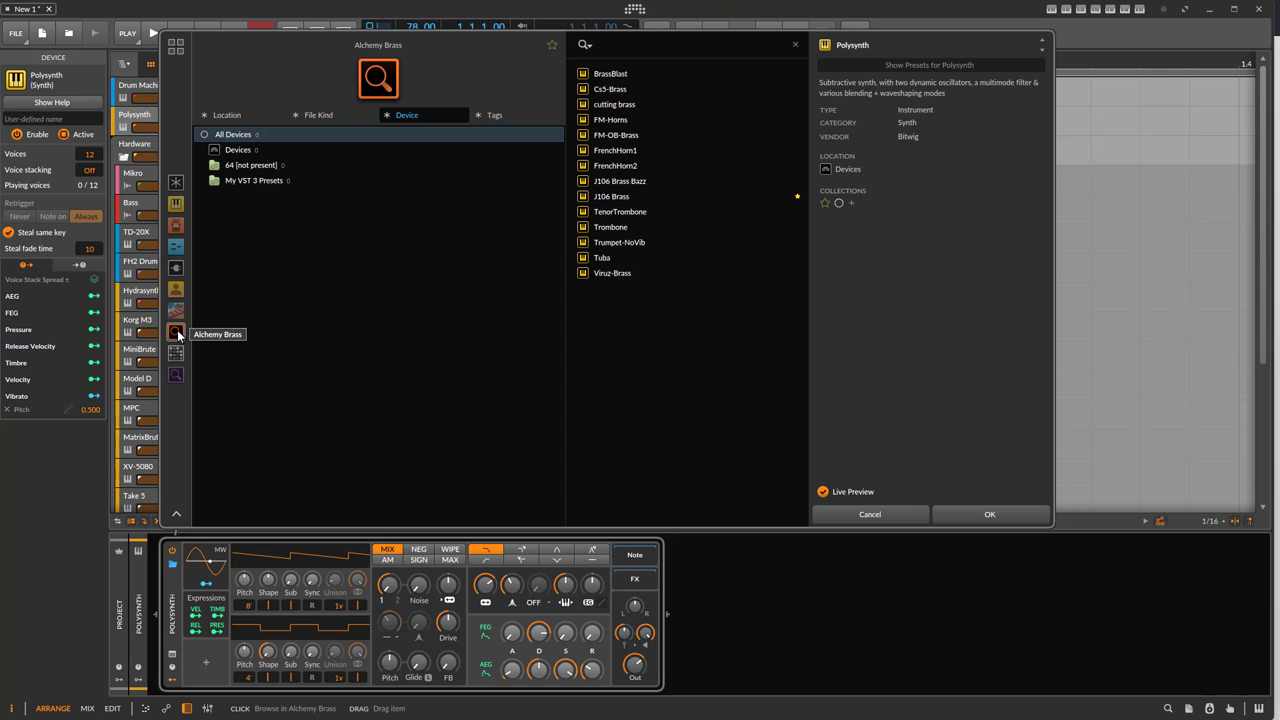
- Edit the Alchemy Brass smart collection to include EIV, Kawai K1 and a third additional creator, and save it under the same name
right_click(296, 307)
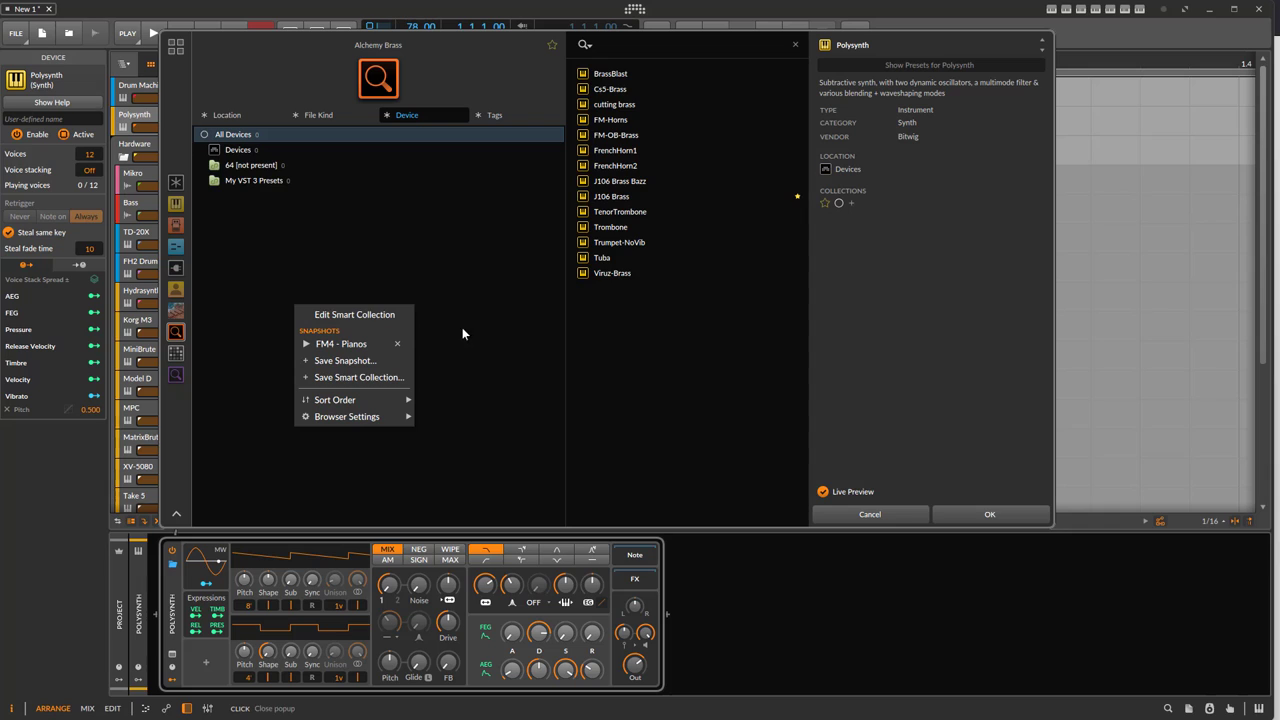
left_click(402, 315)
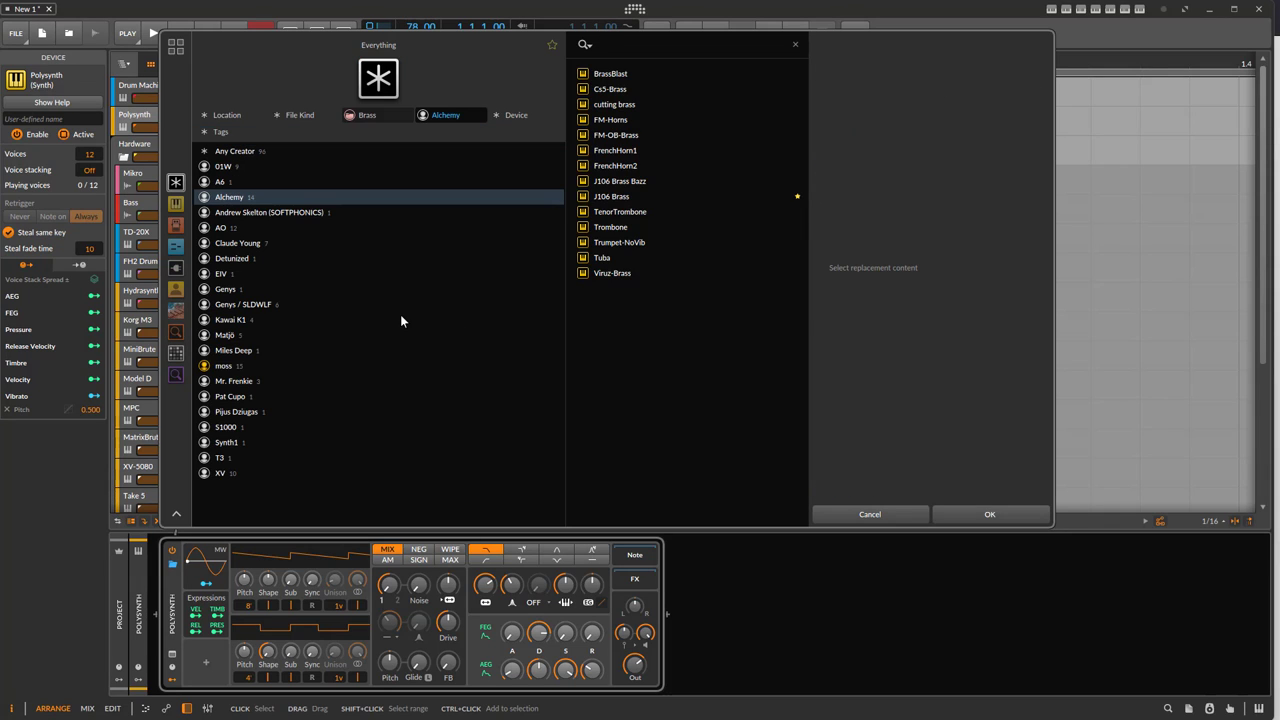
mouse_move(361, 118)
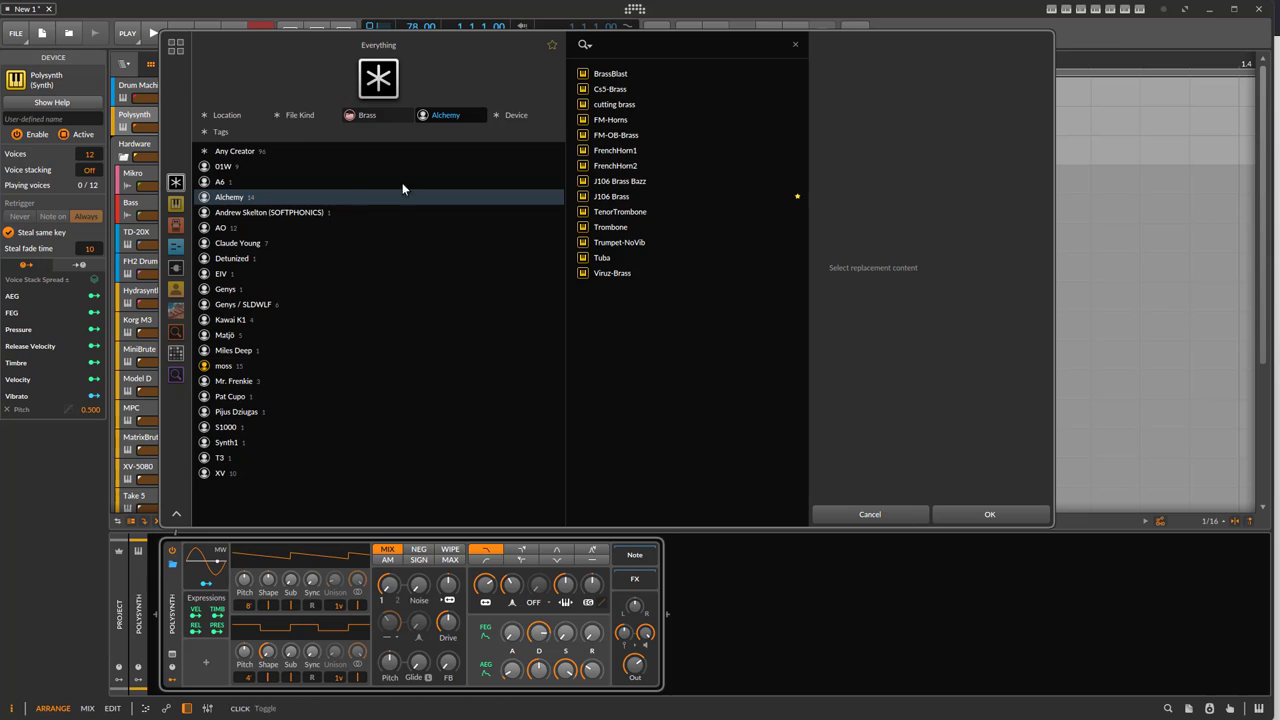
left_click(221, 274, "ctrl")
left_click(231, 318, "ctrl")
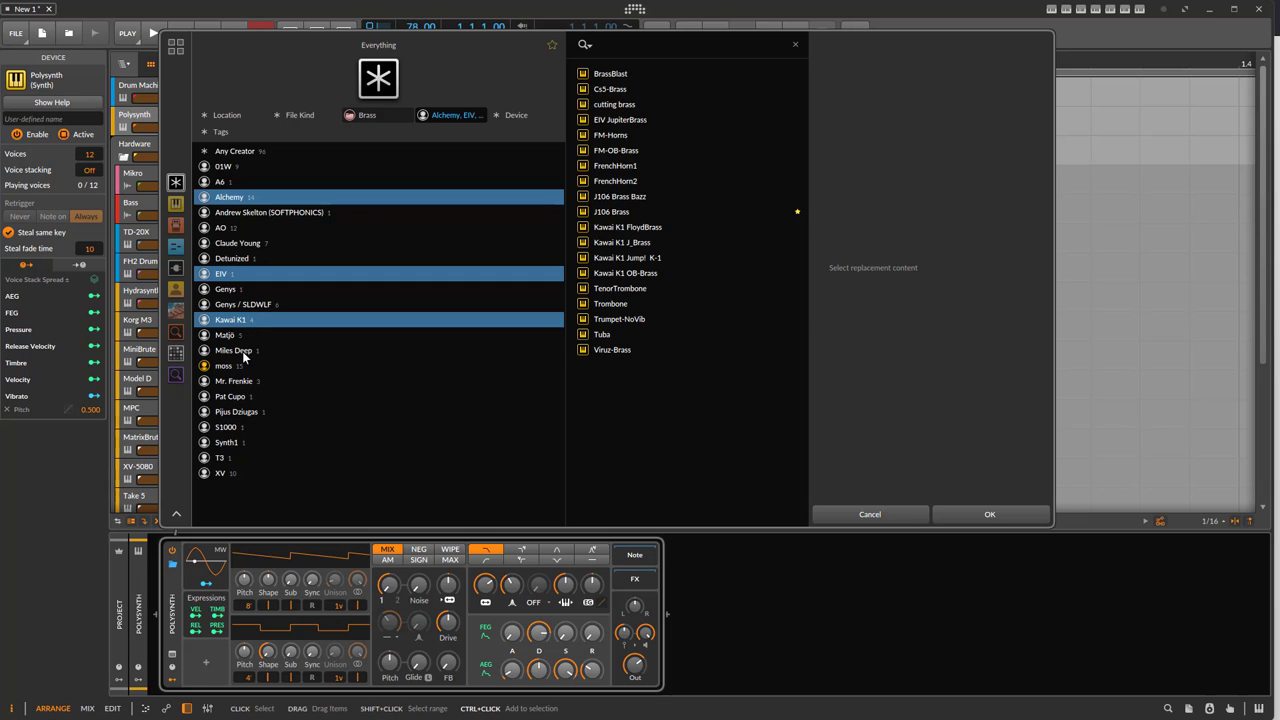
left_click(242, 352, "ctrl")
right_click(333, 72)
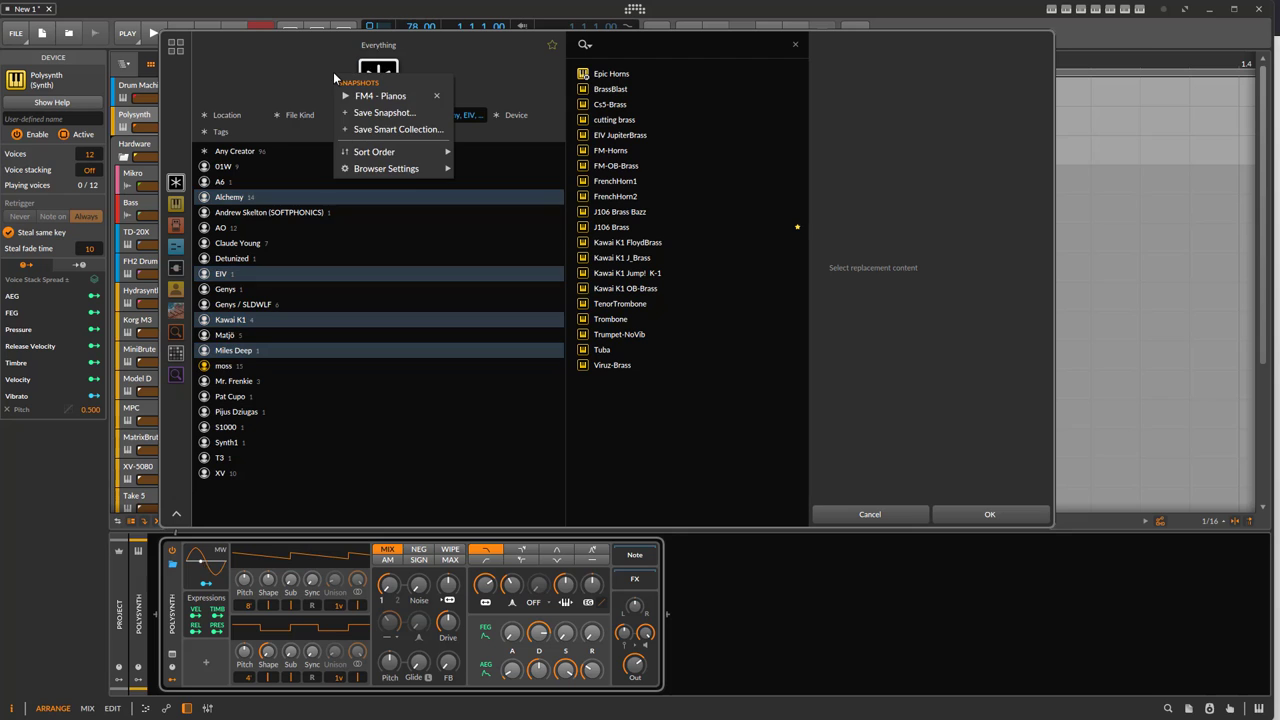
left_click(408, 130)
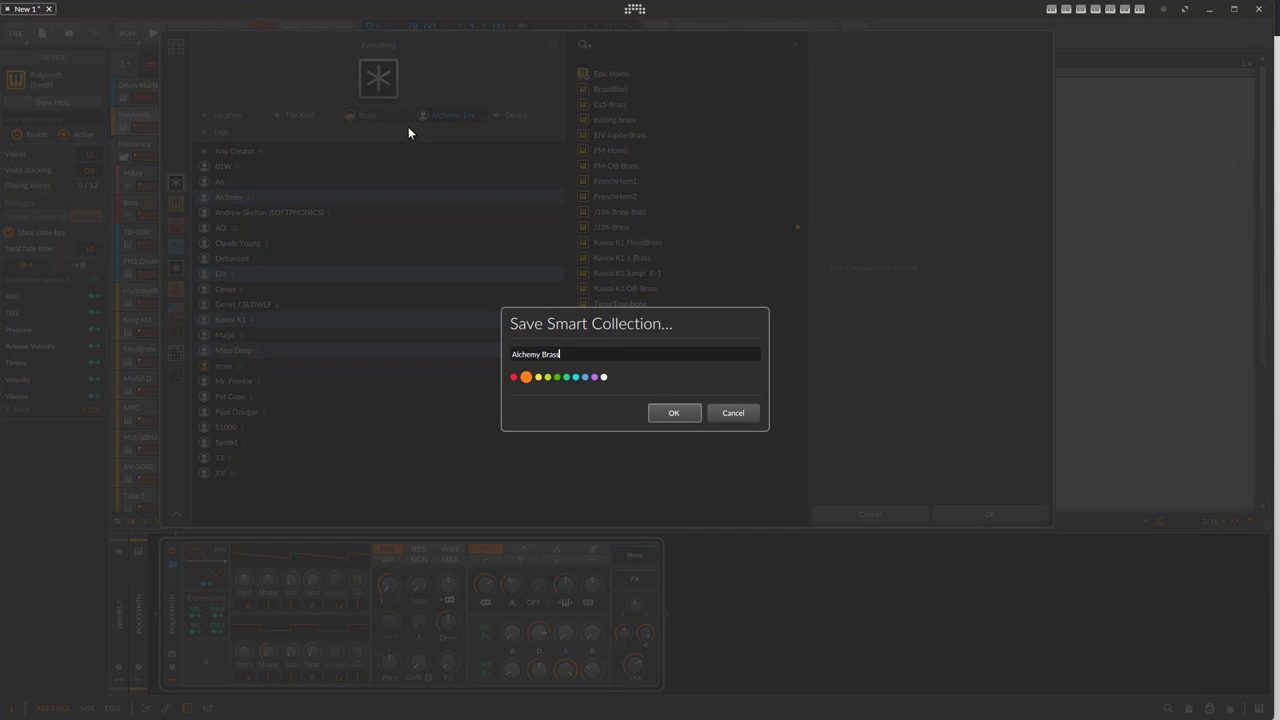
left_click(670, 412)
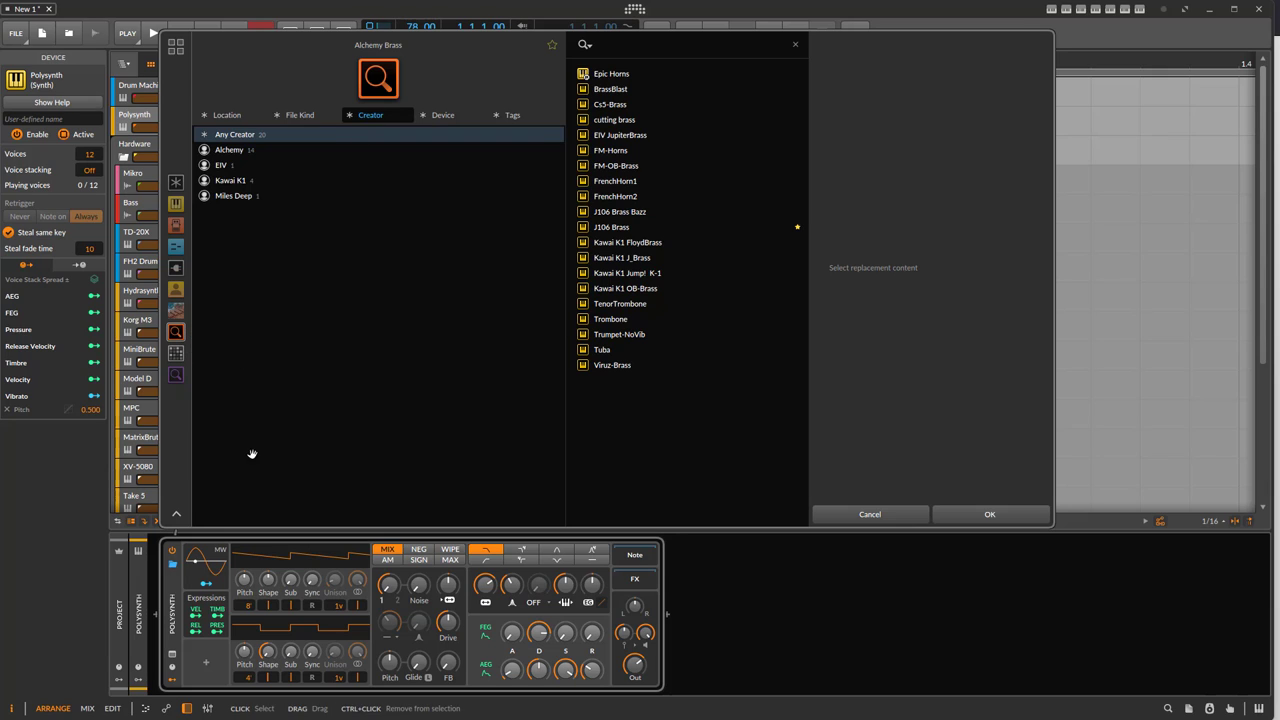
right_click(270, 293)
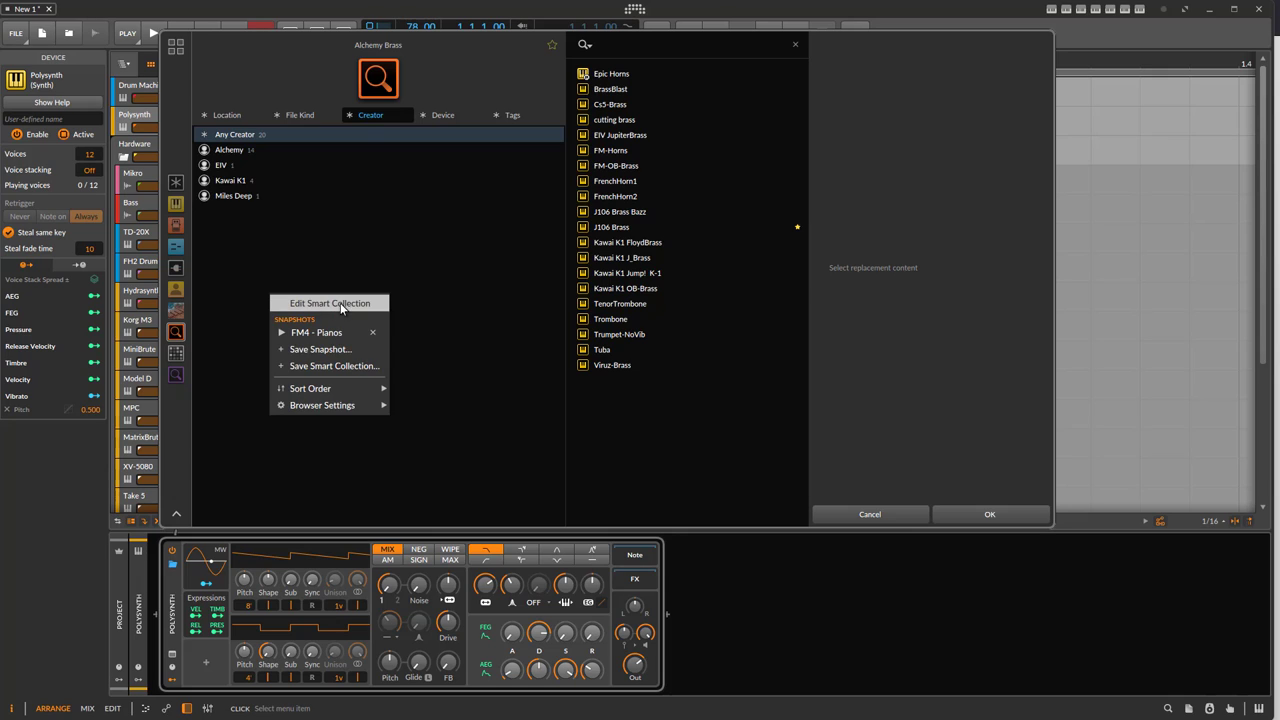
left_click(467, 311)
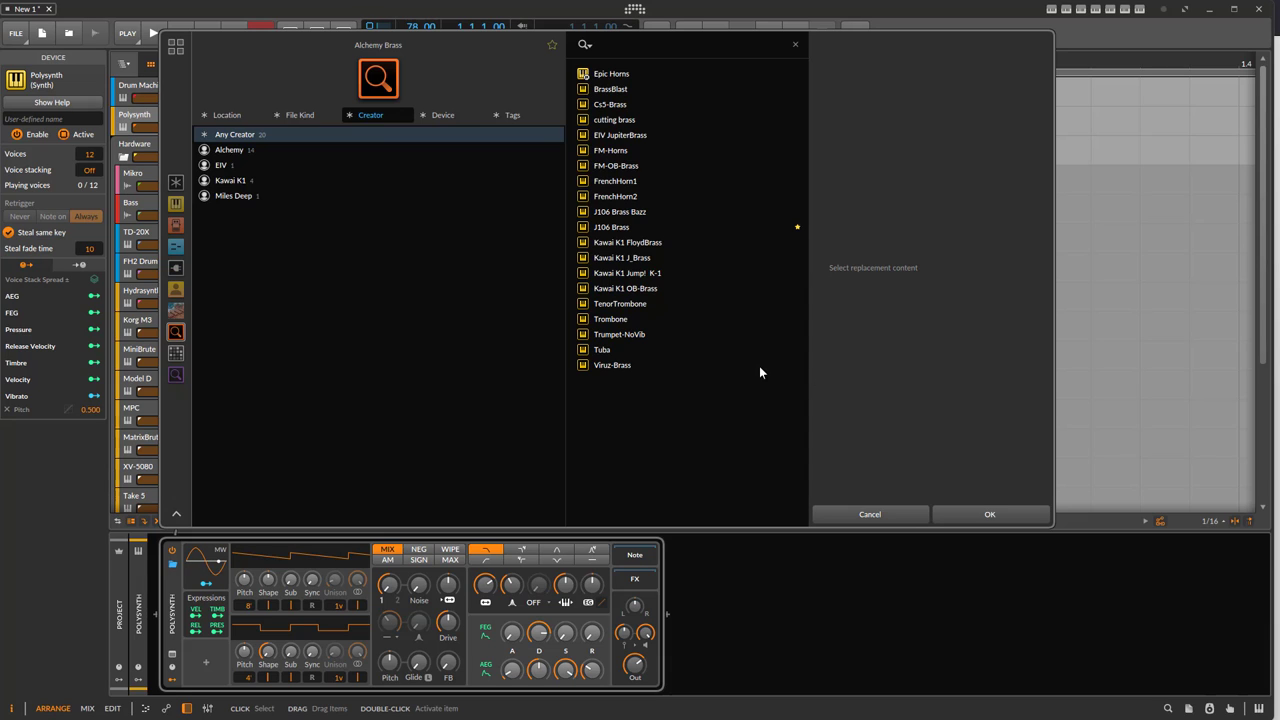
- Show only the favorites in the Everything source, then turn the favorites filter off again
left_click(176, 184)
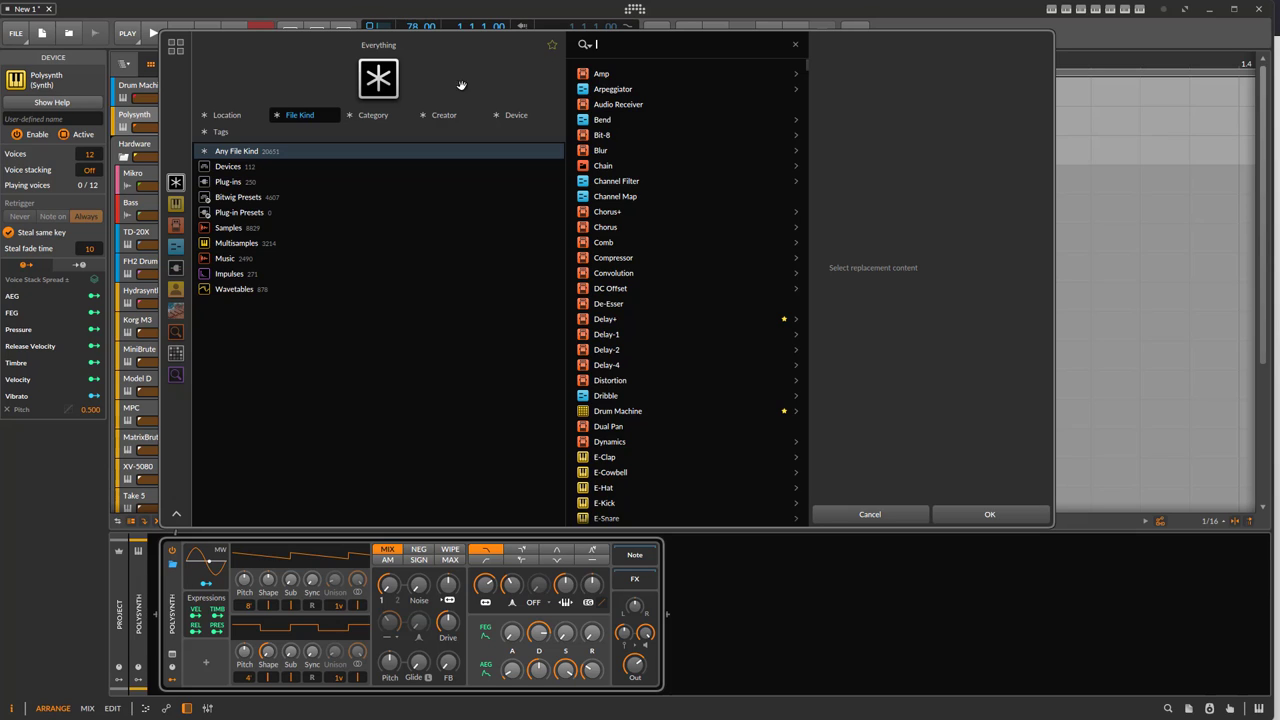
left_click(553, 44)
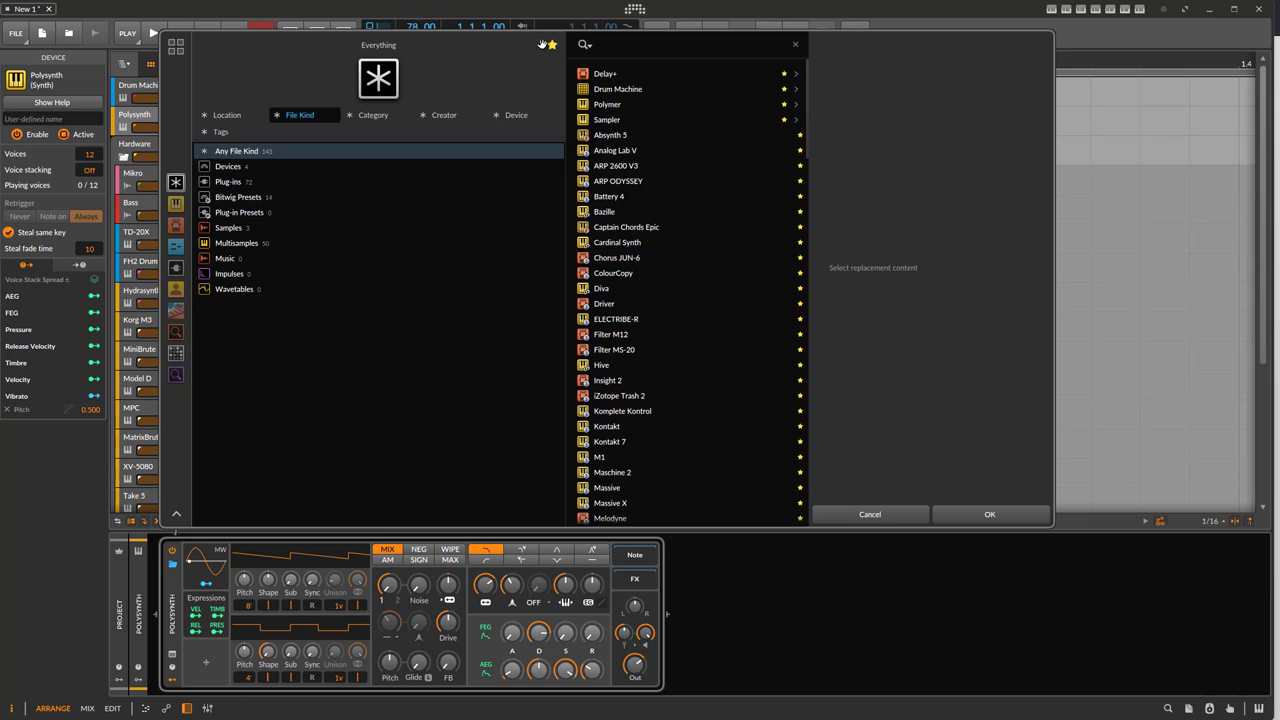
left_click(552, 45)
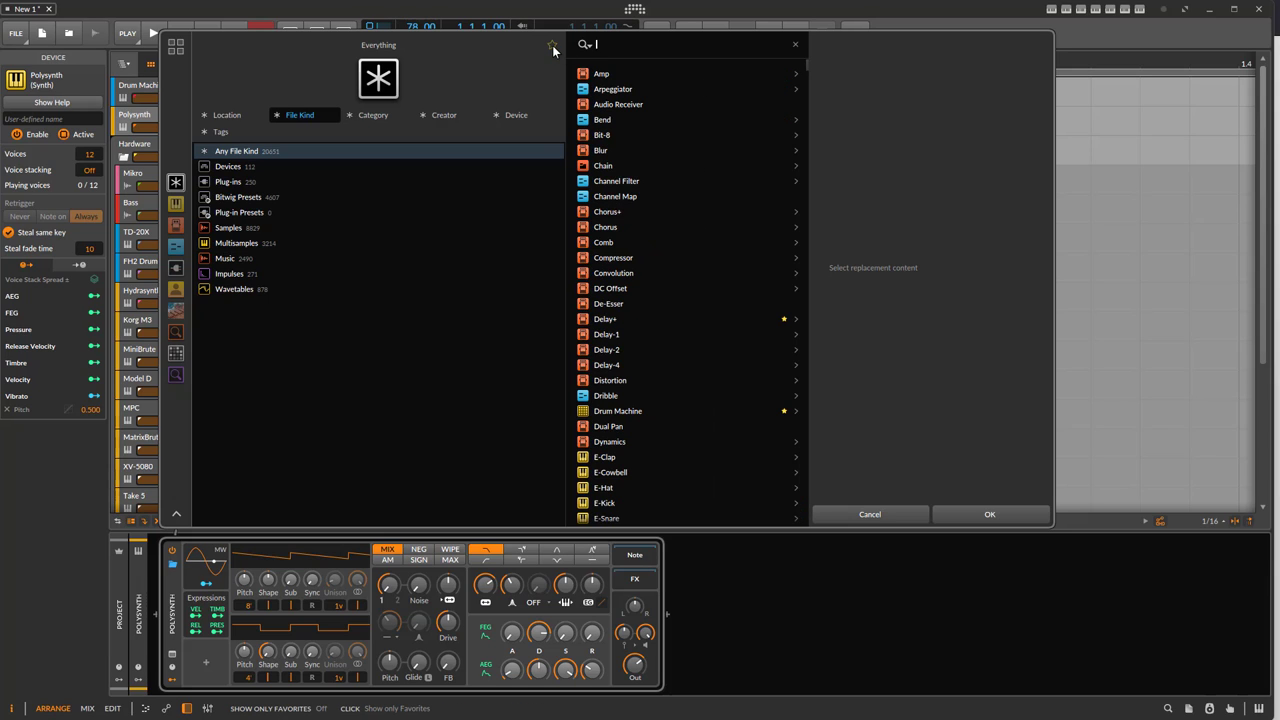
- Switch to All Instruments and load the B-3 V2 plug-in as a live preview
key("Tab")
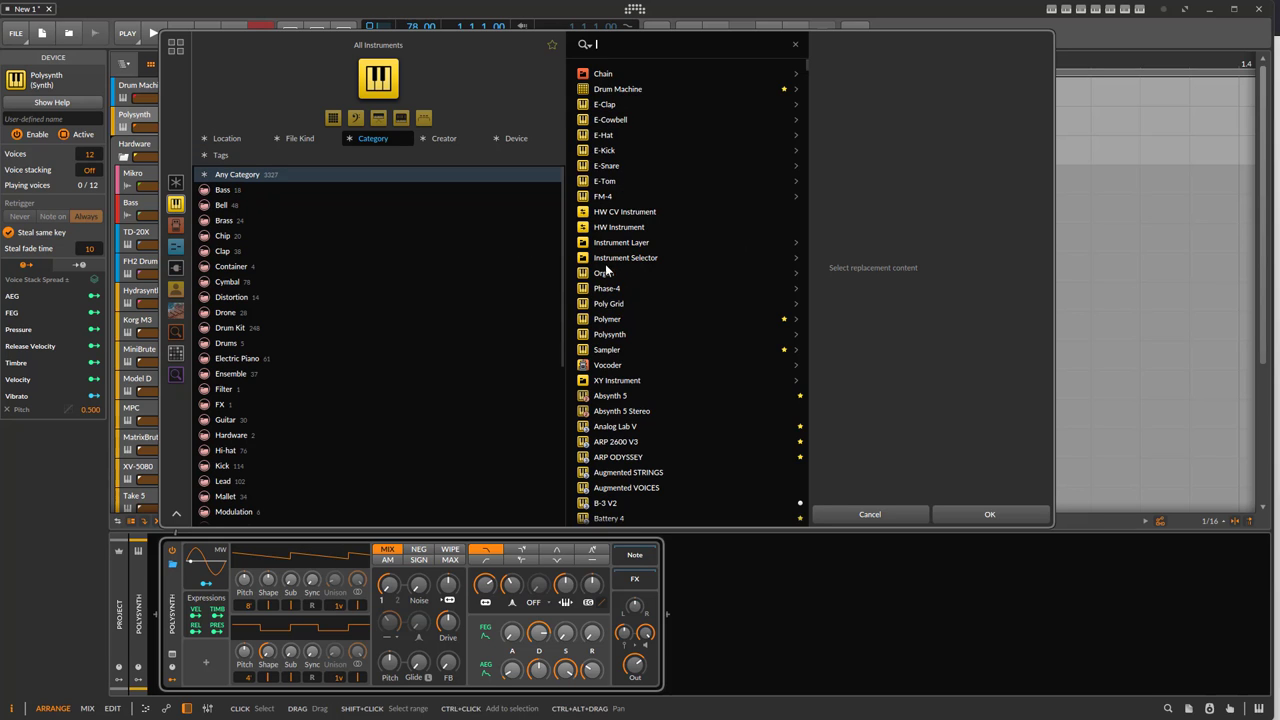
scroll(698, 282, "down", 5)
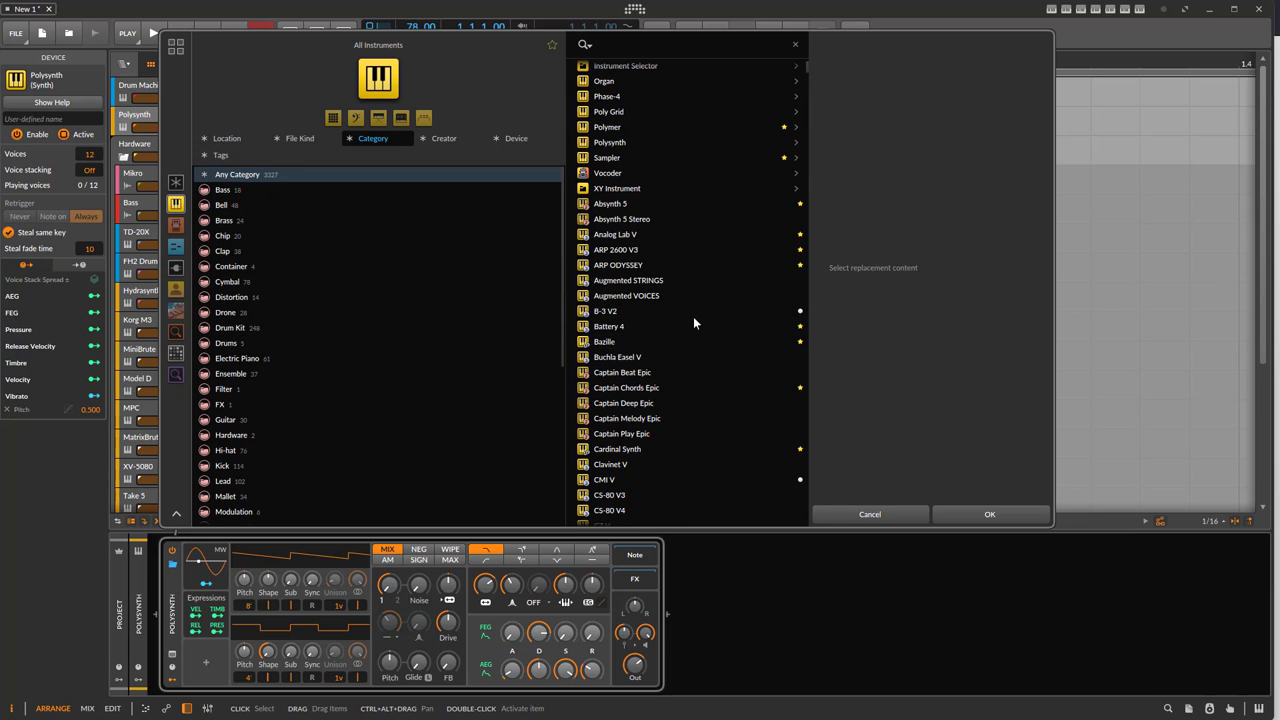
left_click(612, 314)
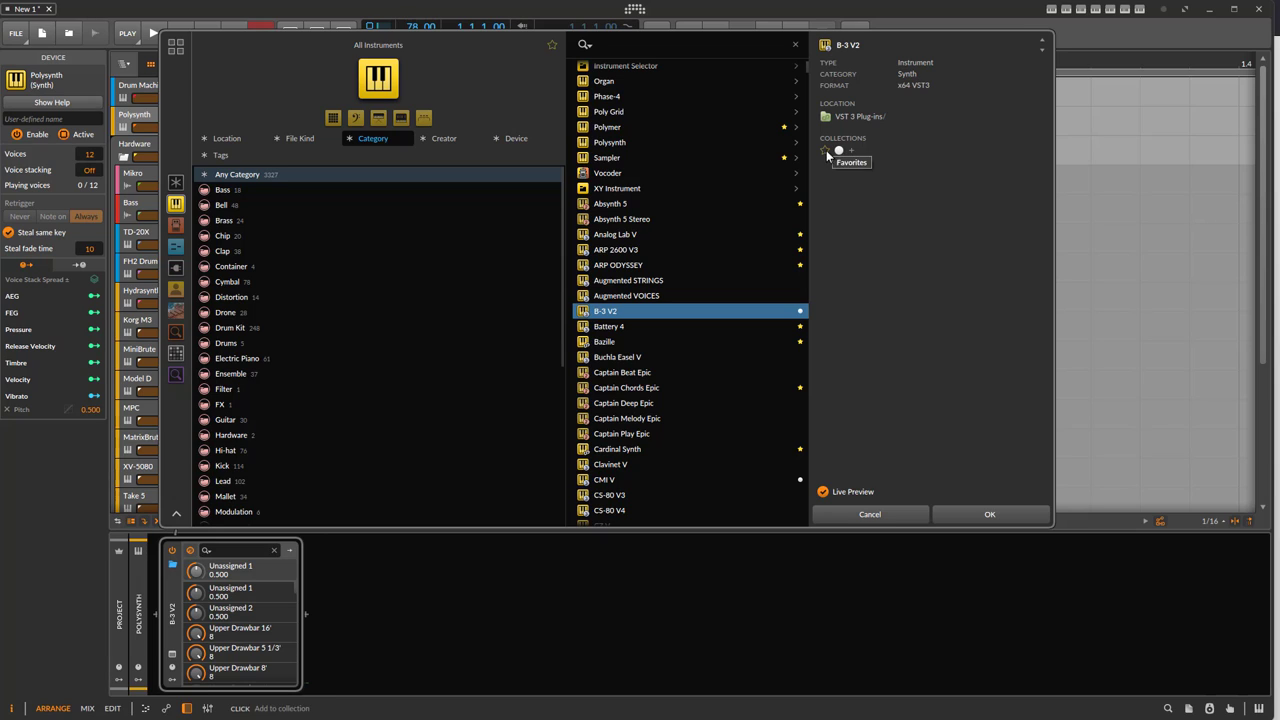
- Search All Instruments for "fm", then replace the search term with "pad"
left_click(661, 45)
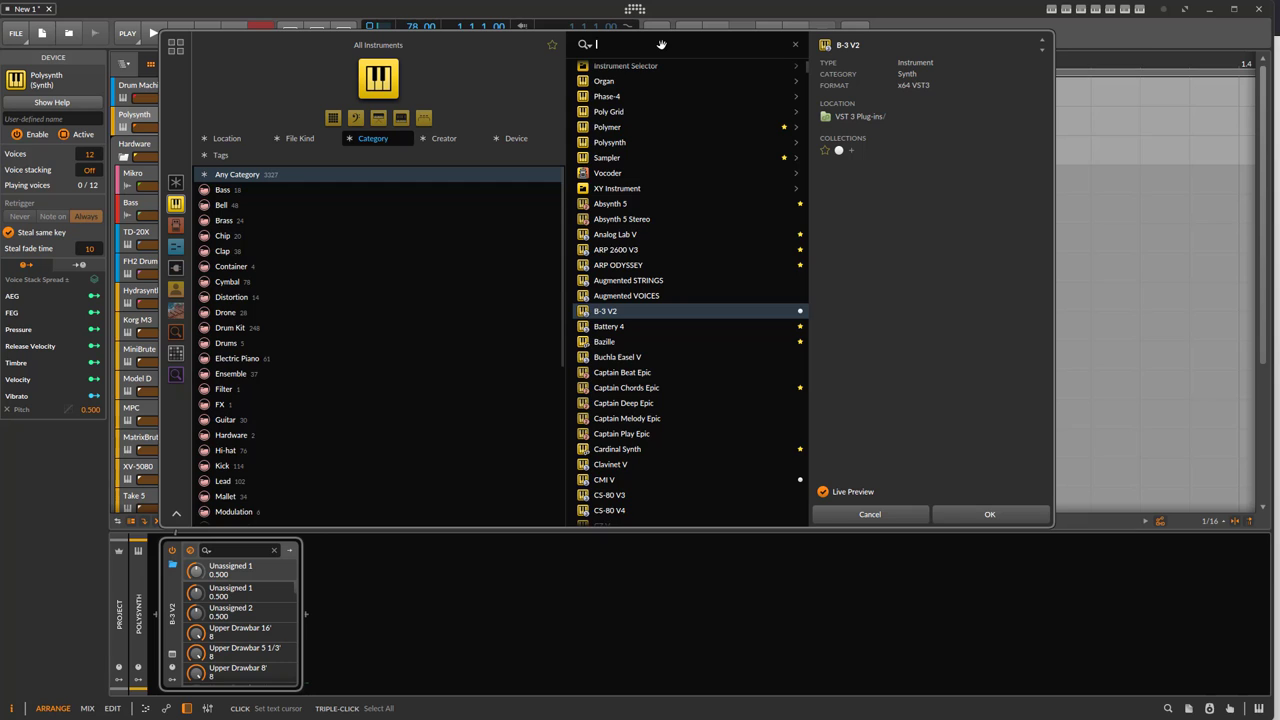
type("fm")
key("BackSpace")
key("BackSpace")
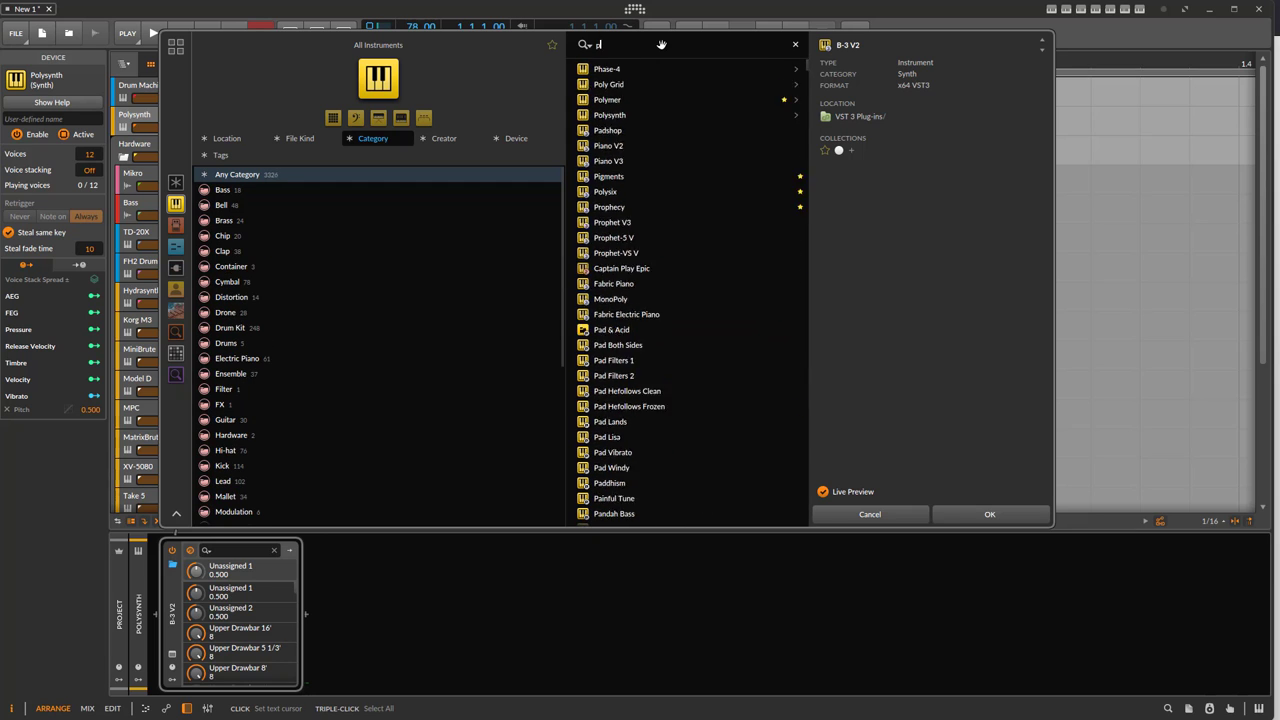
type("pad")
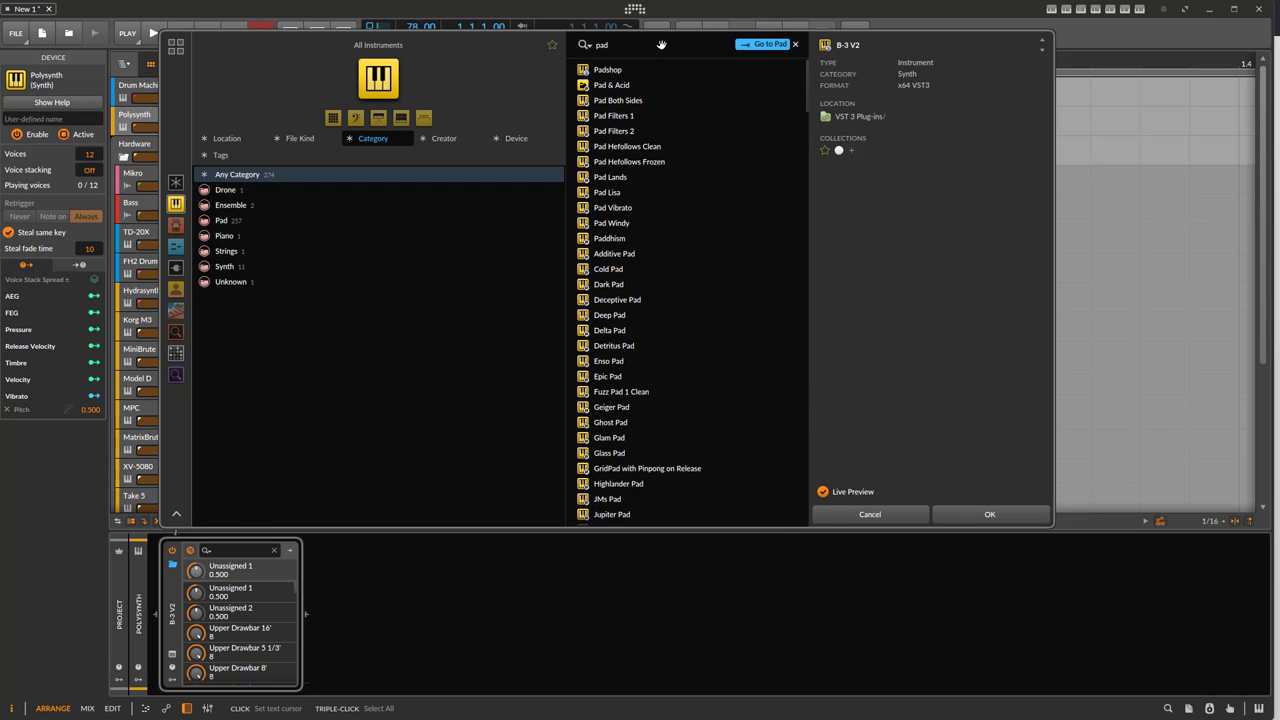
- Extend the search to "atmo pad", run it in the Everything source and load the Three Velocity Atmo preset as a live preview
type("atmo")
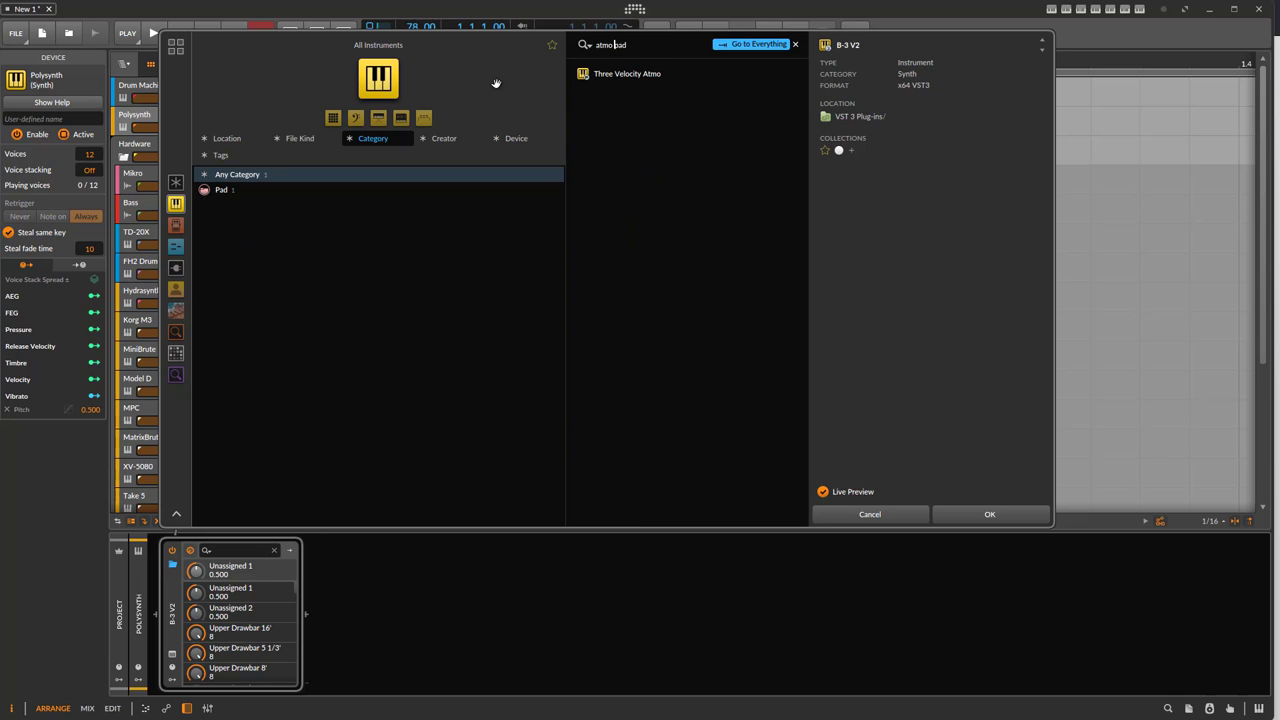
left_click(176, 183)
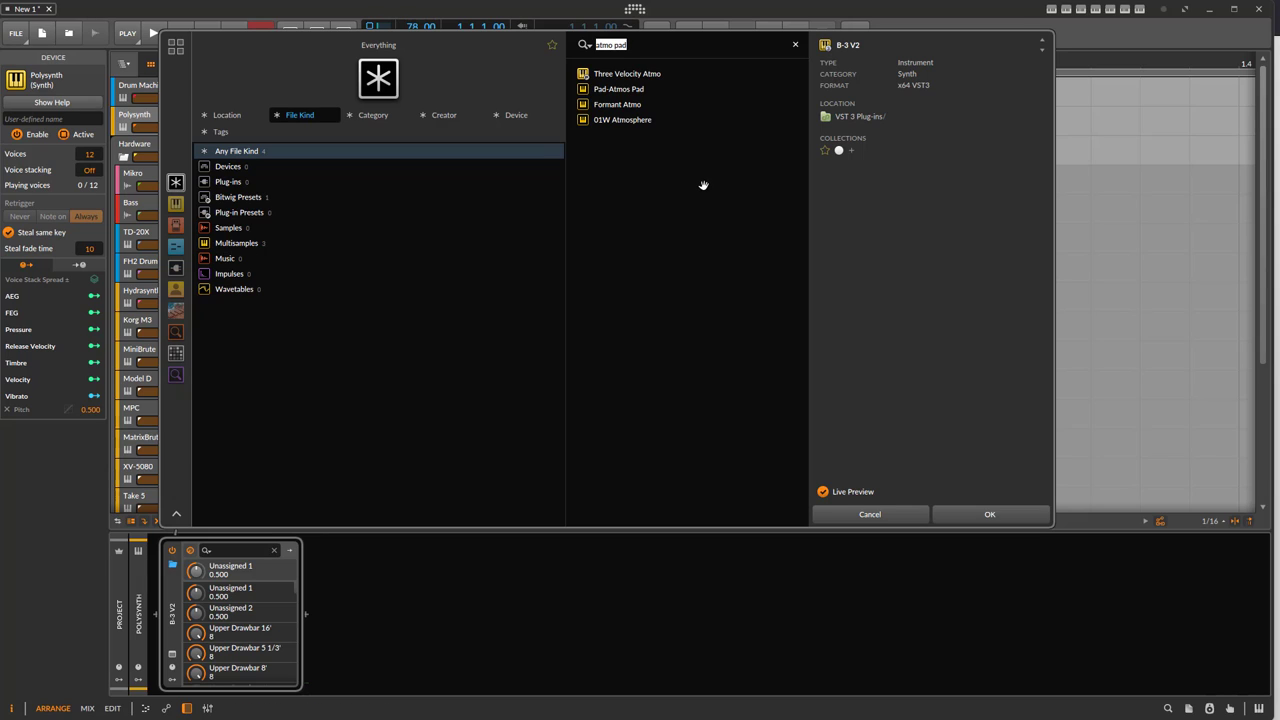
left_click(639, 72)
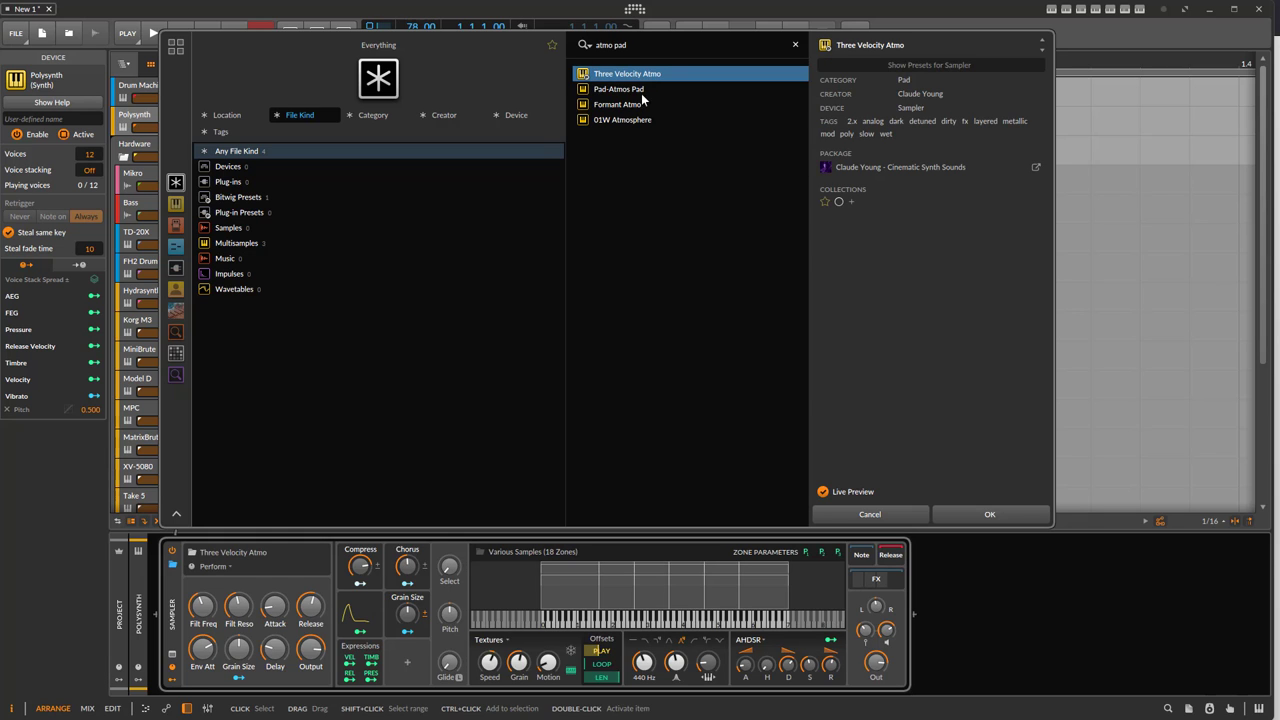
- Create a green collection named Atmo Pads from the Three Velocity Atmo preset's collection options
left_click(852, 203)
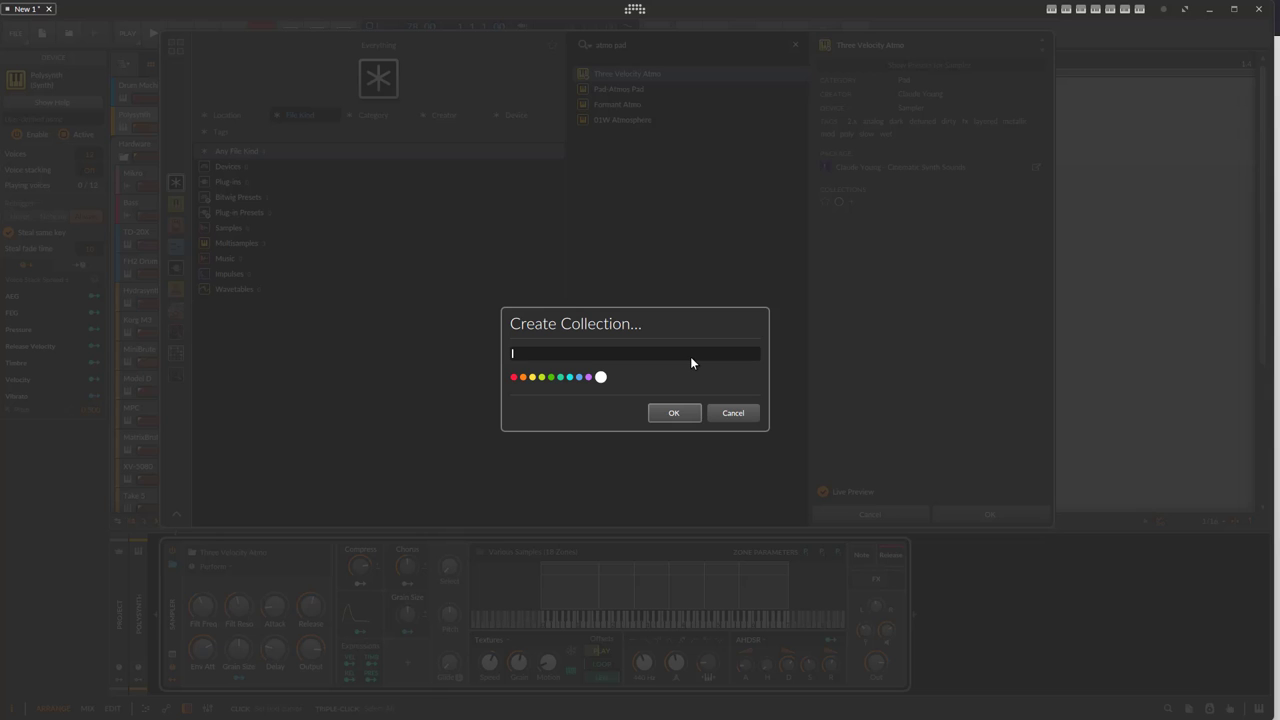
type("Atmo Pads")
left_click(551, 377)
key("Return")
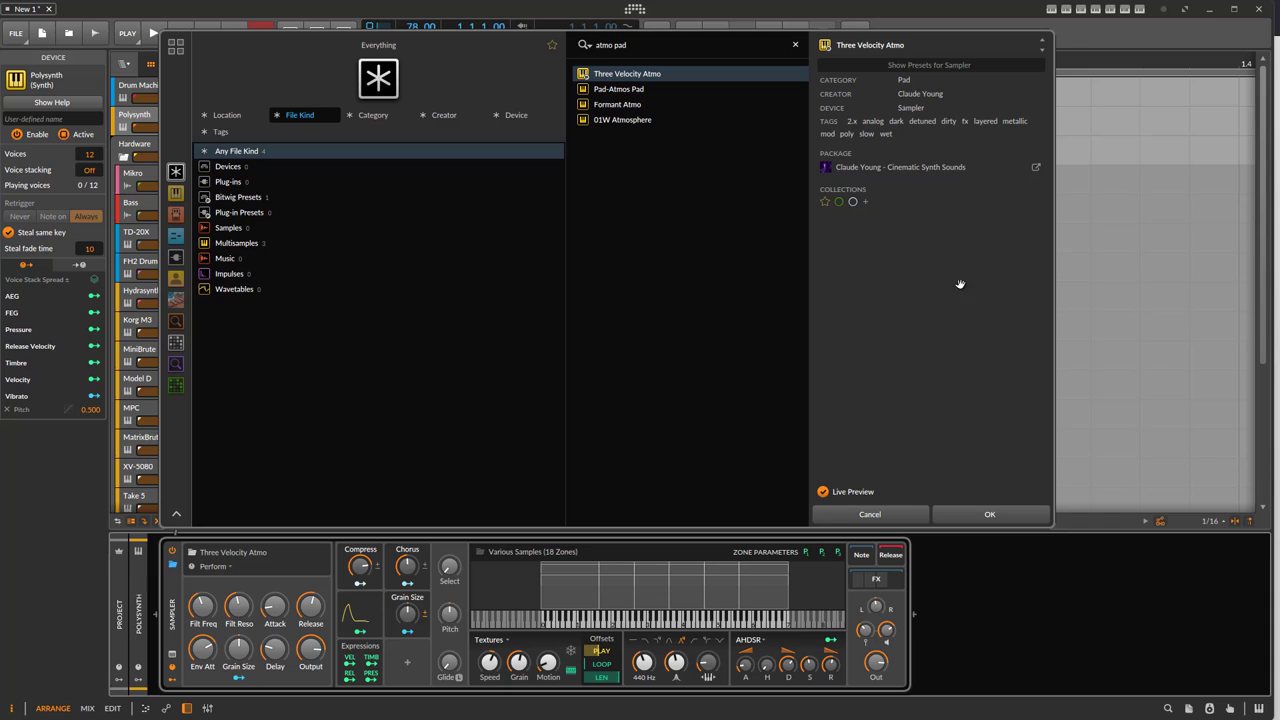
- Add Three Velocity Atmo, Formant Atmo and 01W Atmosphere to the green Atmo Pads collection
left_click(839, 202)
left_click(825, 201)
left_click(824, 202)
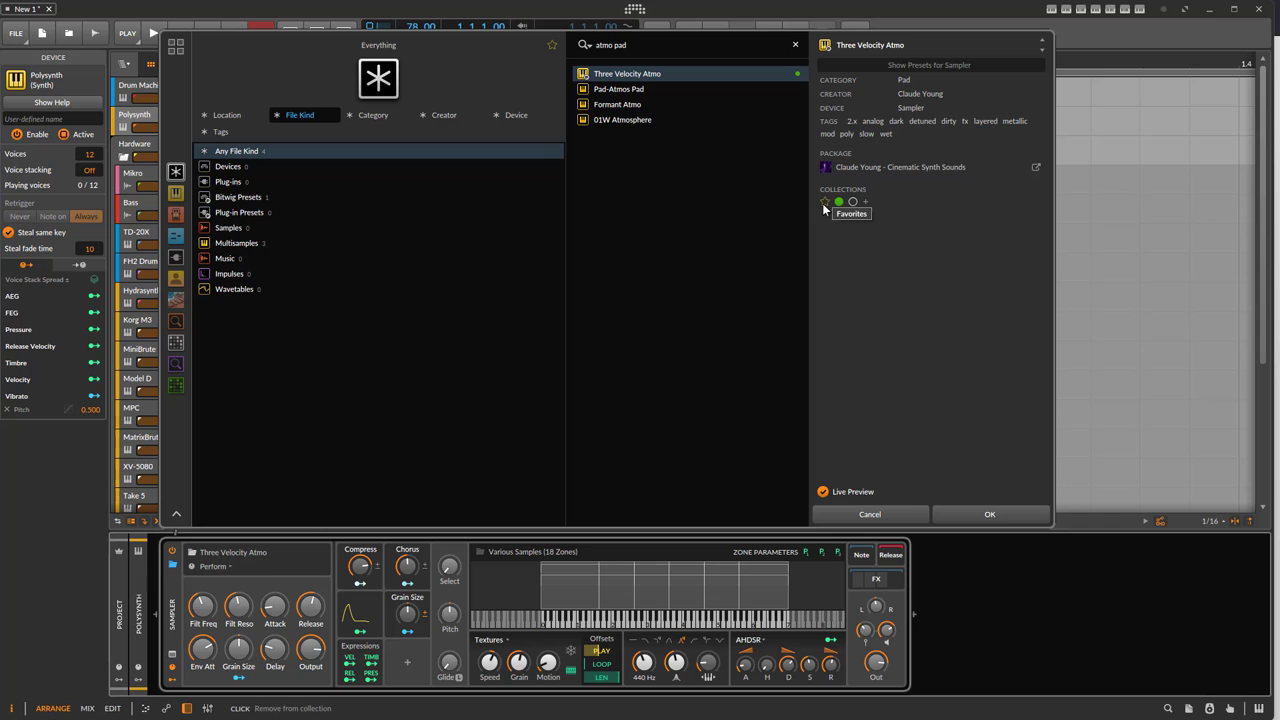
left_click(853, 202)
left_click(854, 202)
left_click(637, 104)
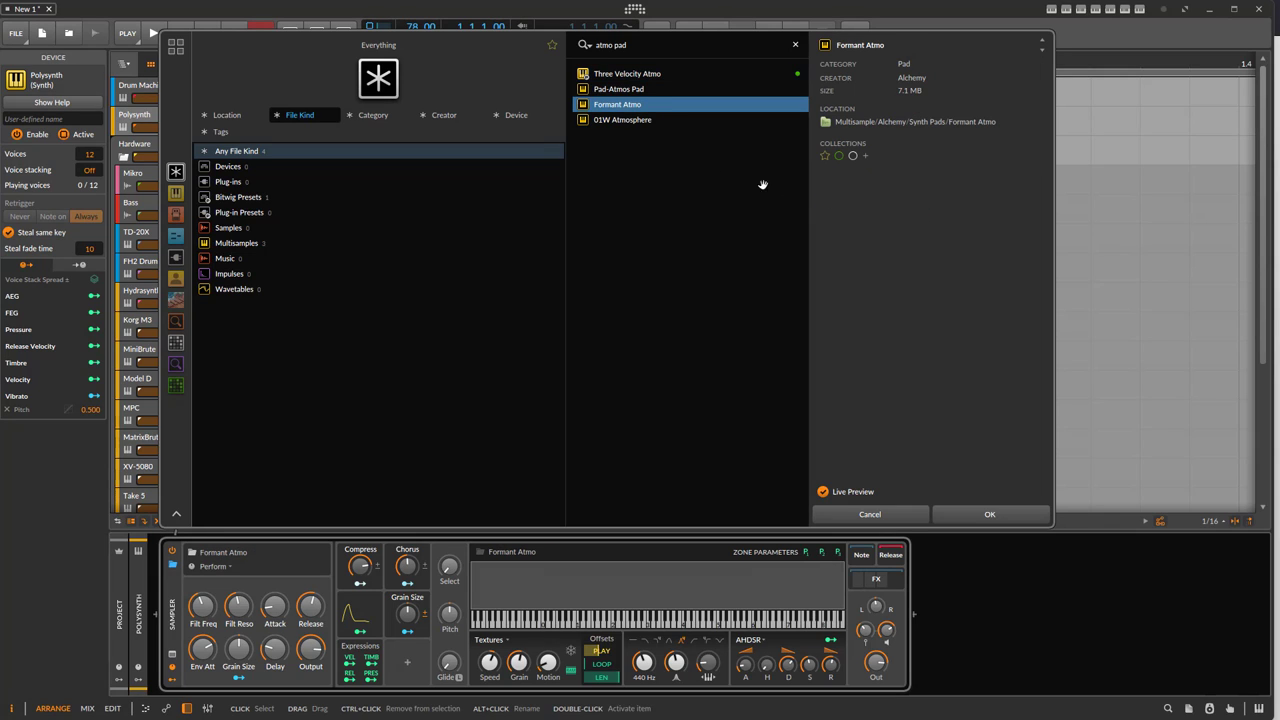
left_click(838, 155)
left_click(655, 120)
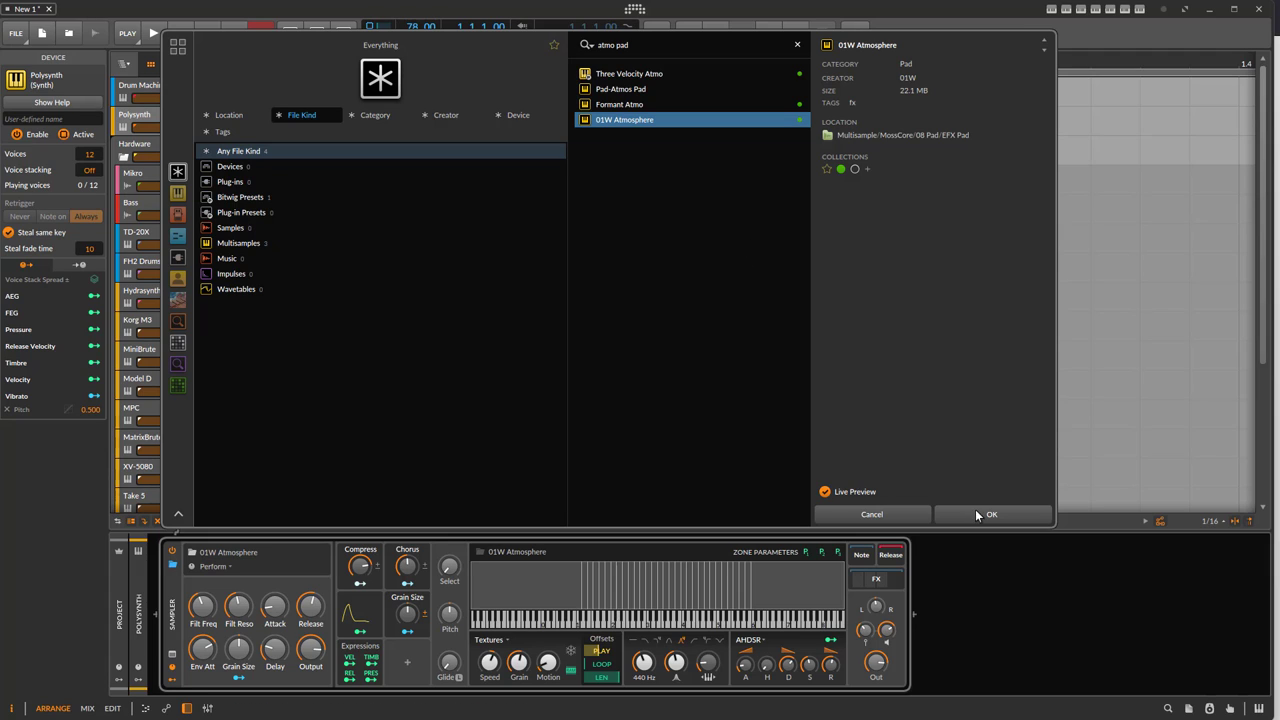
- View the overview of all collections, then browse the Atmo Pads collection from the quick sources
right_click(179, 392)
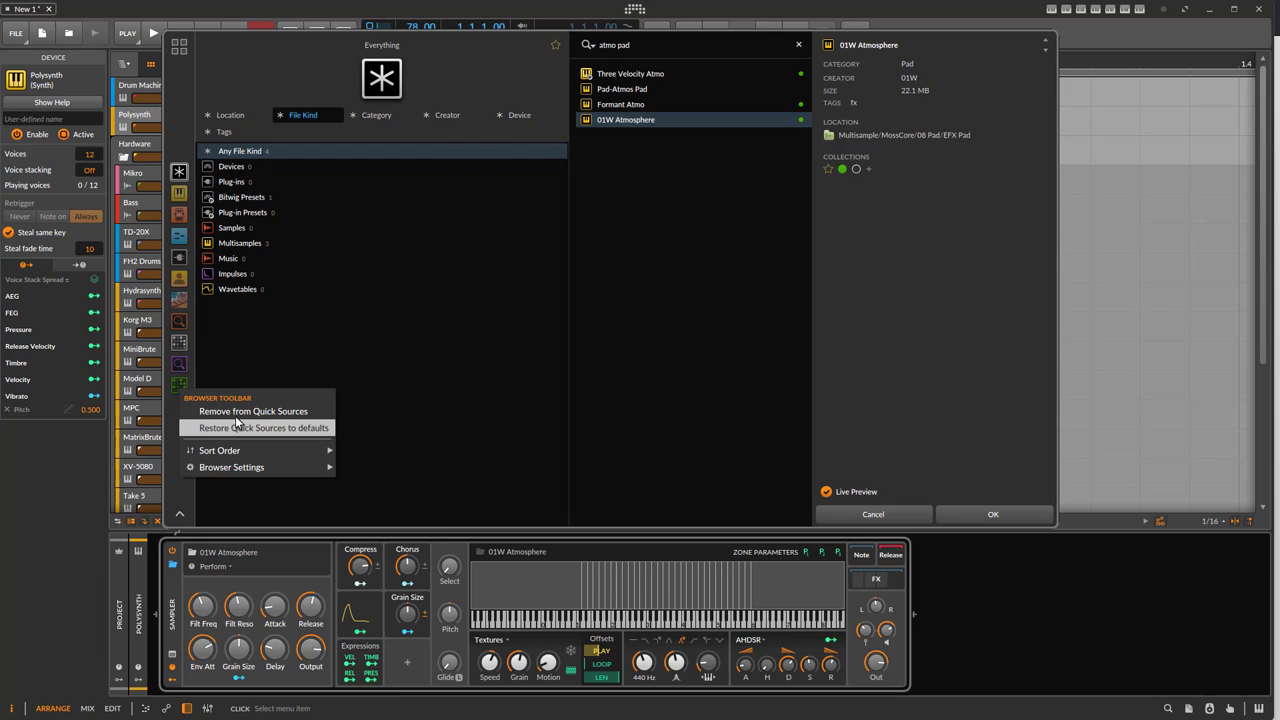
left_click(166, 408)
left_click(179, 47)
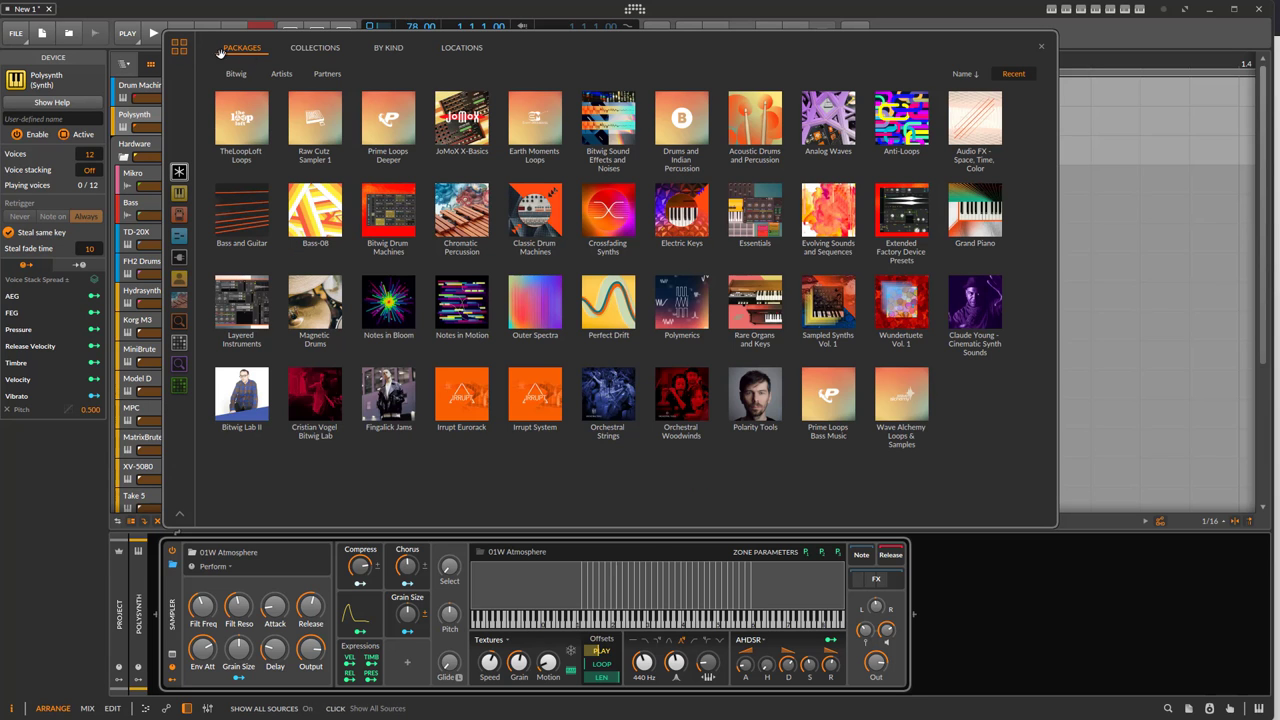
left_click(315, 48)
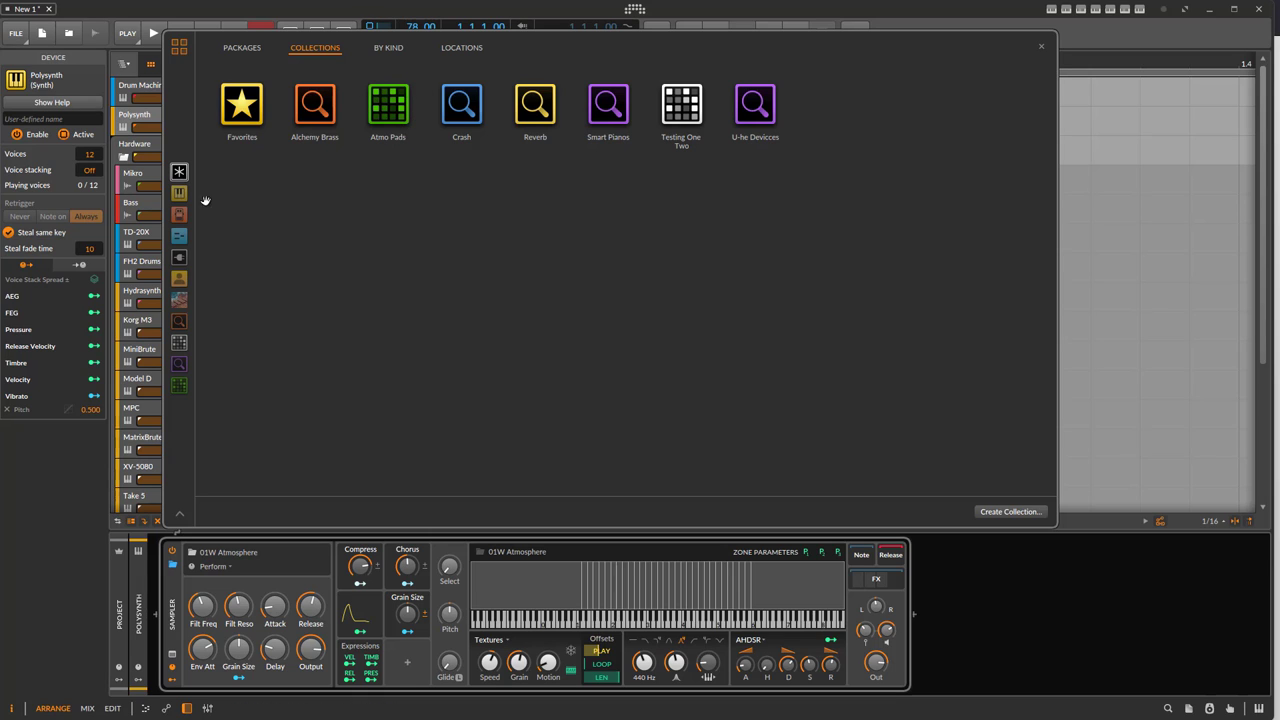
left_click(180, 385)
left_click(180, 386)
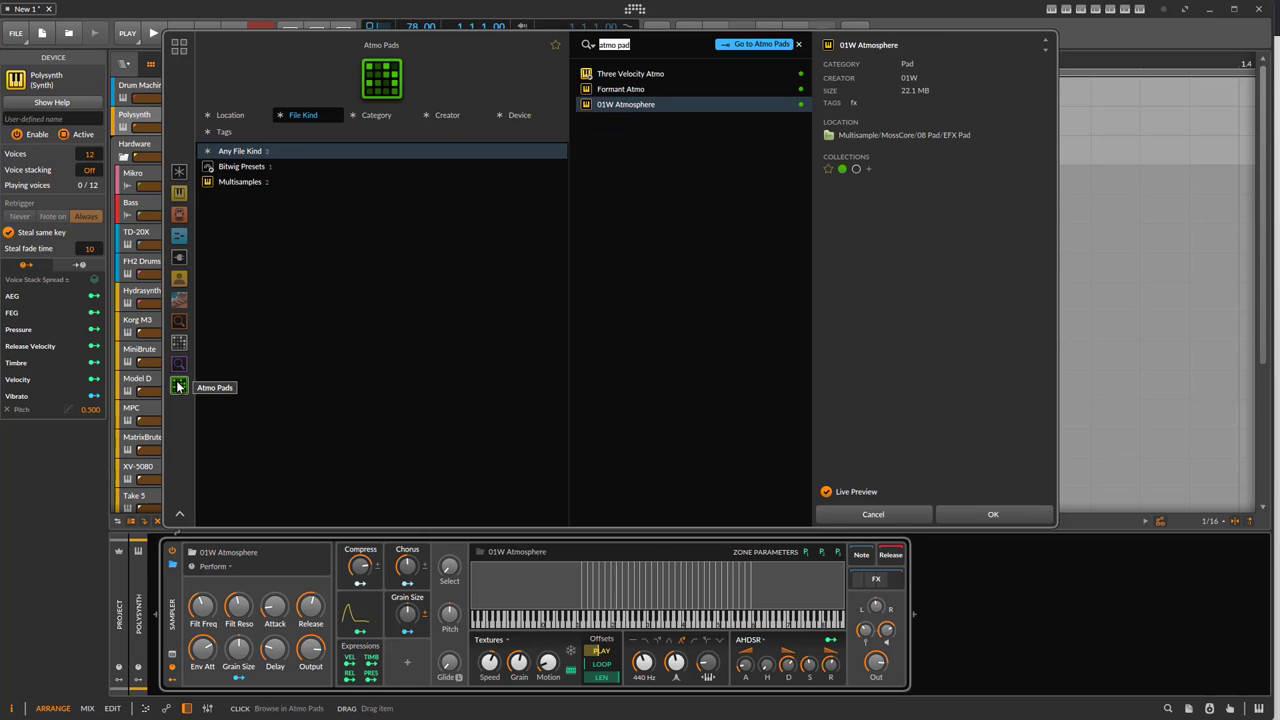
- Clear the old search in the Atmo Pads collection, search it for "01w", then empty the search again
left_click(798, 44)
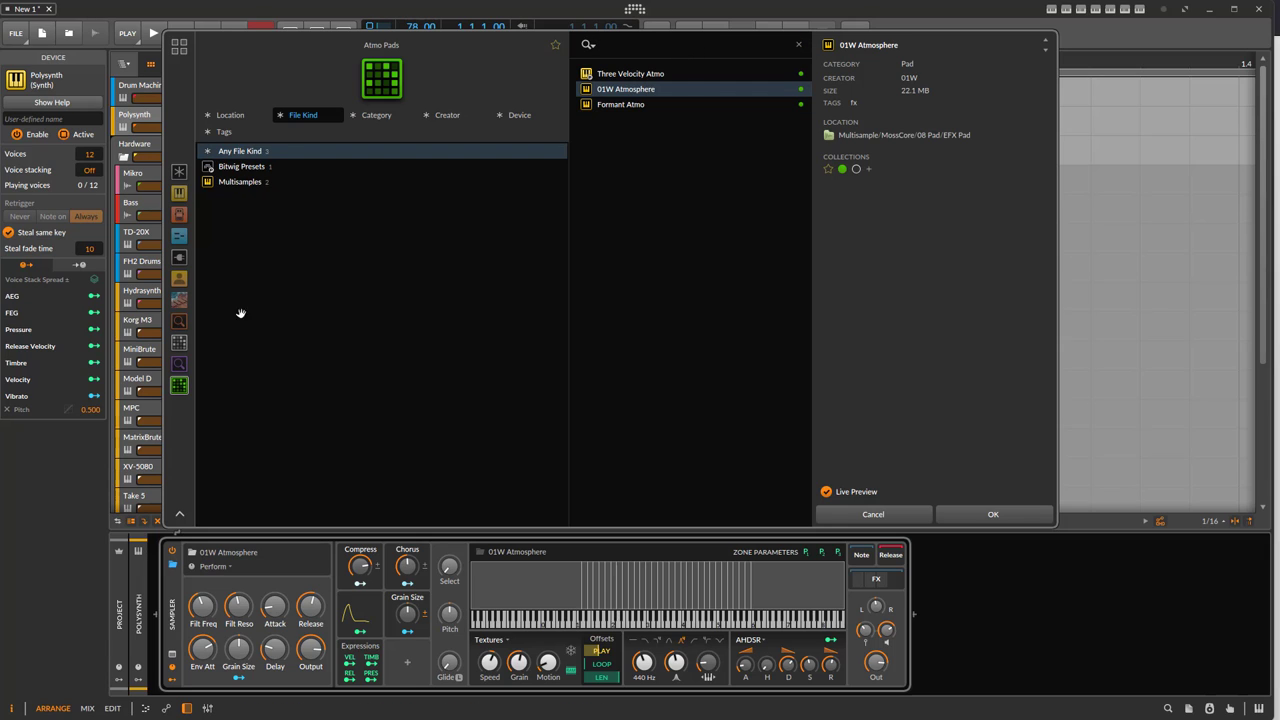
type("01w")
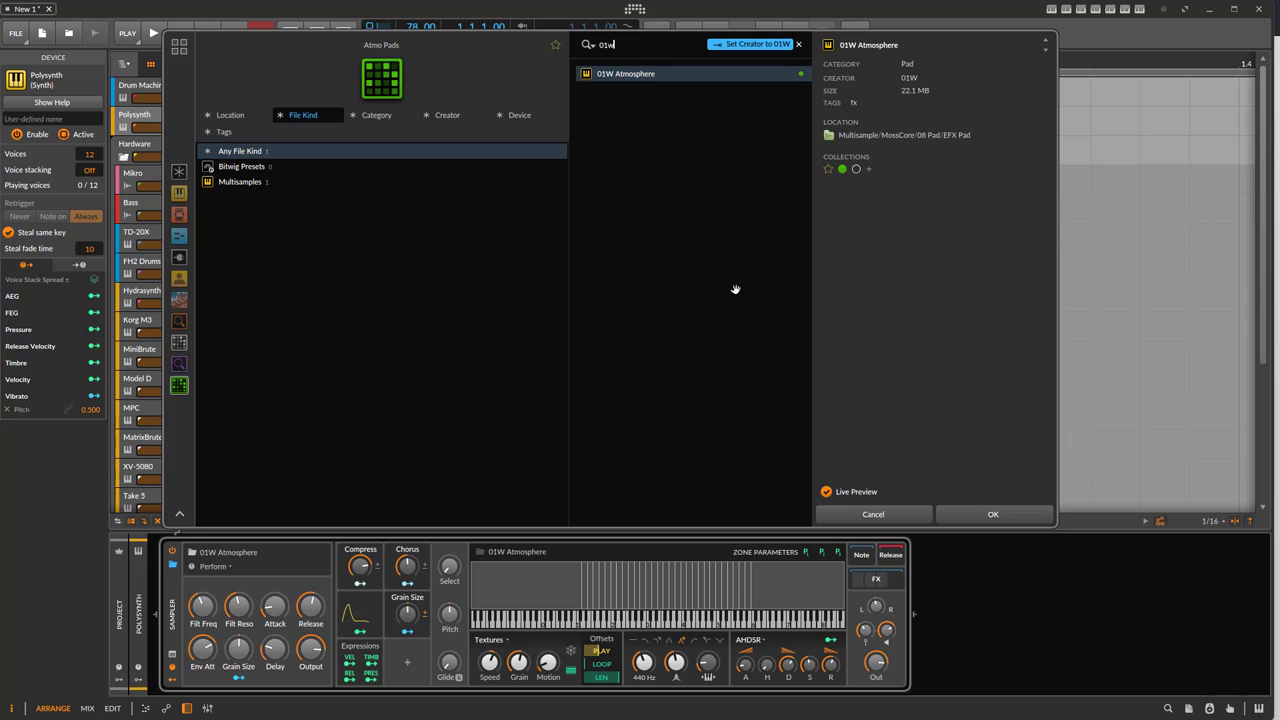
key("BackSpace")
key("BackSpace")
key("BackSpace")
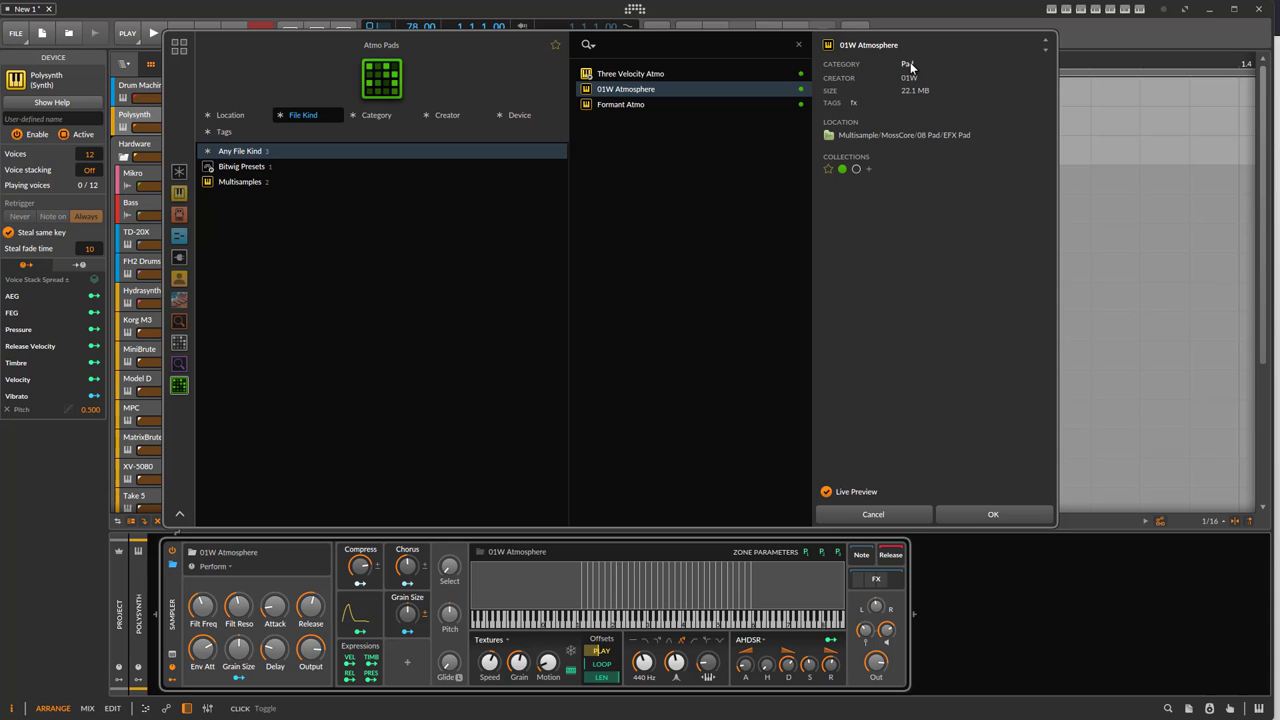
left_click(180, 172)
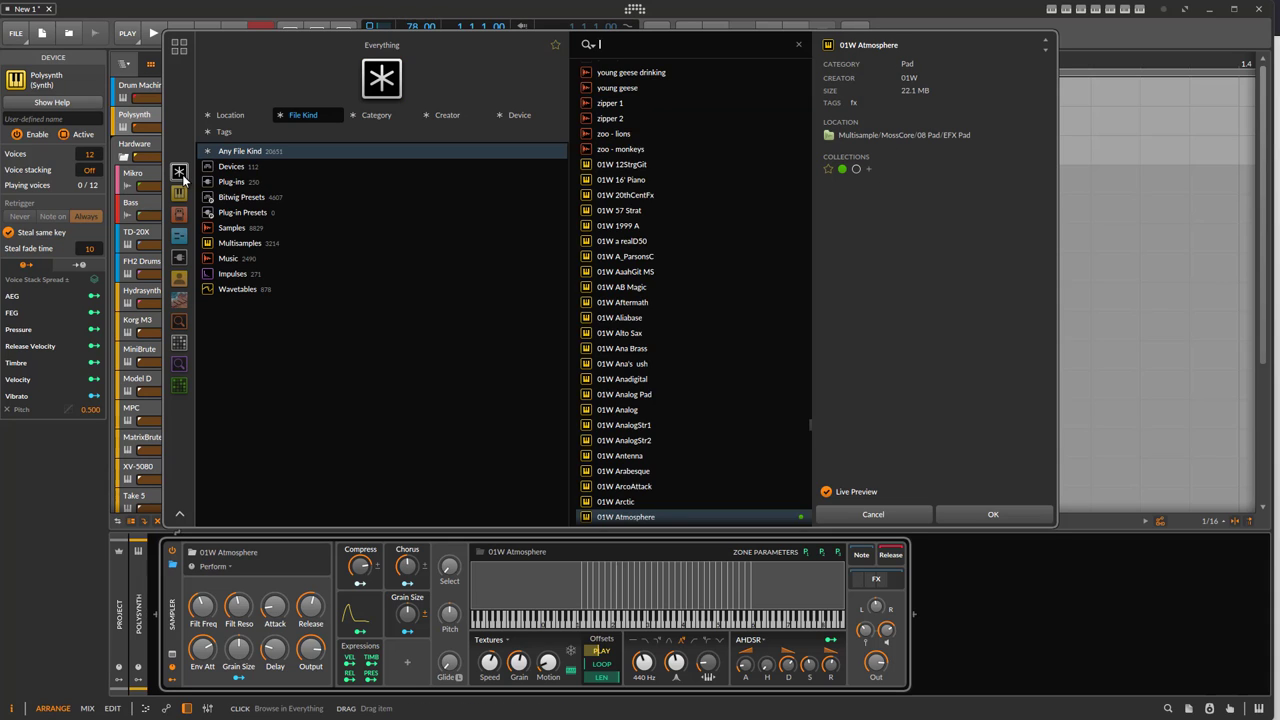
left_click(635, 256)
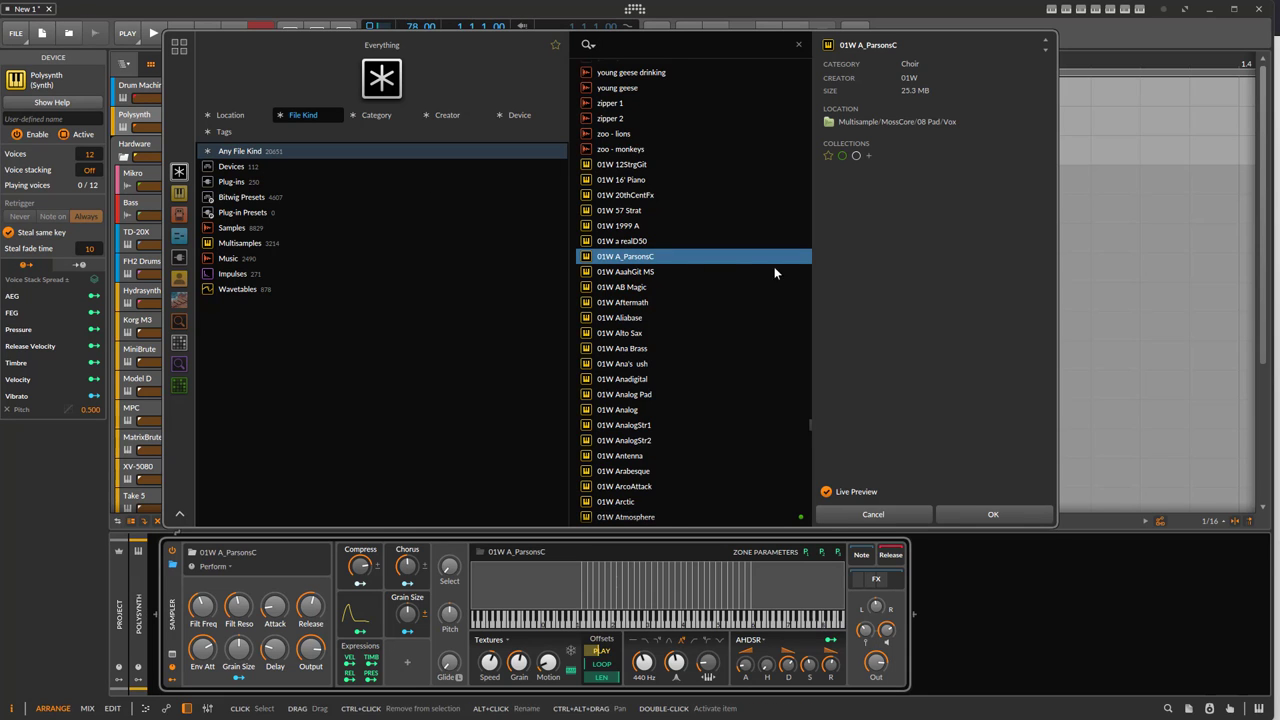
left_click(912, 64)
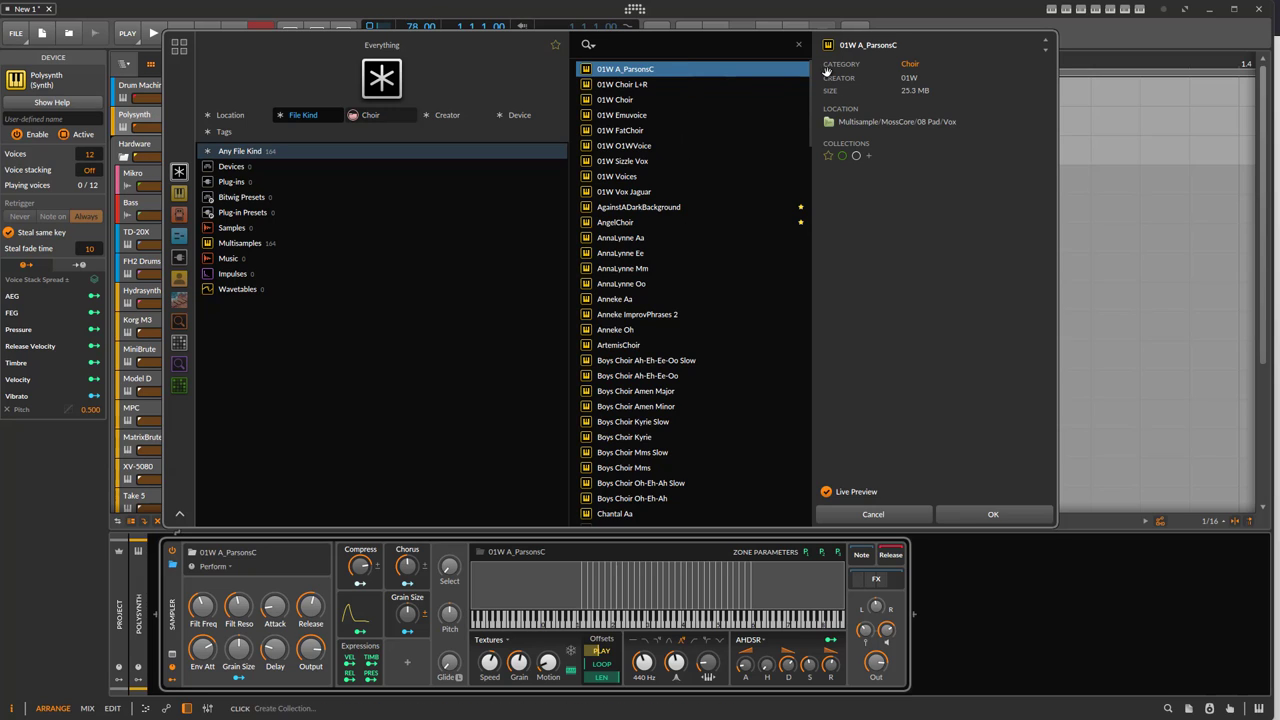
left_click(910, 78)
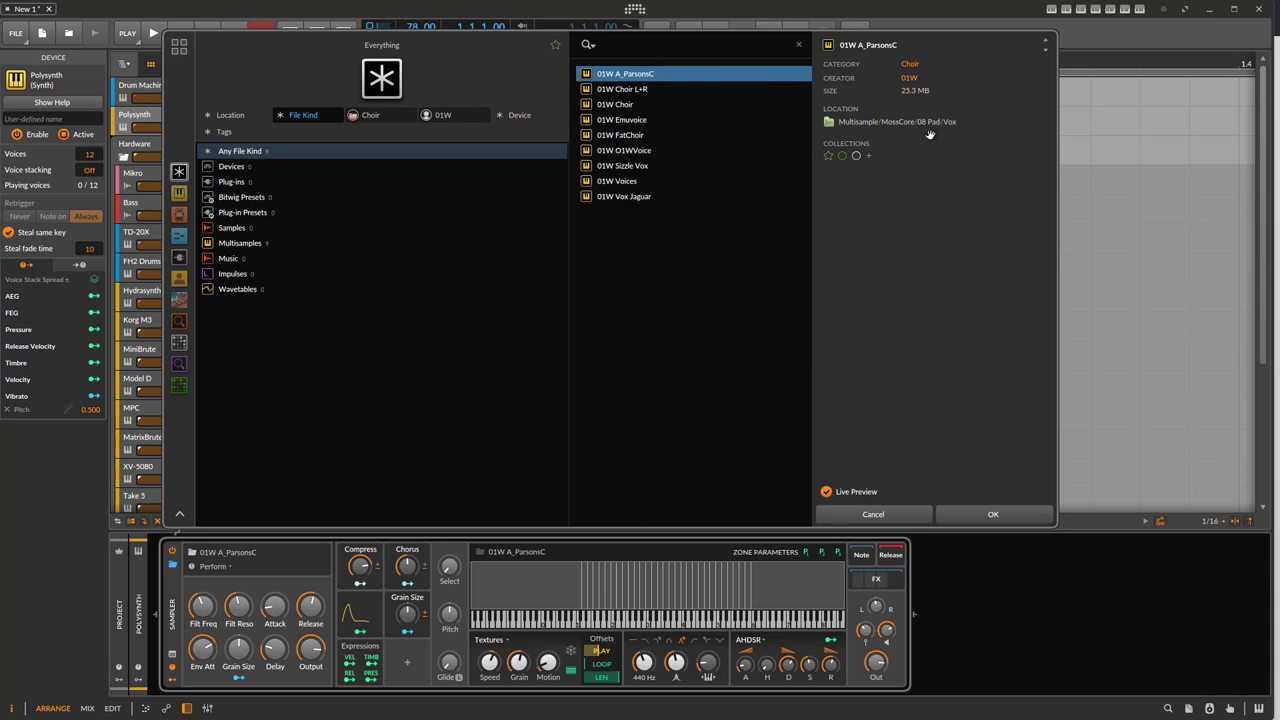
- Remove the creator and category filters, then filter by the preset's Vox folder and switch to its MossCore folder
left_click(906, 77)
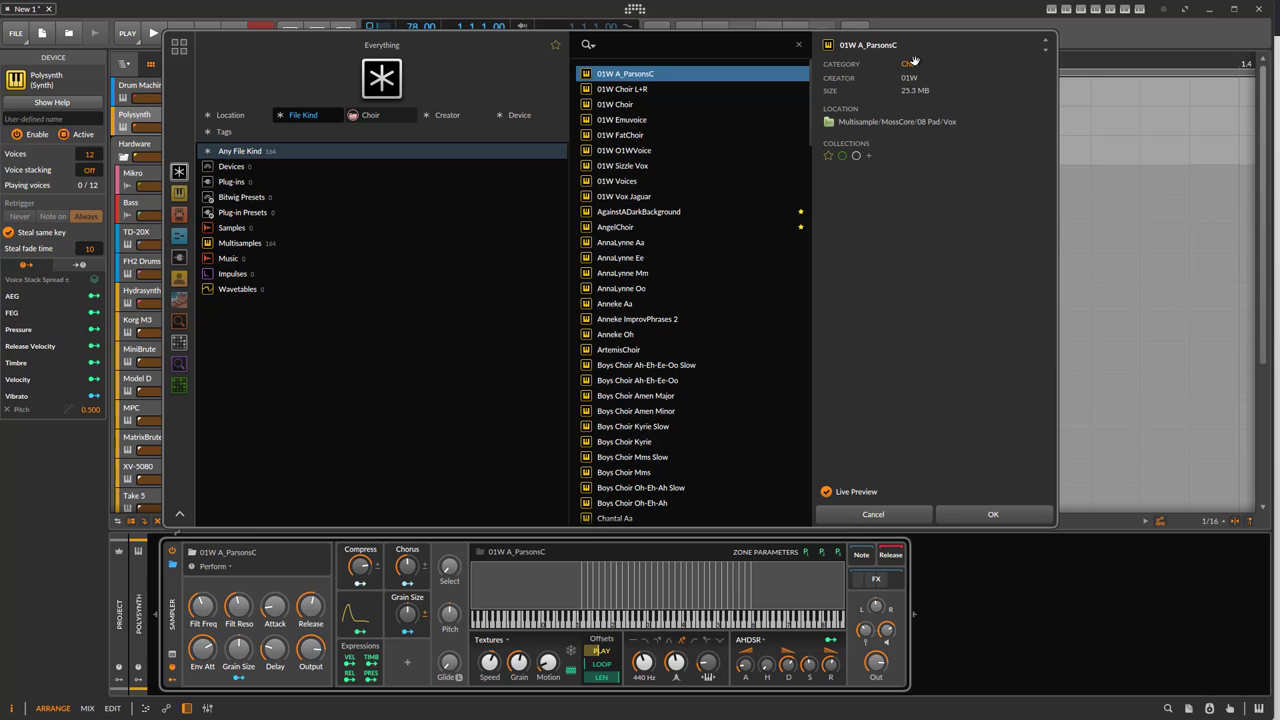
left_click(912, 64)
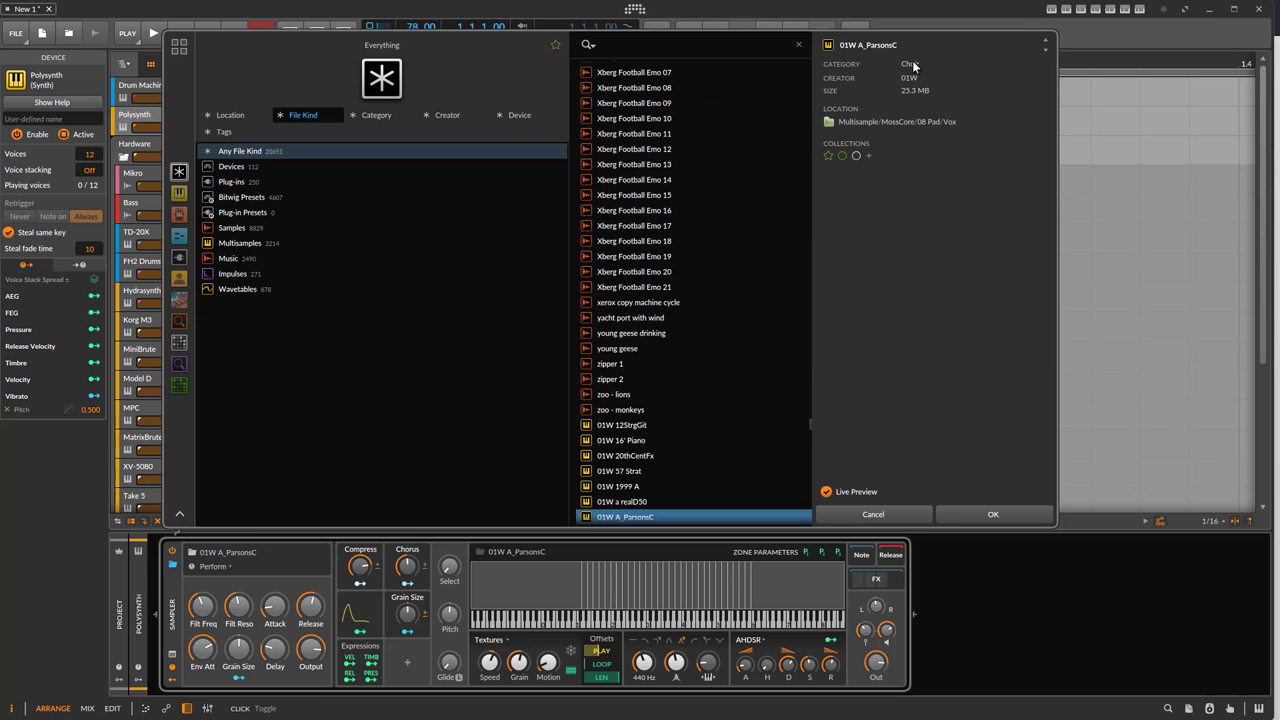
left_click(950, 121)
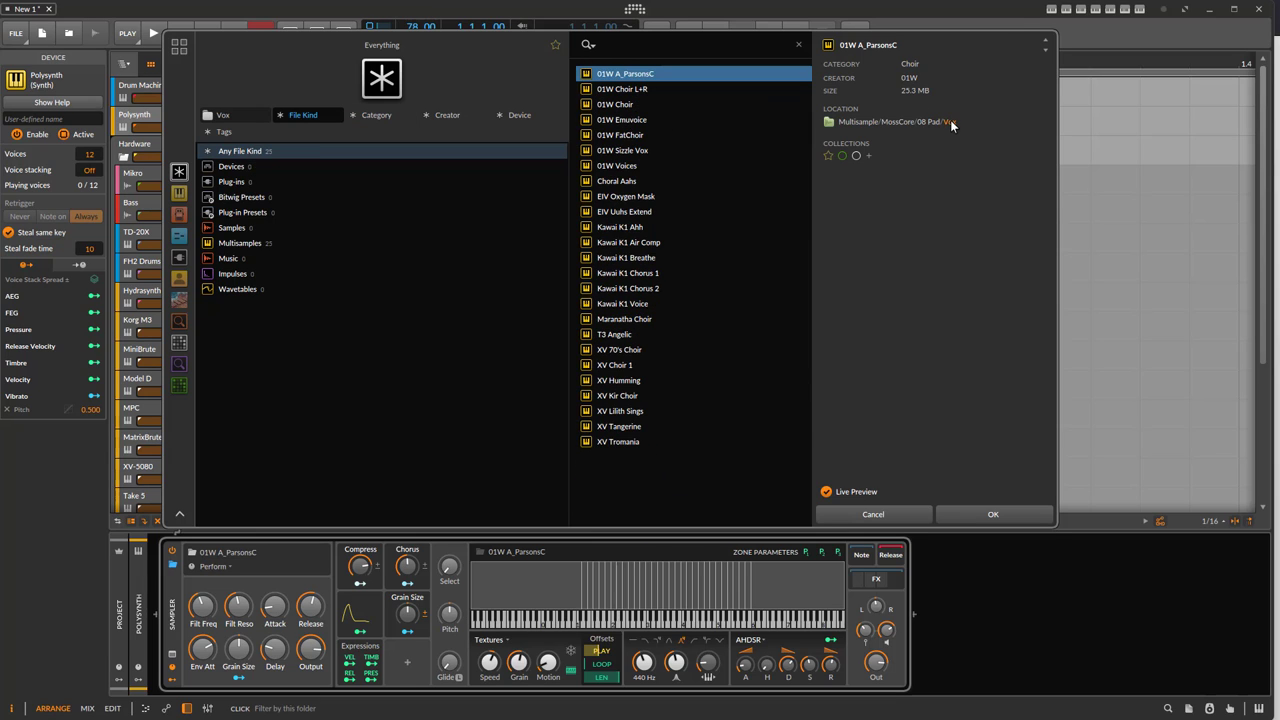
left_click(895, 121)
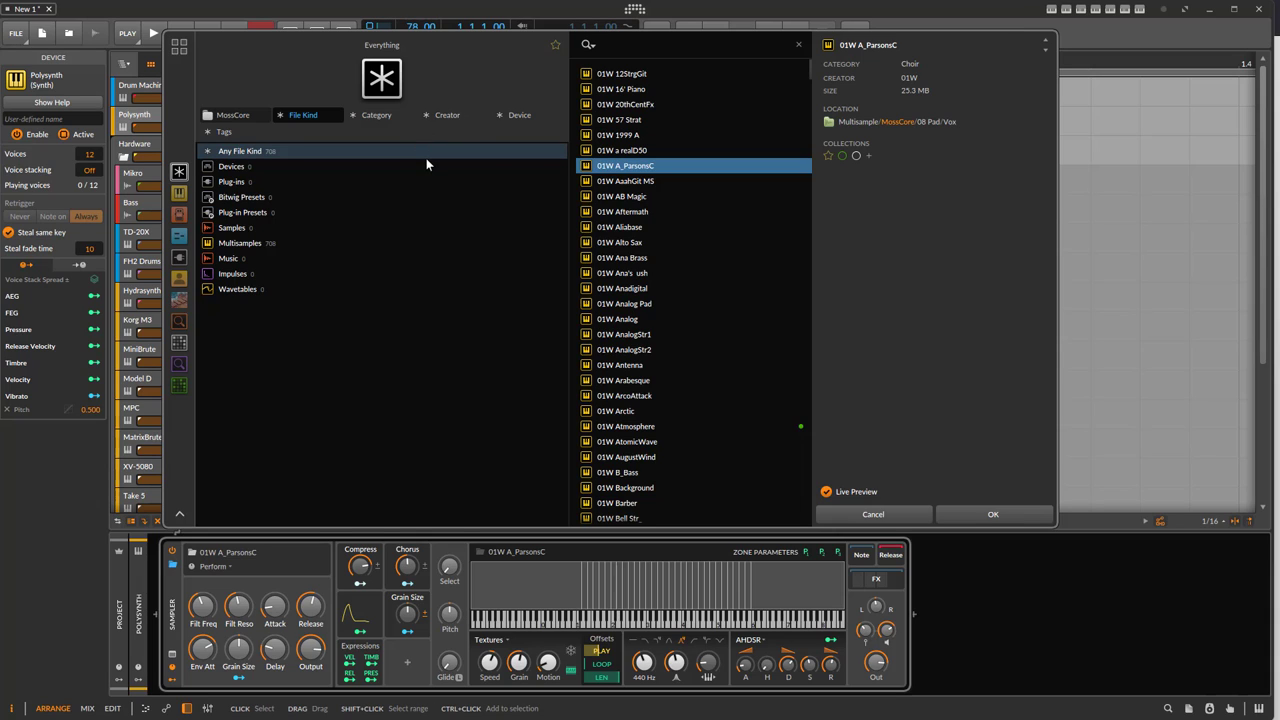
- Recall the saved browser snapshot FM4 - Pianos
right_click(473, 76)
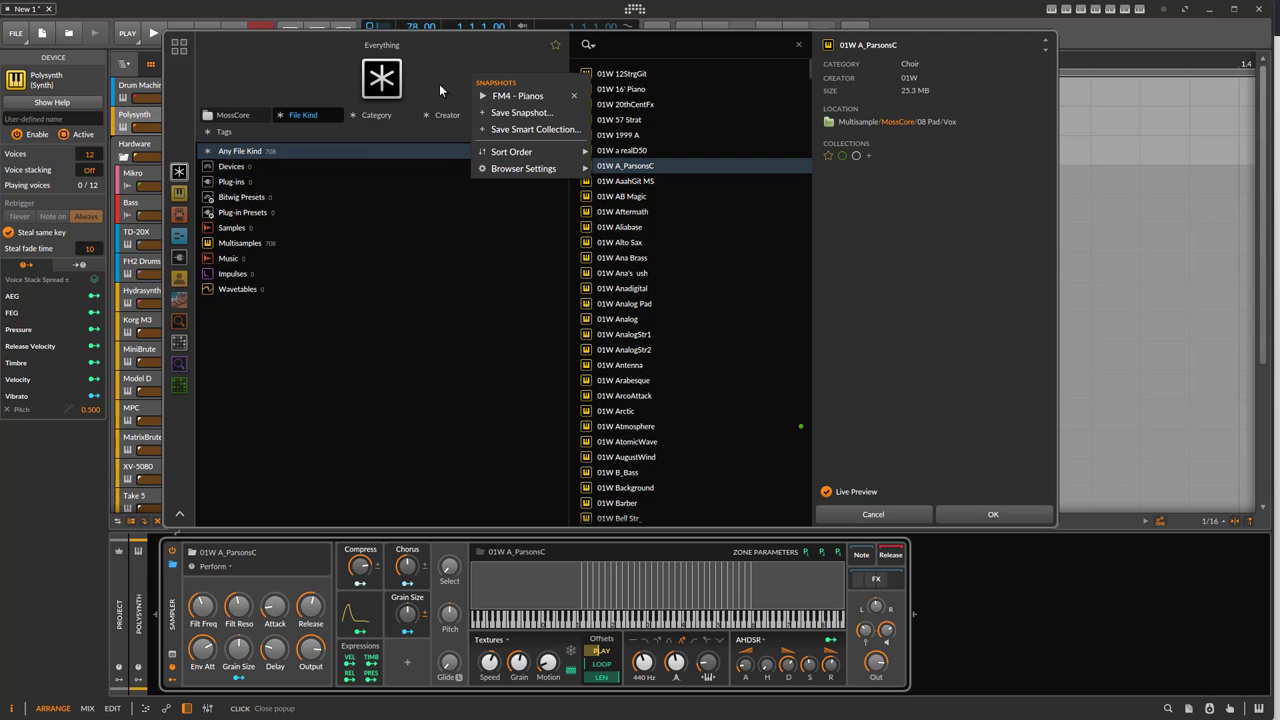
left_click(439, 84)
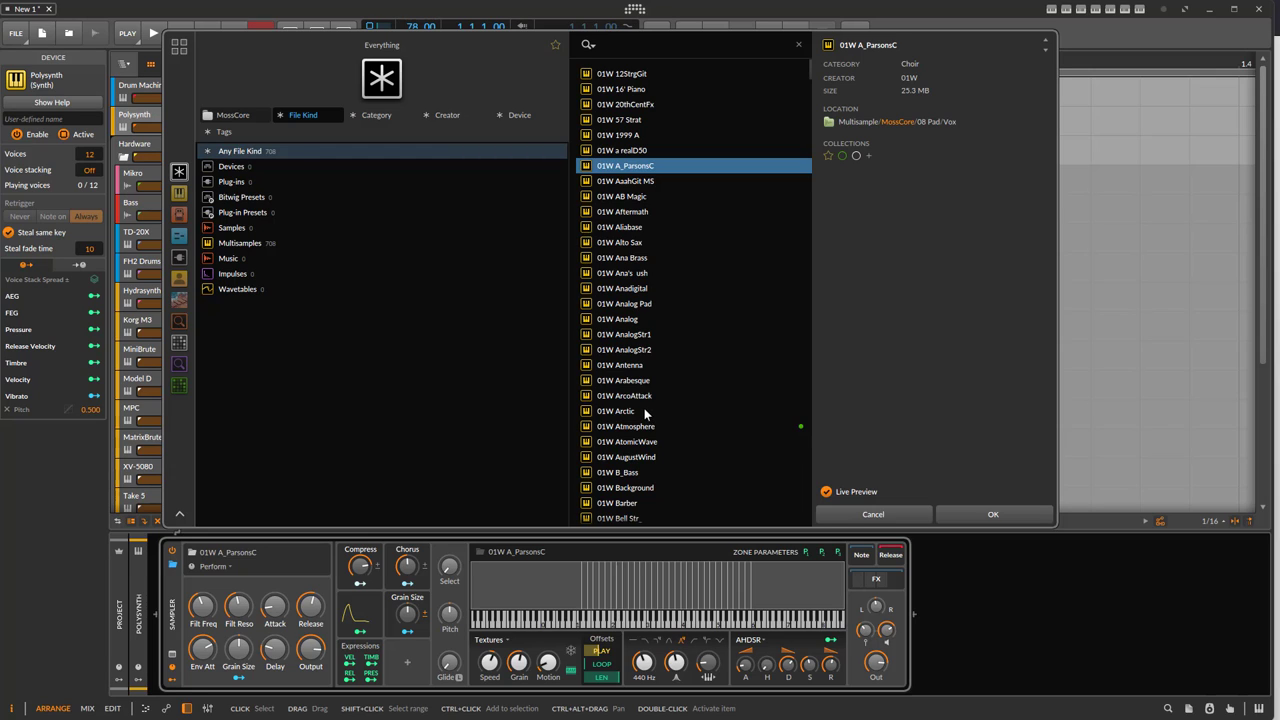
left_click(466, 80)
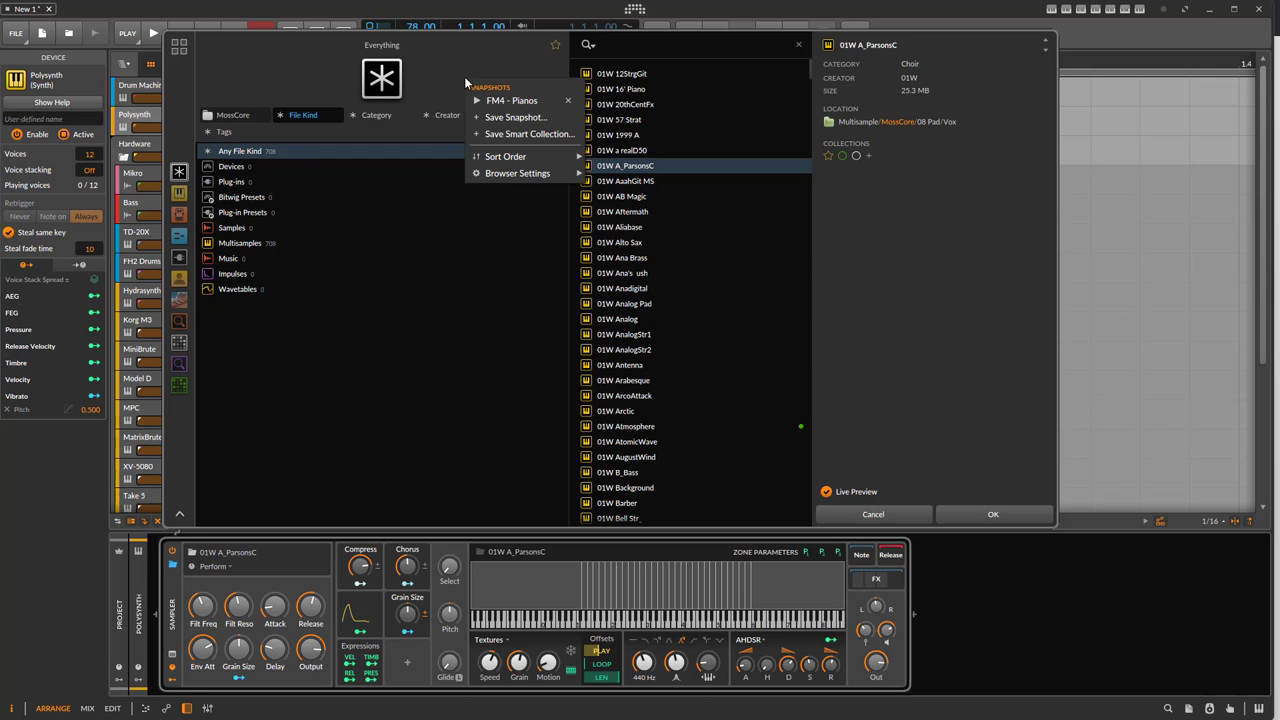
left_click(542, 102)
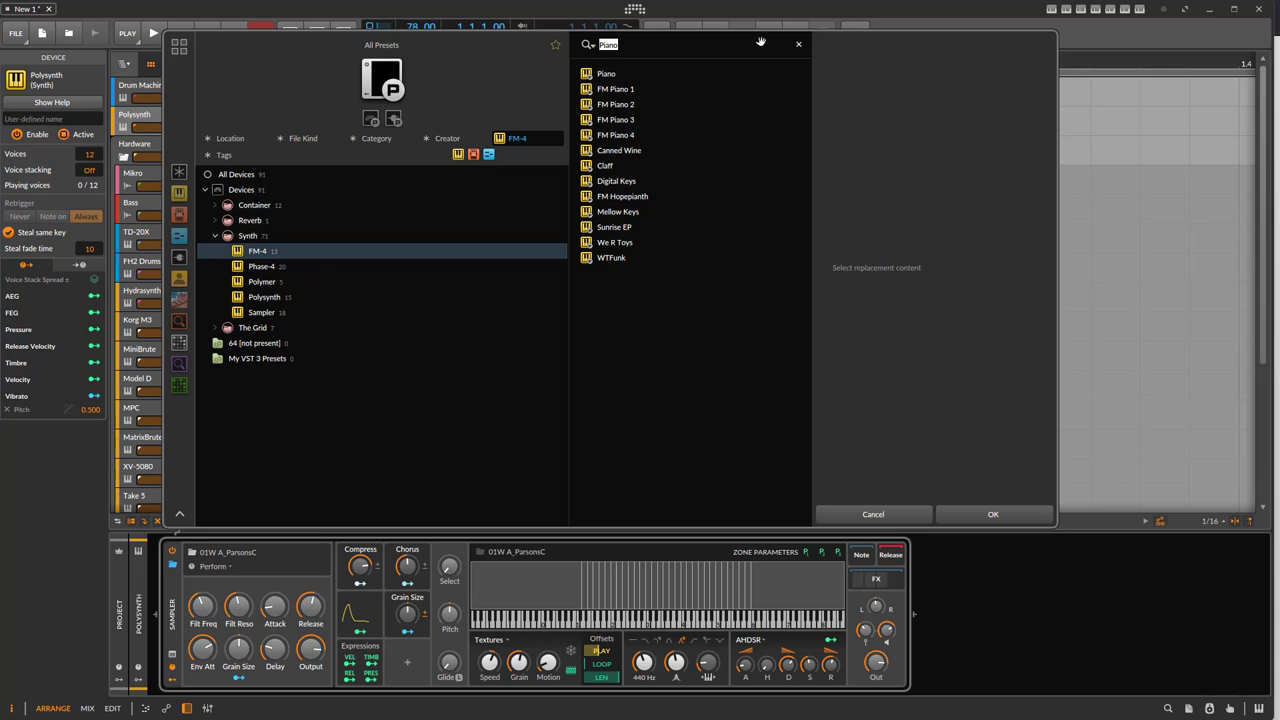
- Switch back to Everything, replace the search term with "FX Pad" and filter the FM-4 presets by the Pad category
left_click(179, 172)
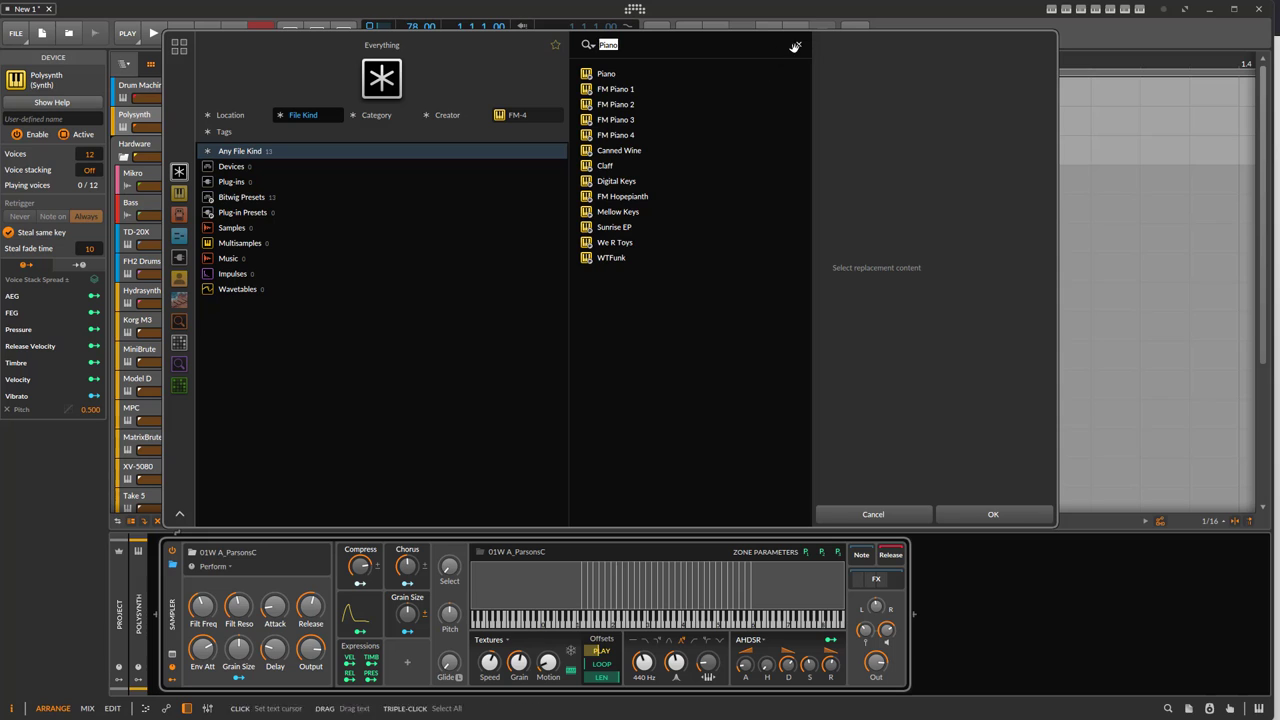
key("BackSpace")
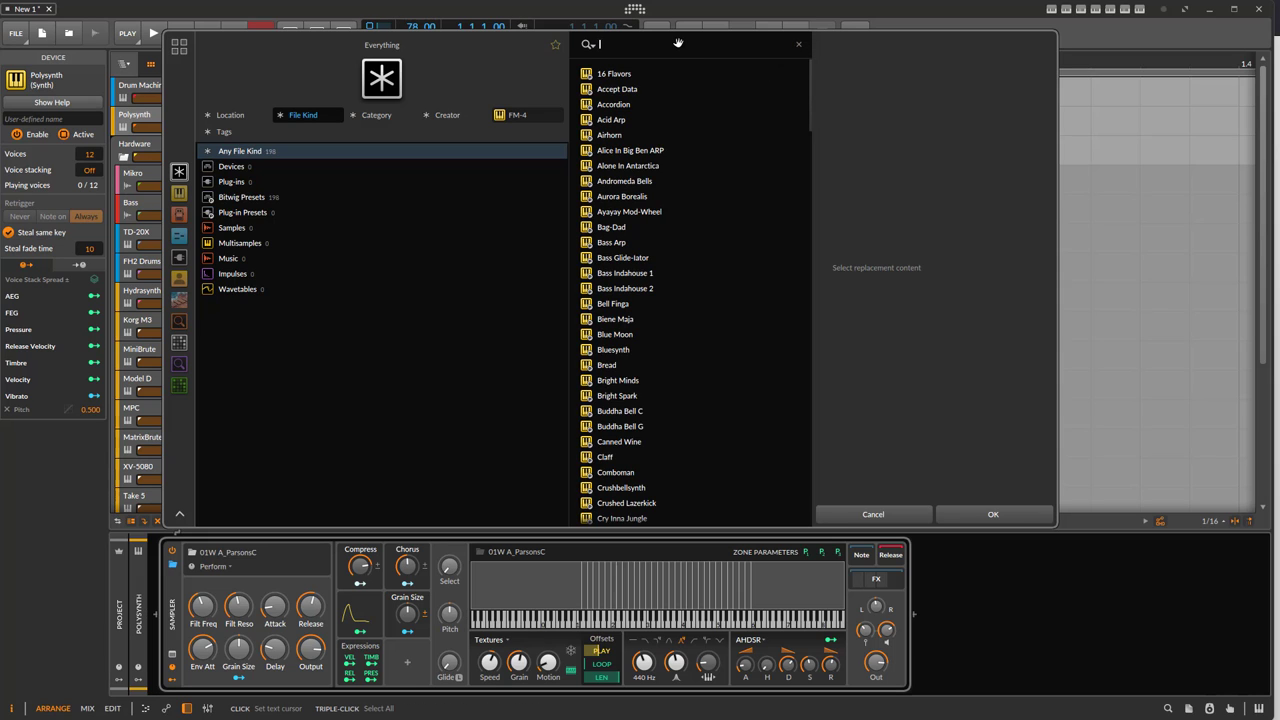
type("FX Pad")
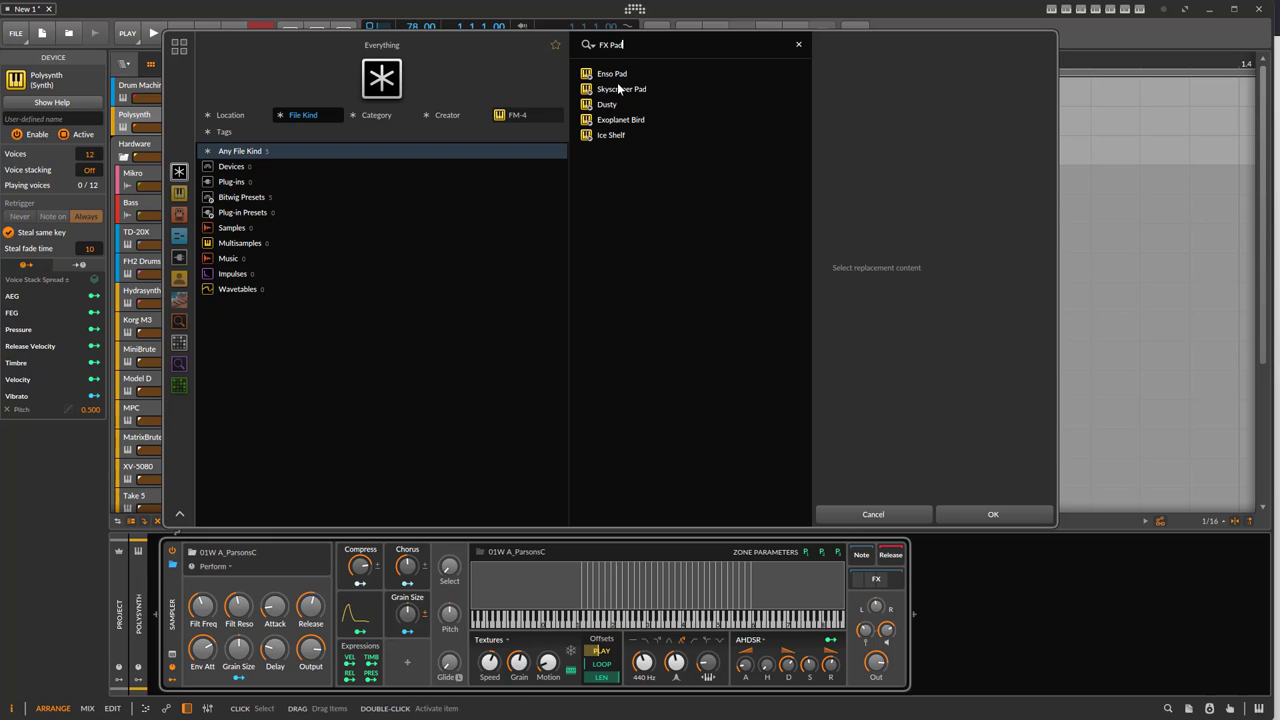
left_click(362, 118)
left_click(232, 166)
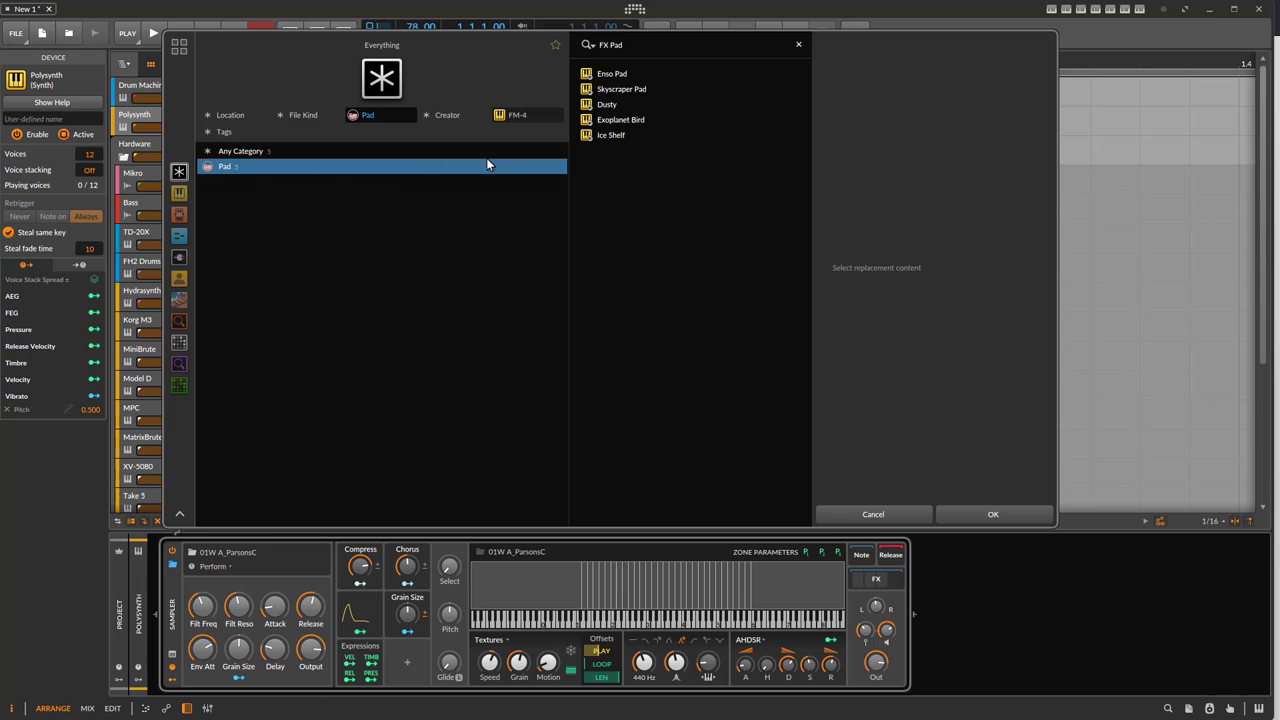
- Save the current browser state as a snapshot named "FX Pad" and check it in the snapshot list
right_click(475, 82)
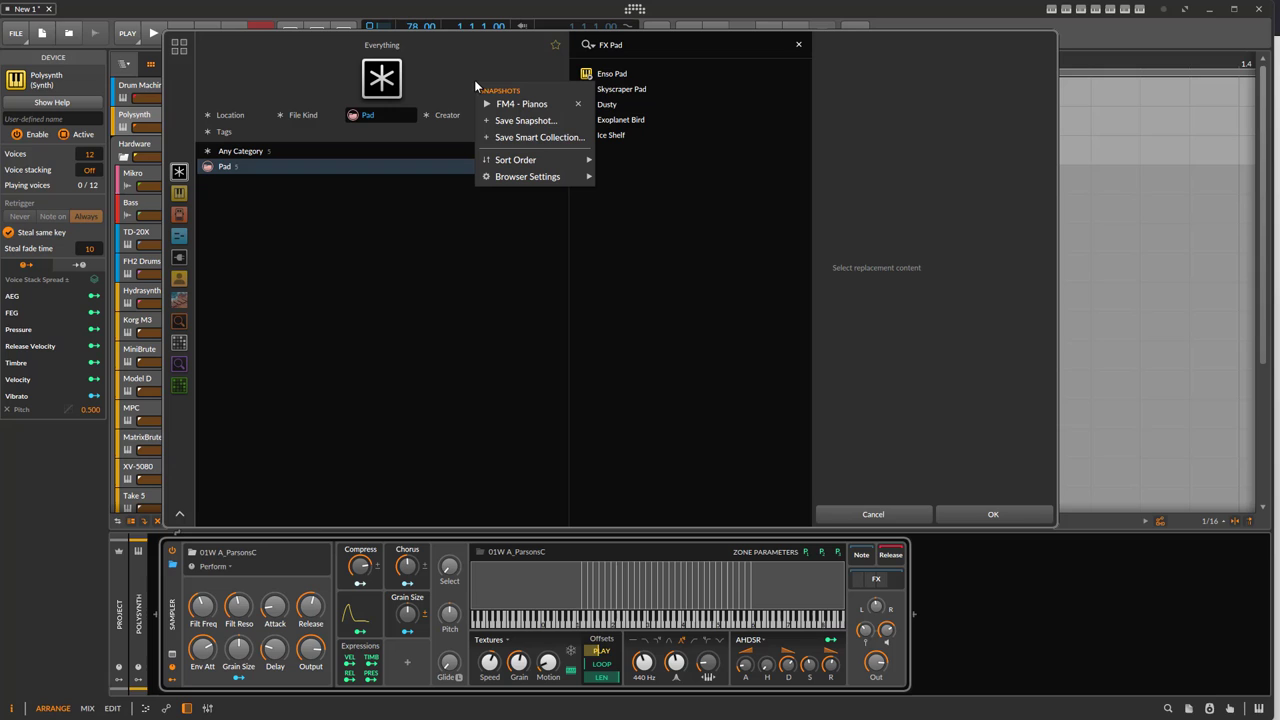
left_click(537, 121)
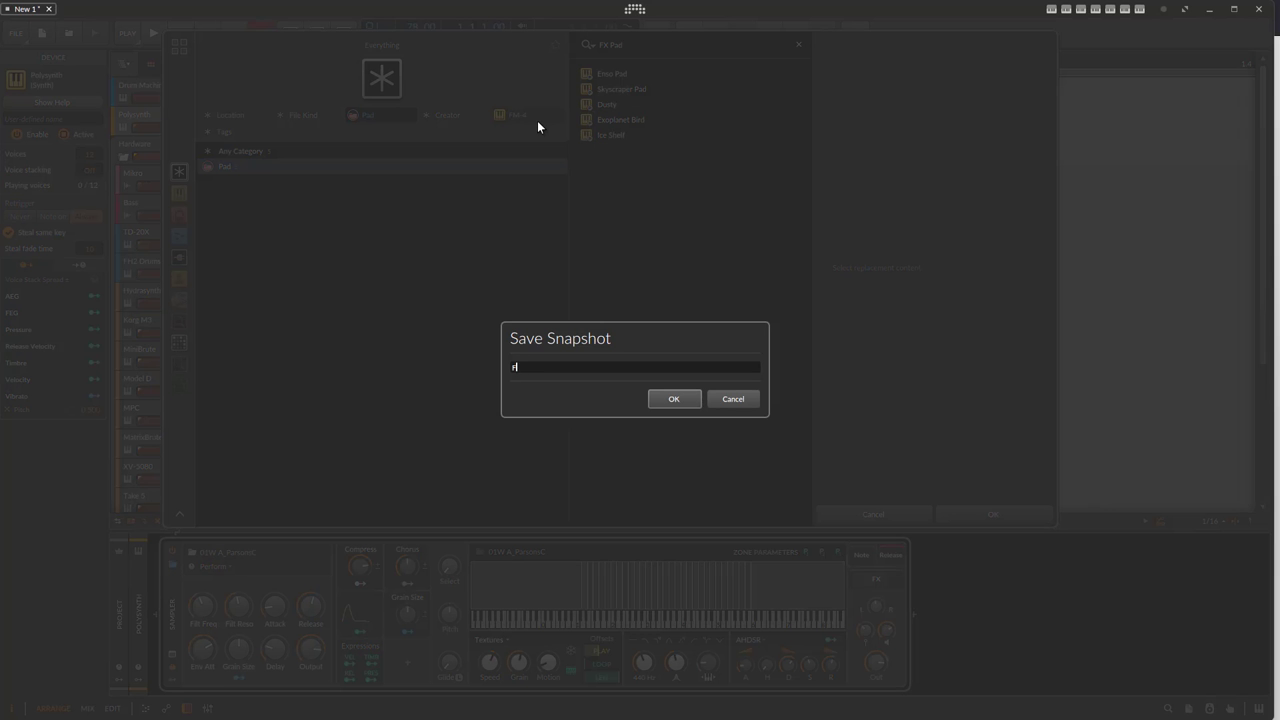
type("FX Pad")
key("Return")
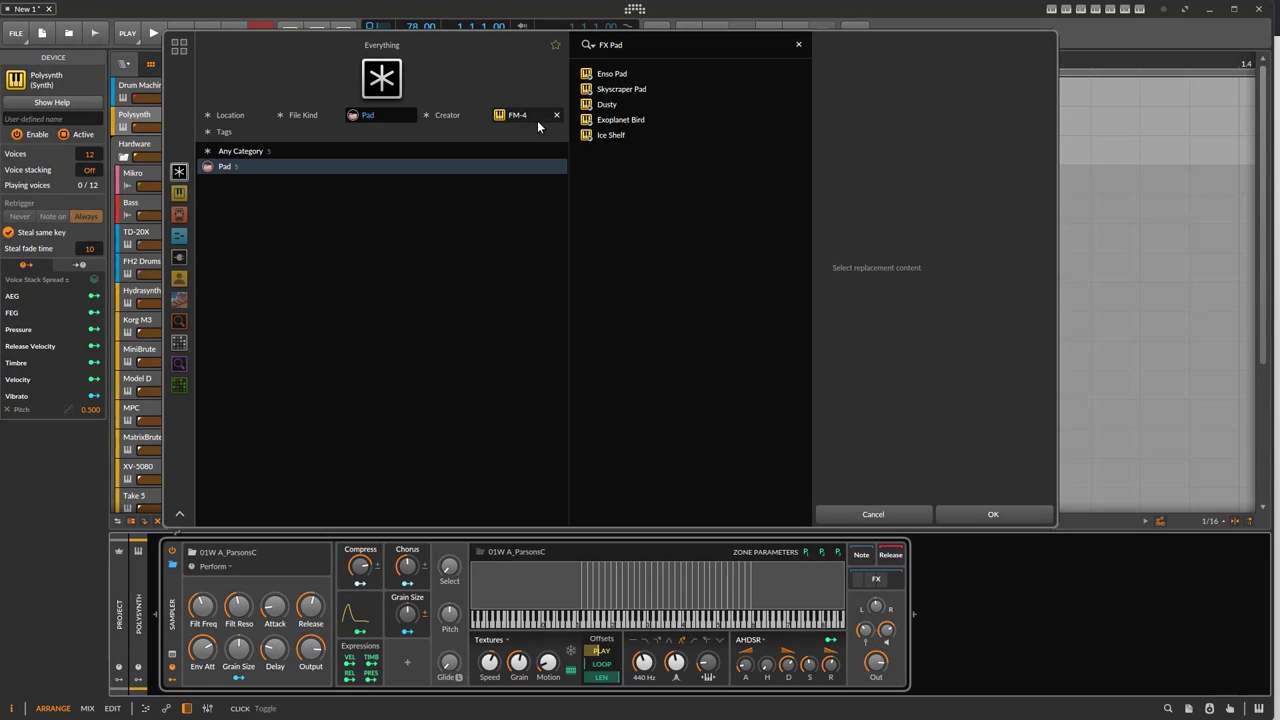
right_click(482, 82)
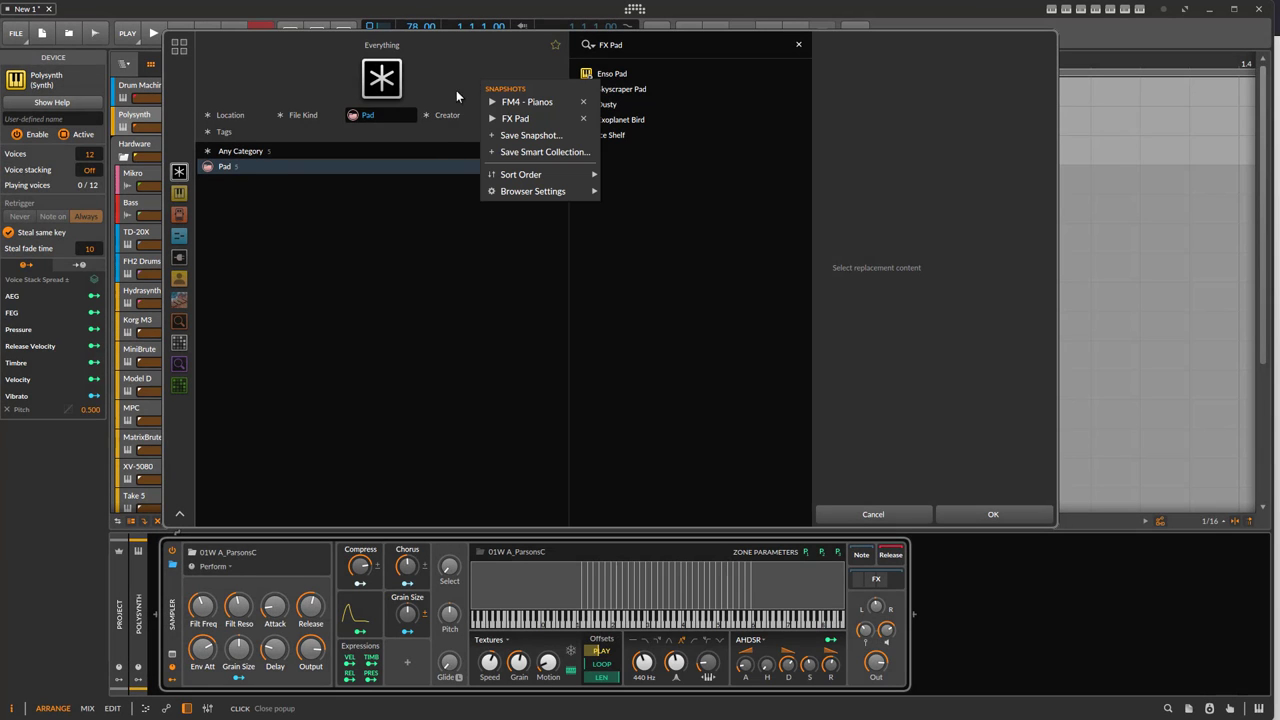
- Recall the FM4 - Pianos snapshot, go back to the FX Pad snapshot and check the snapshot list again
left_click(544, 105)
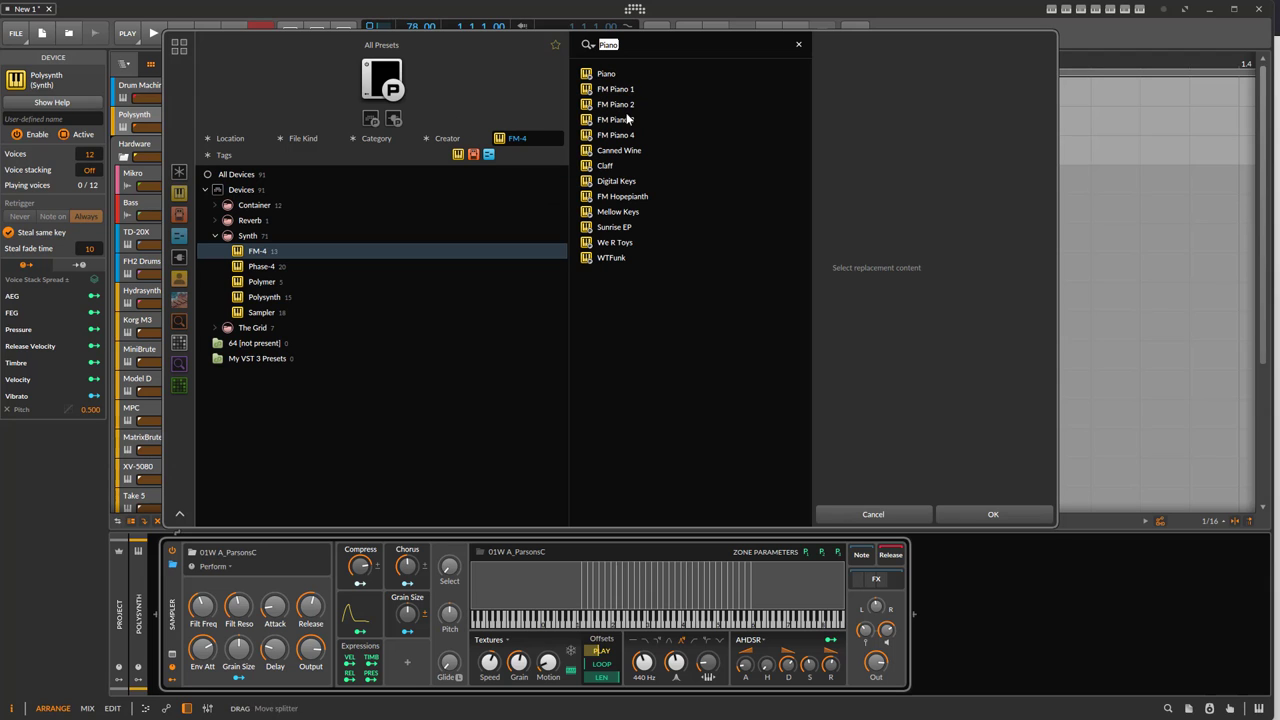
right_click(481, 88)
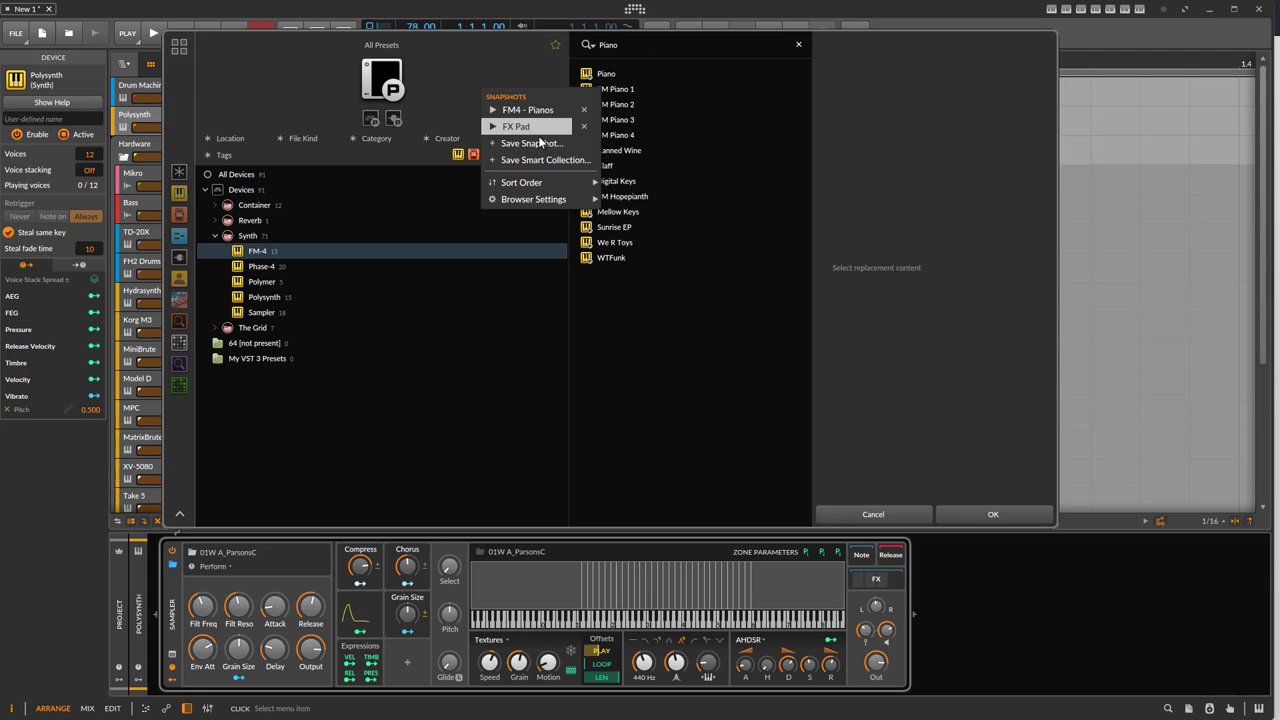
left_click(539, 126)
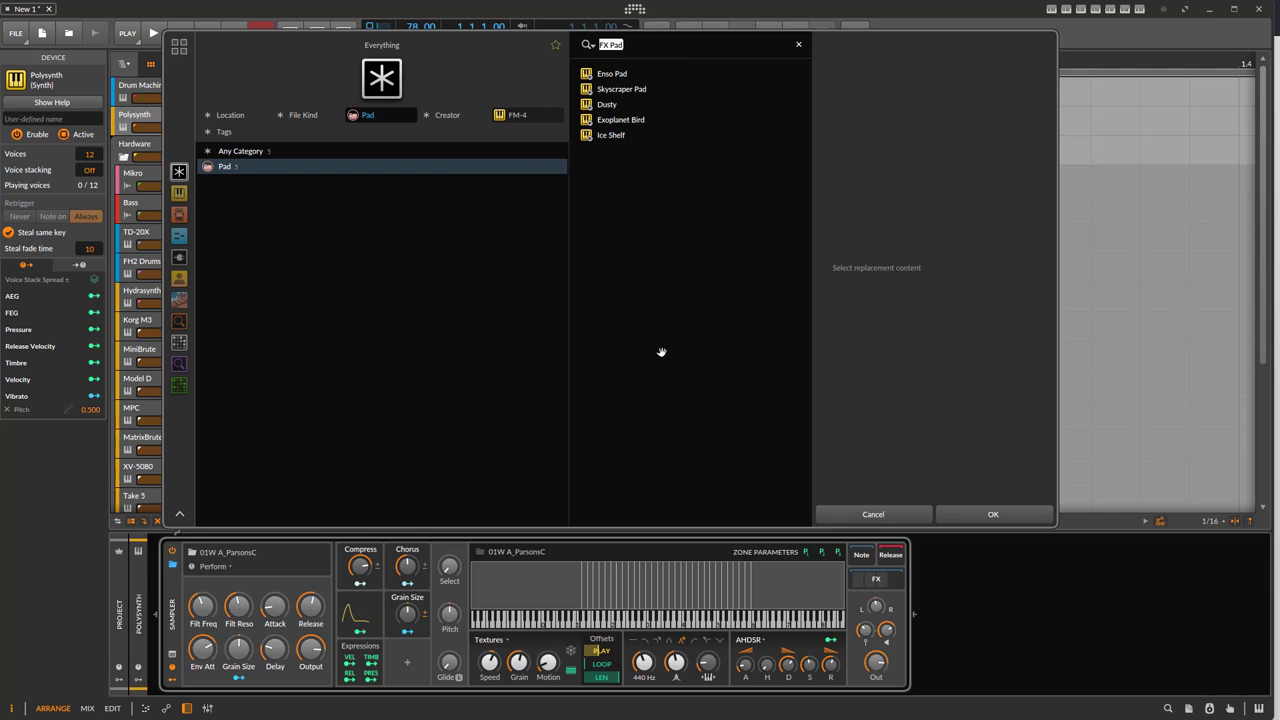
left_click(475, 86)
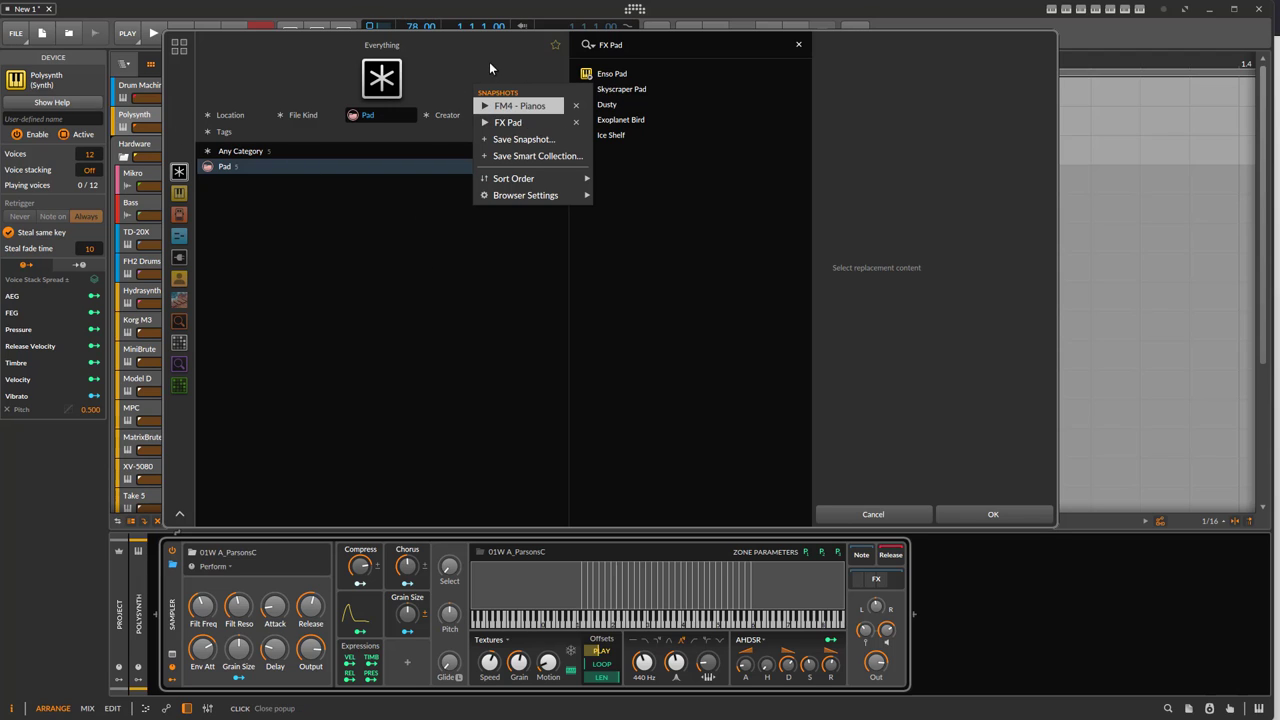
left_click(520, 105)
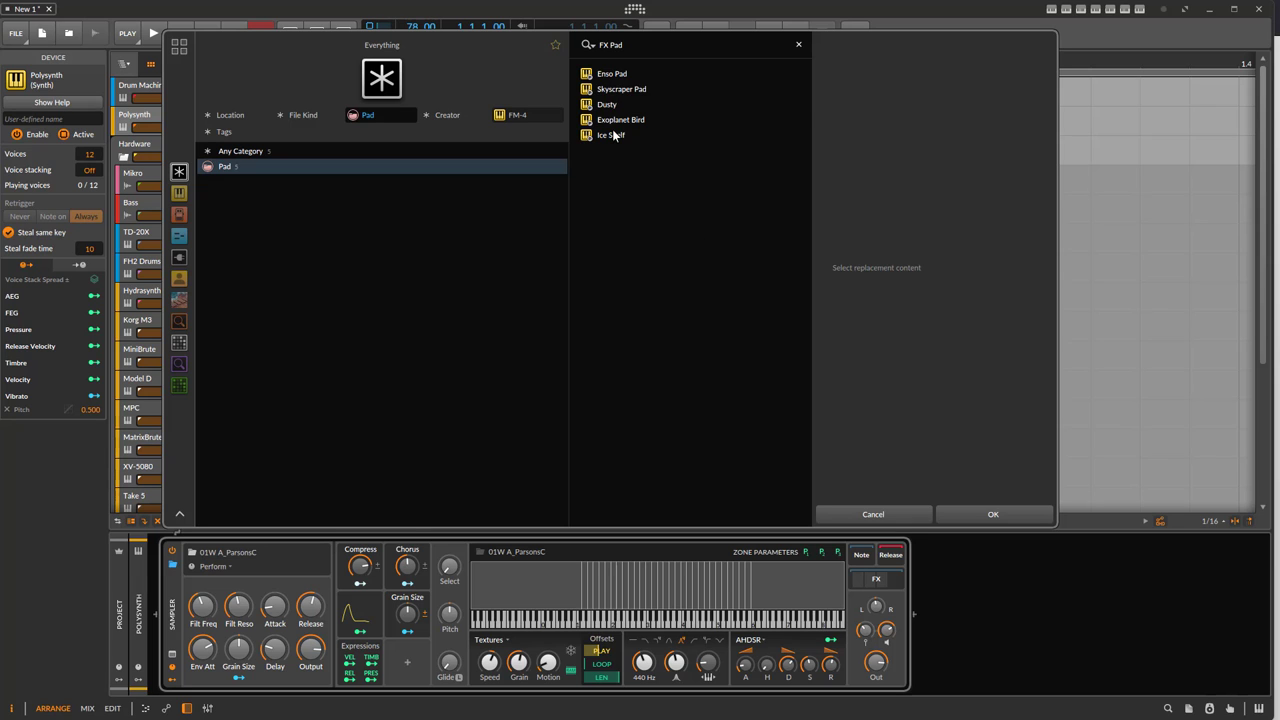
- Step through the FX Pad results with live preview, ending on the Skyscraper Pad preset
key("Down")
key("Down")
key("Down")
key("Down")
key("Up")
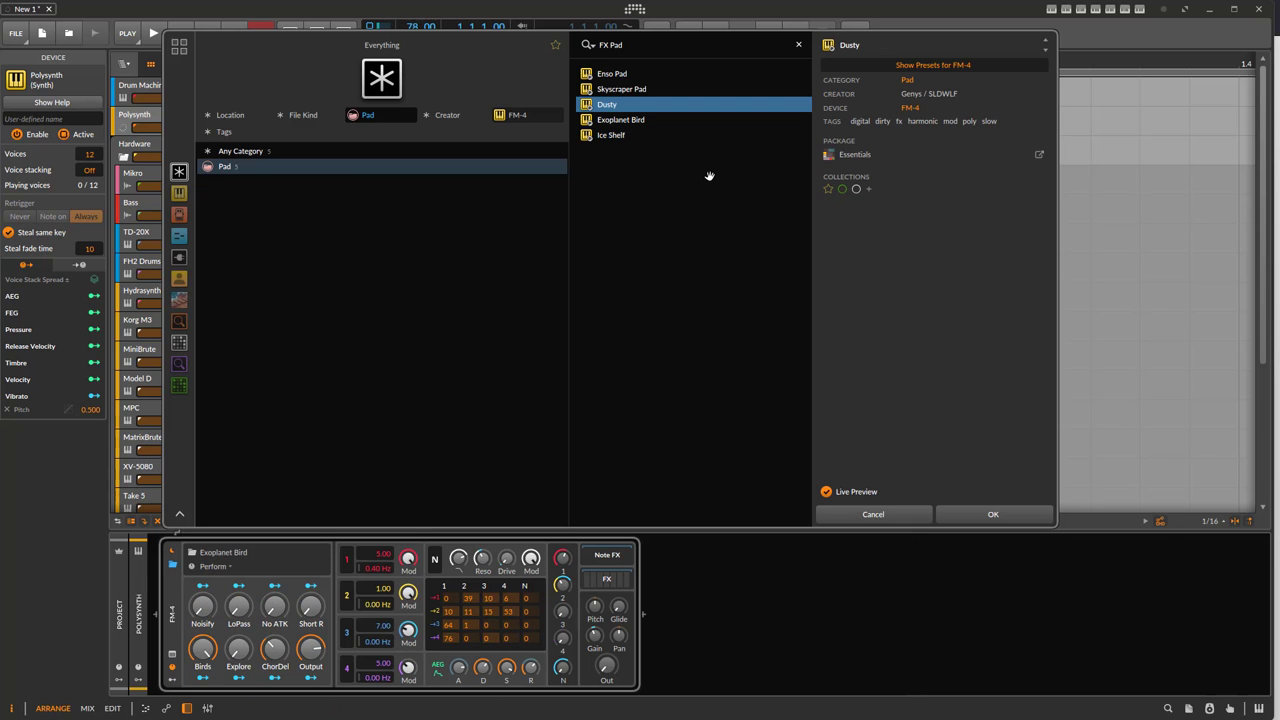
key("Up")
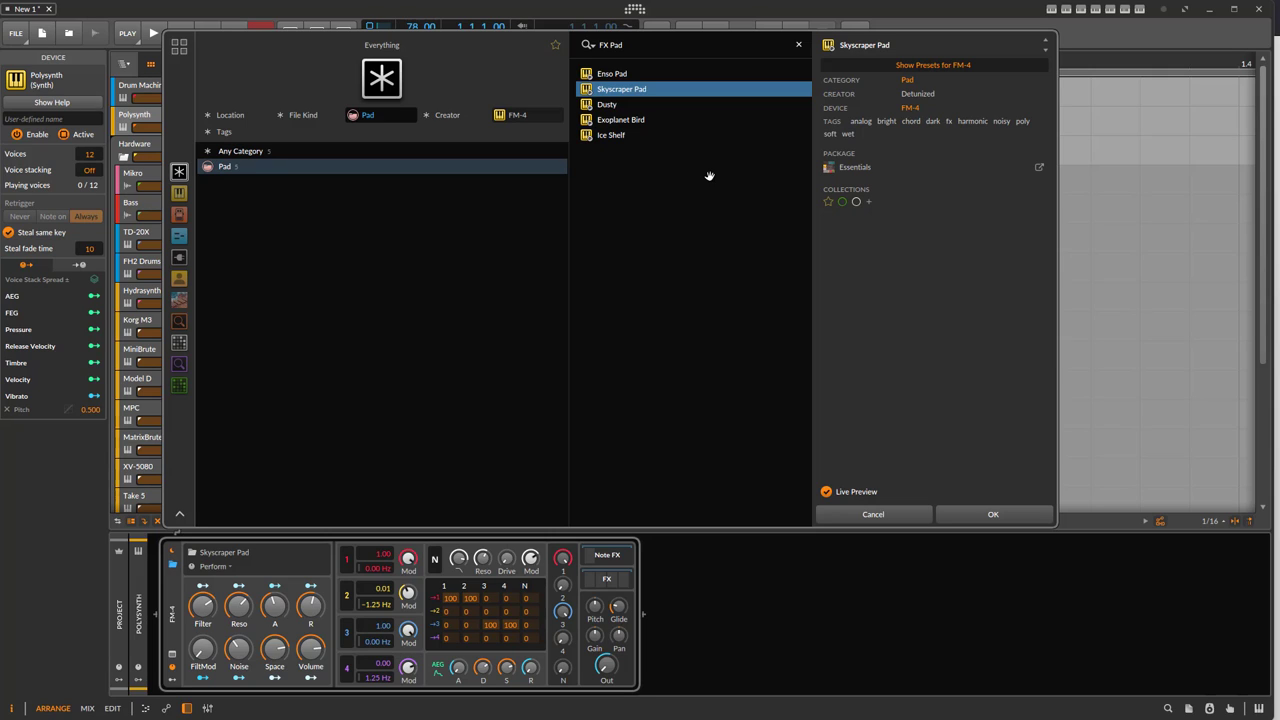
- Go back and forth through the Location, File Kind, Category and Creator filters, ending on Location
left_click(234, 112)
key("Right")
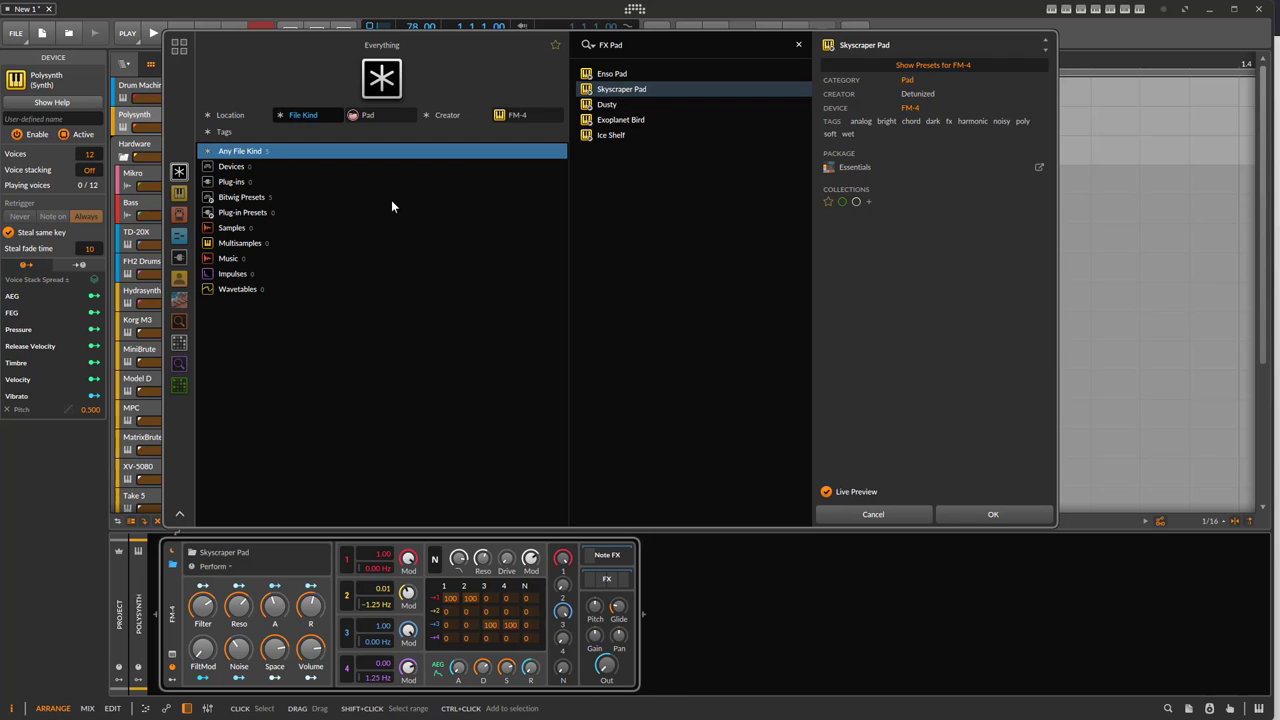
key("Right")
key("Right")
key("Right")
key("Left")
key("Left")
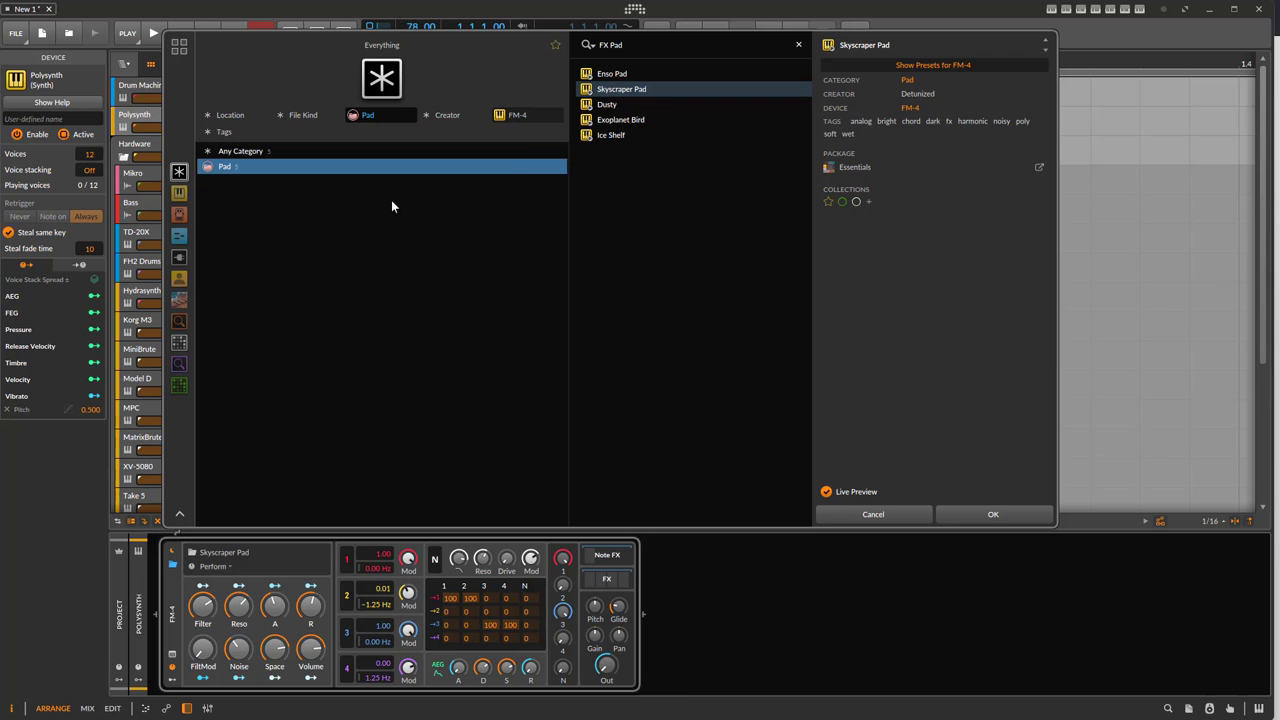
key("Left")
key("Left")
key("Right")
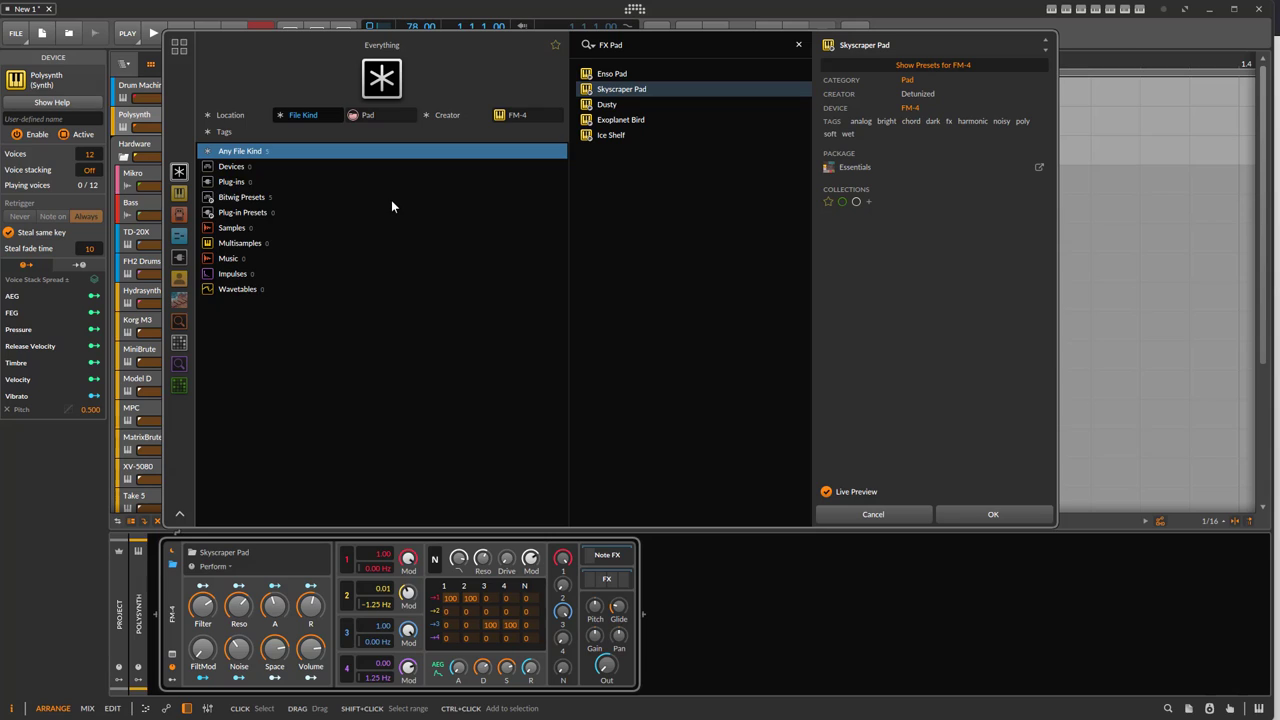
key("Left")
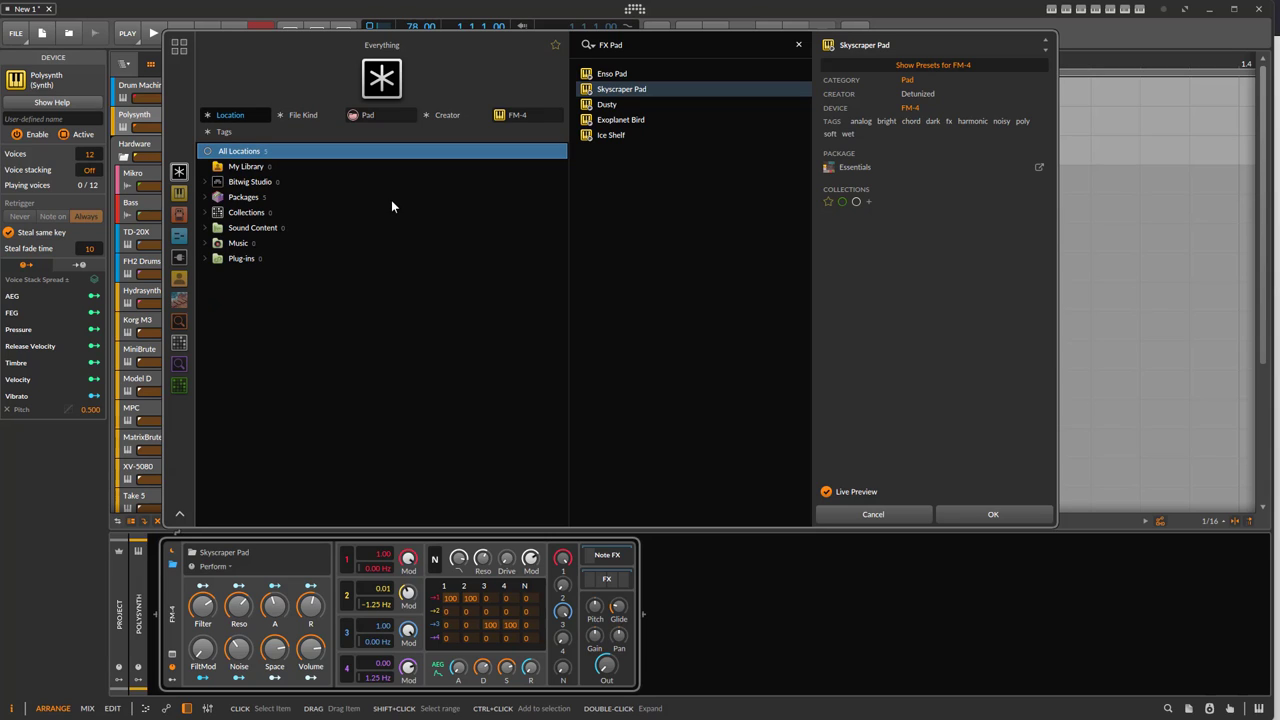
key("Right")
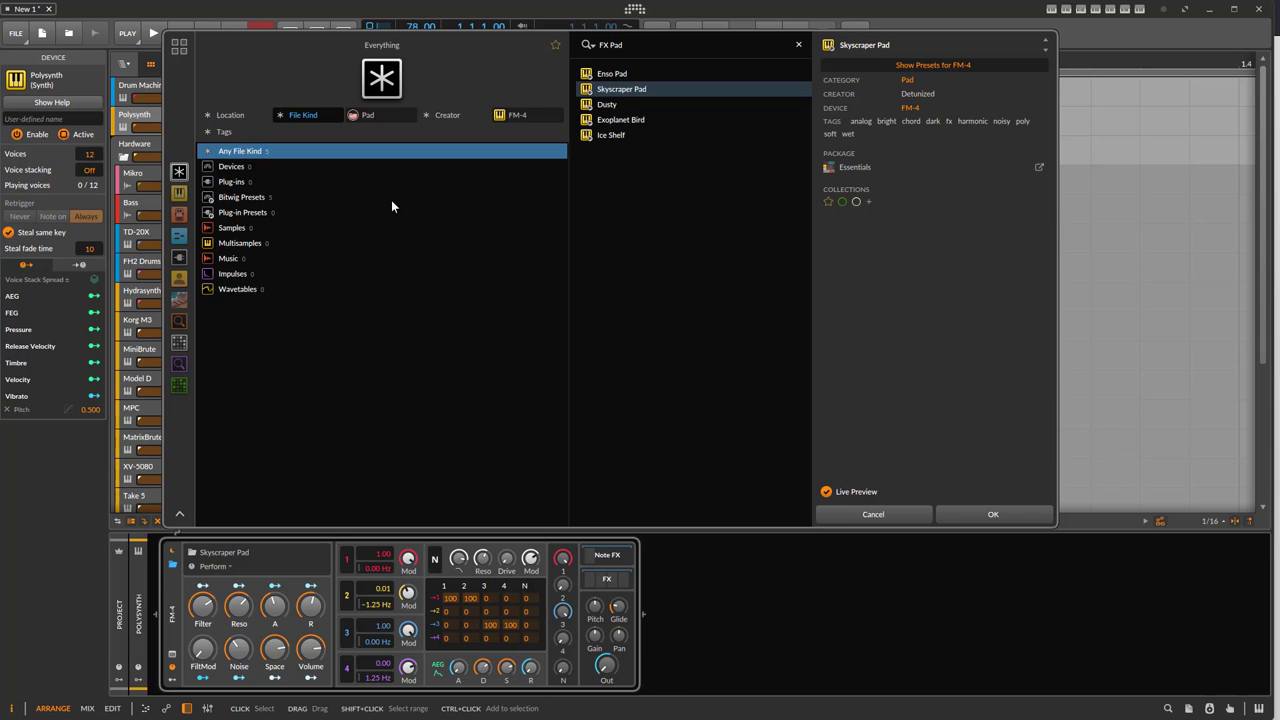
key("Right")
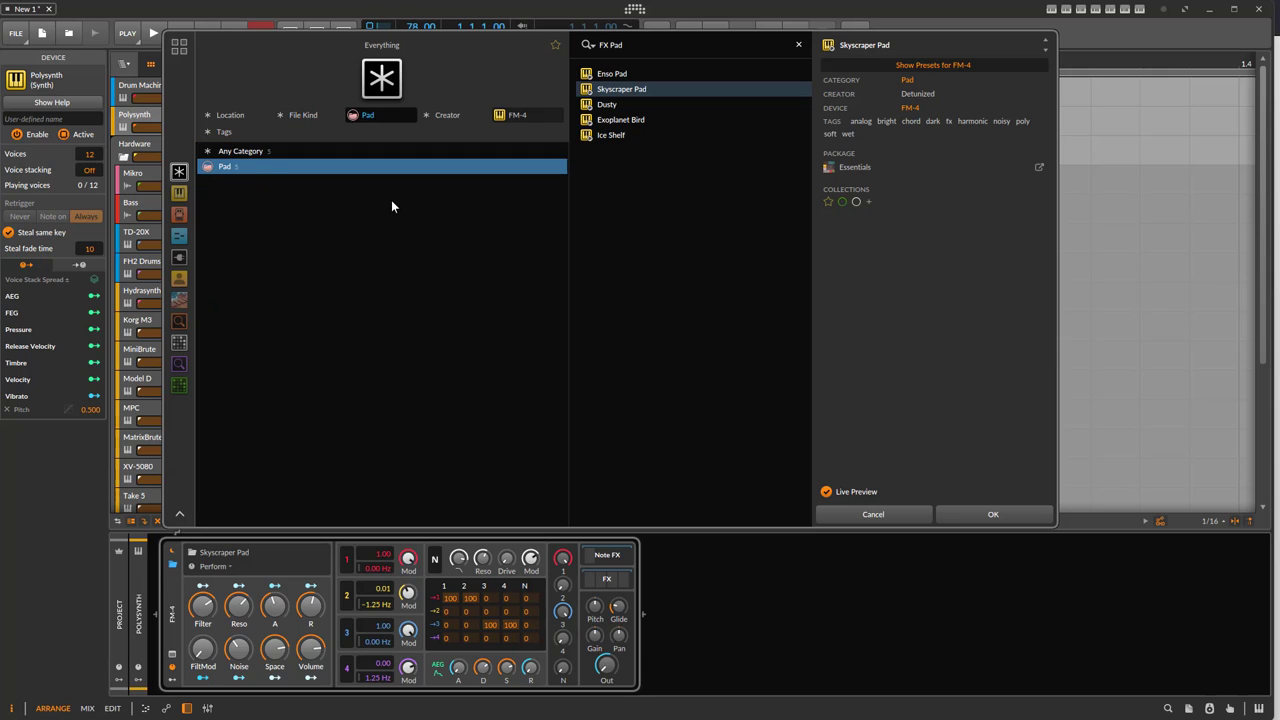
key("Right")
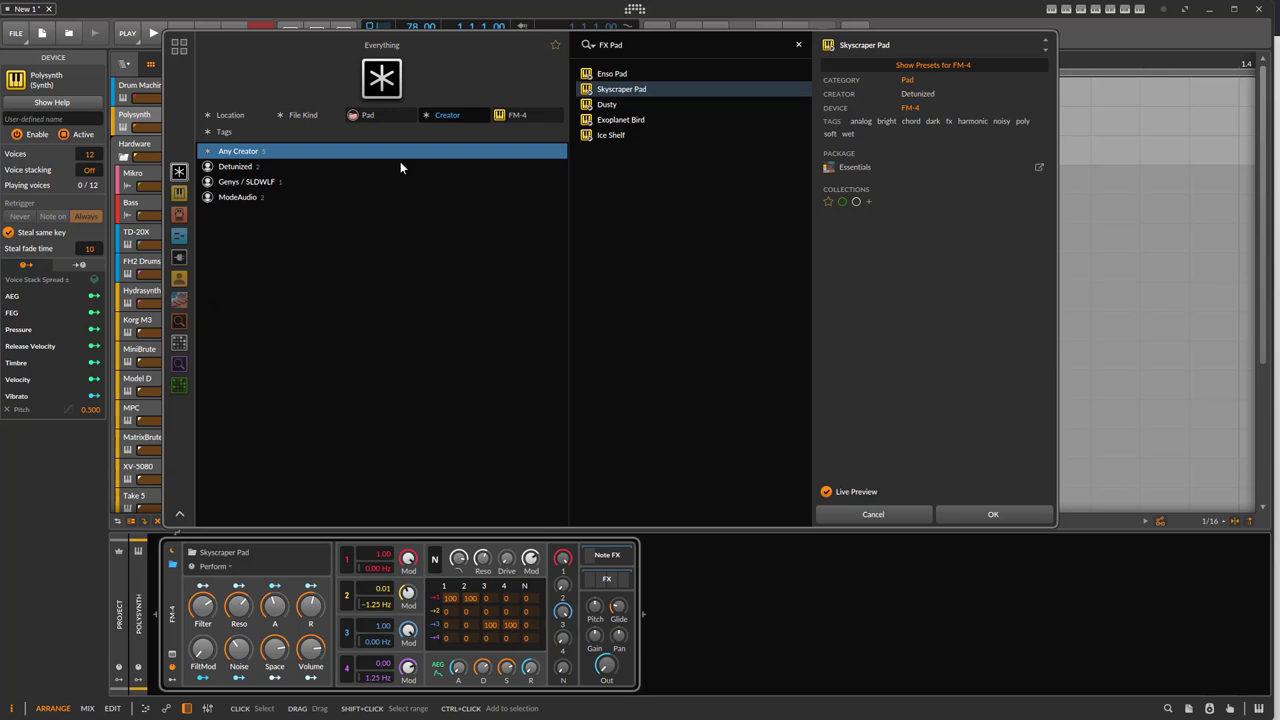
left_click(238, 112)
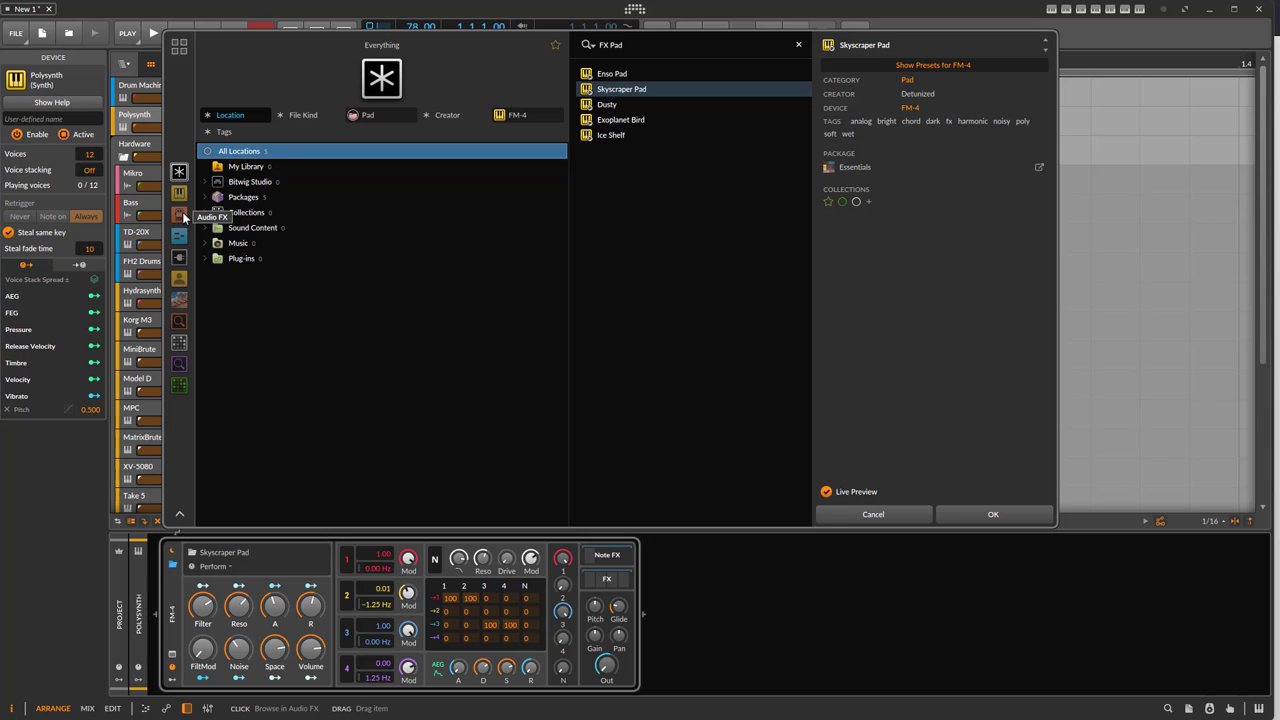
- Cycle through the quick sources from Everything via All Instruments and Plug-ins to the Alchemy Brass smart collection
key("Right")
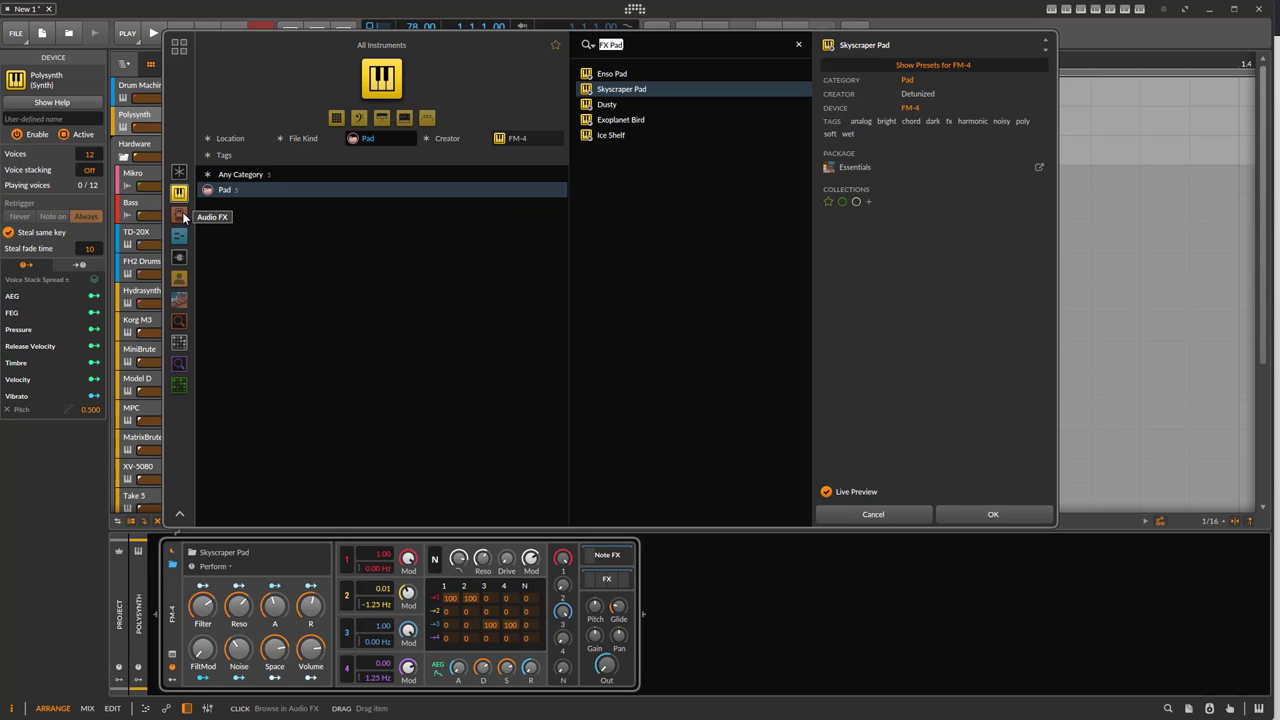
key("Left")
key("Right")
key("Right")
key("Right")
key("Right")
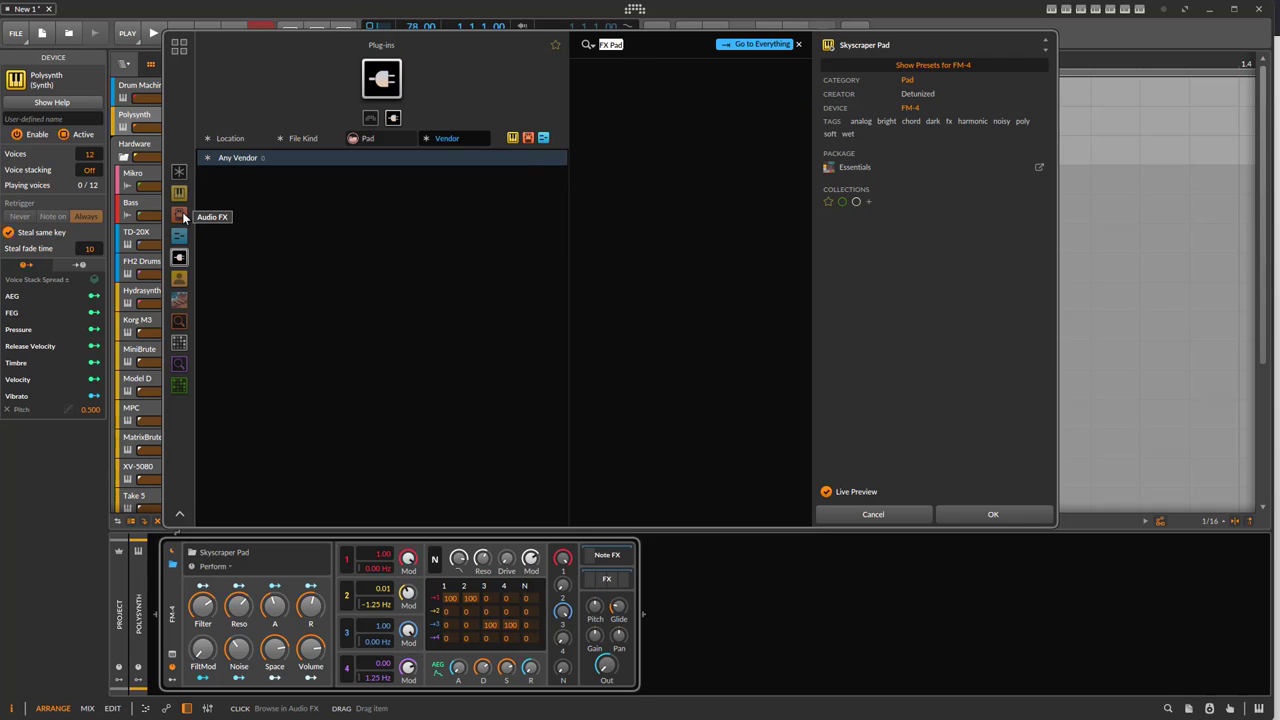
key("Right")
key("Right")
key("Right")
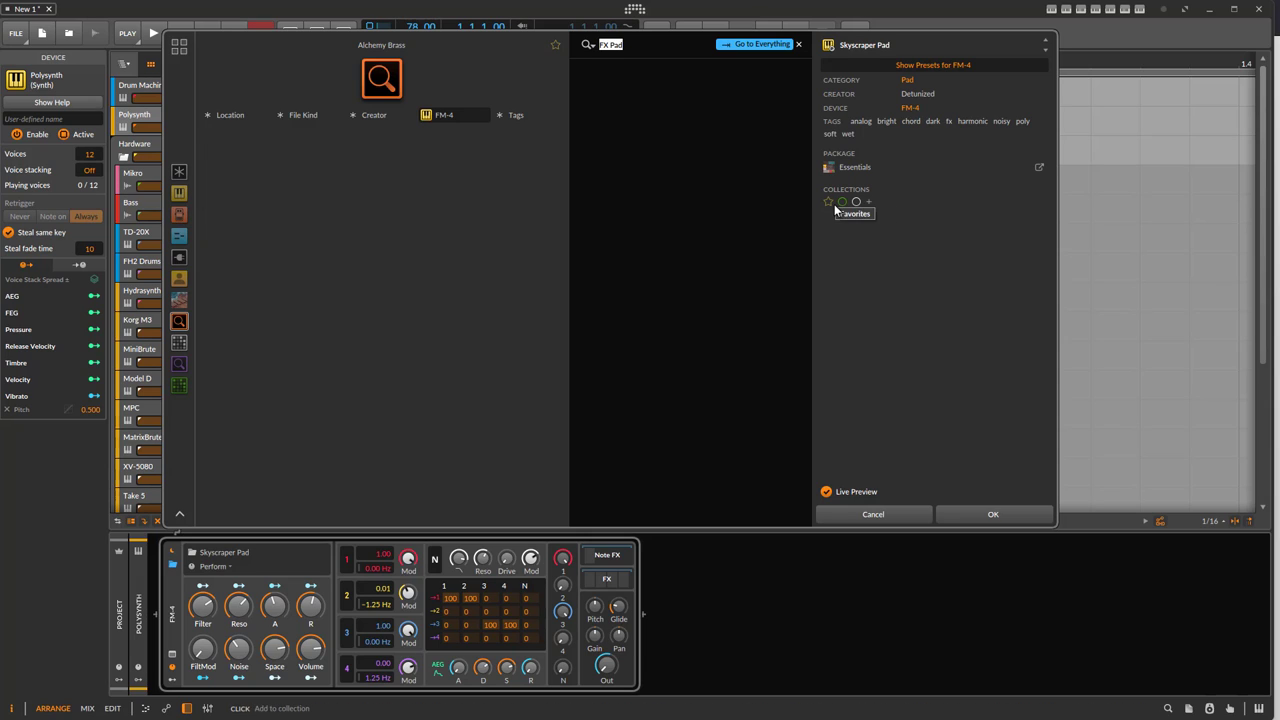
- Clear the FX Pad search term, select the Mikro track and return the browser to Everything
left_click(798, 44)
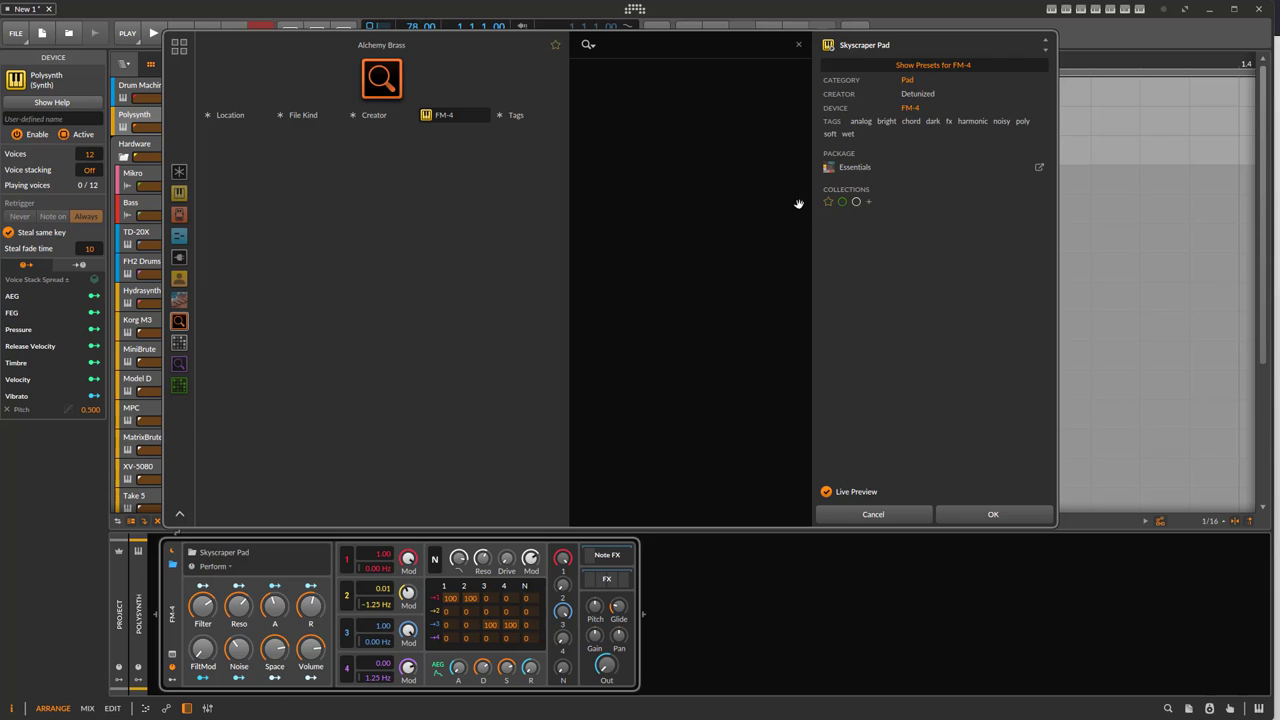
left_click(140, 173)
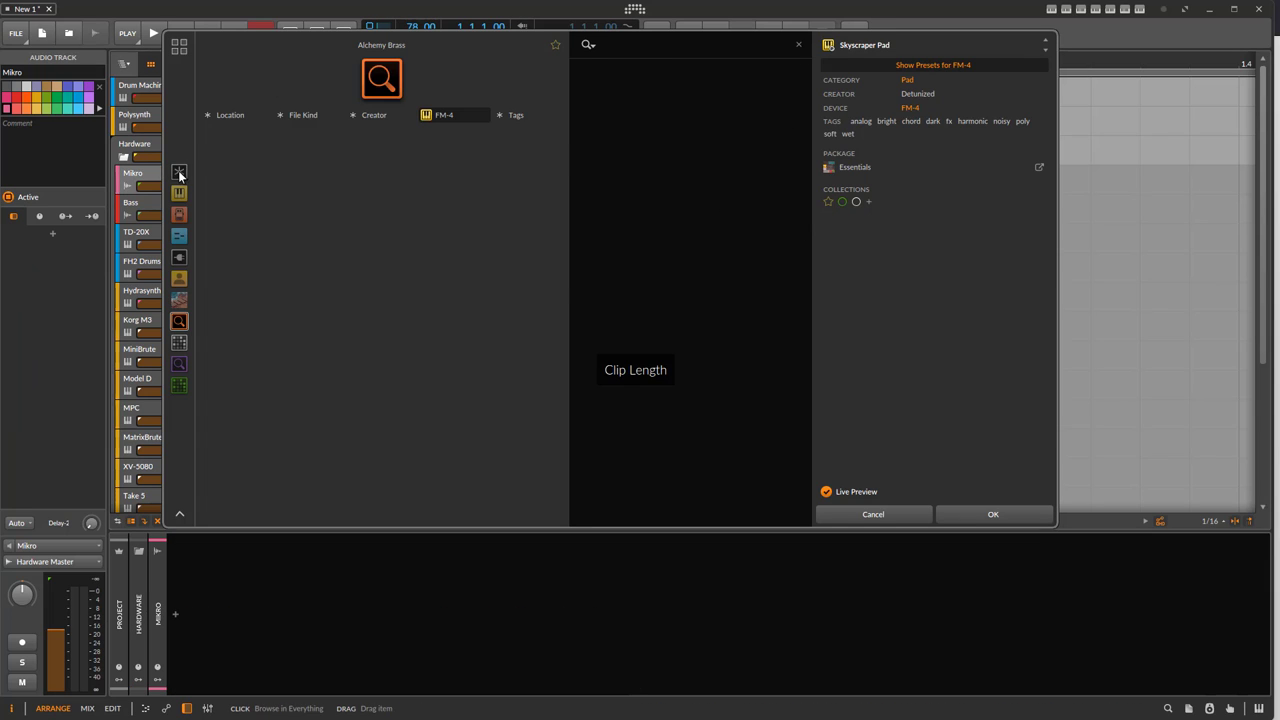
left_click(178, 171)
- Add the presets Dusty, Lighthouse, Sinking Strings and Stargaze to the Favorites collection
left_click(627, 119)
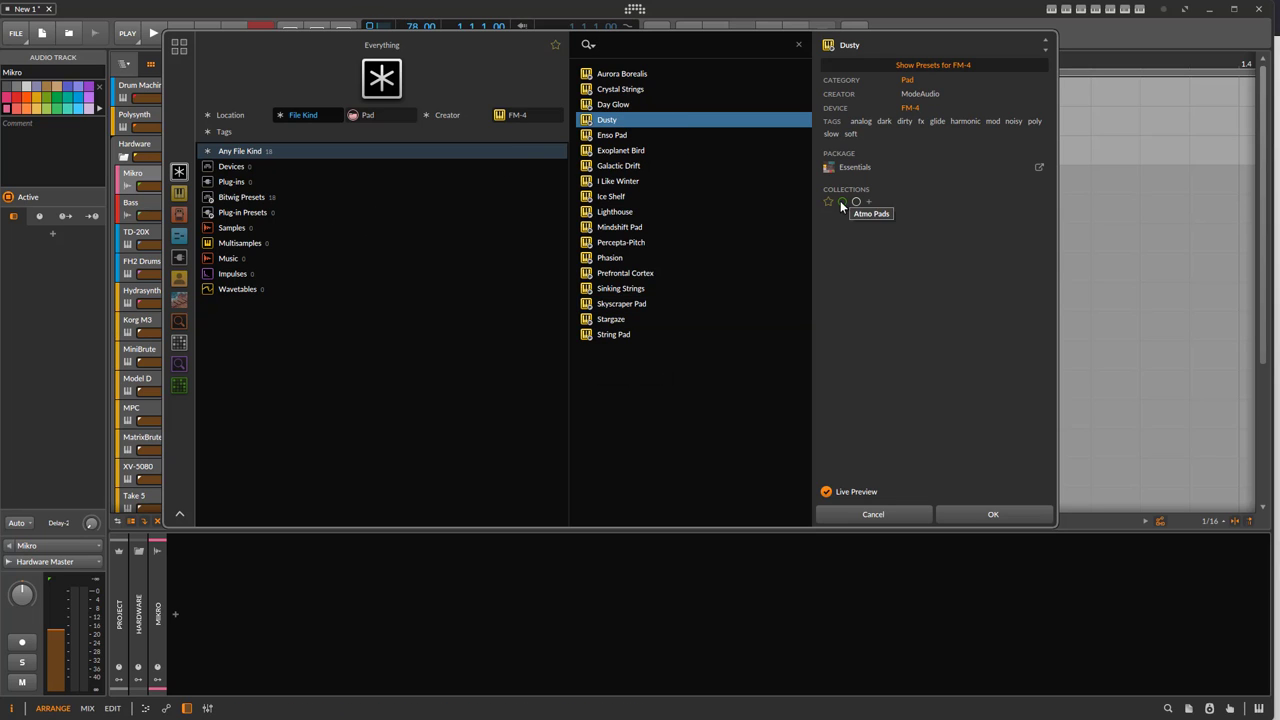
right_click(655, 118)
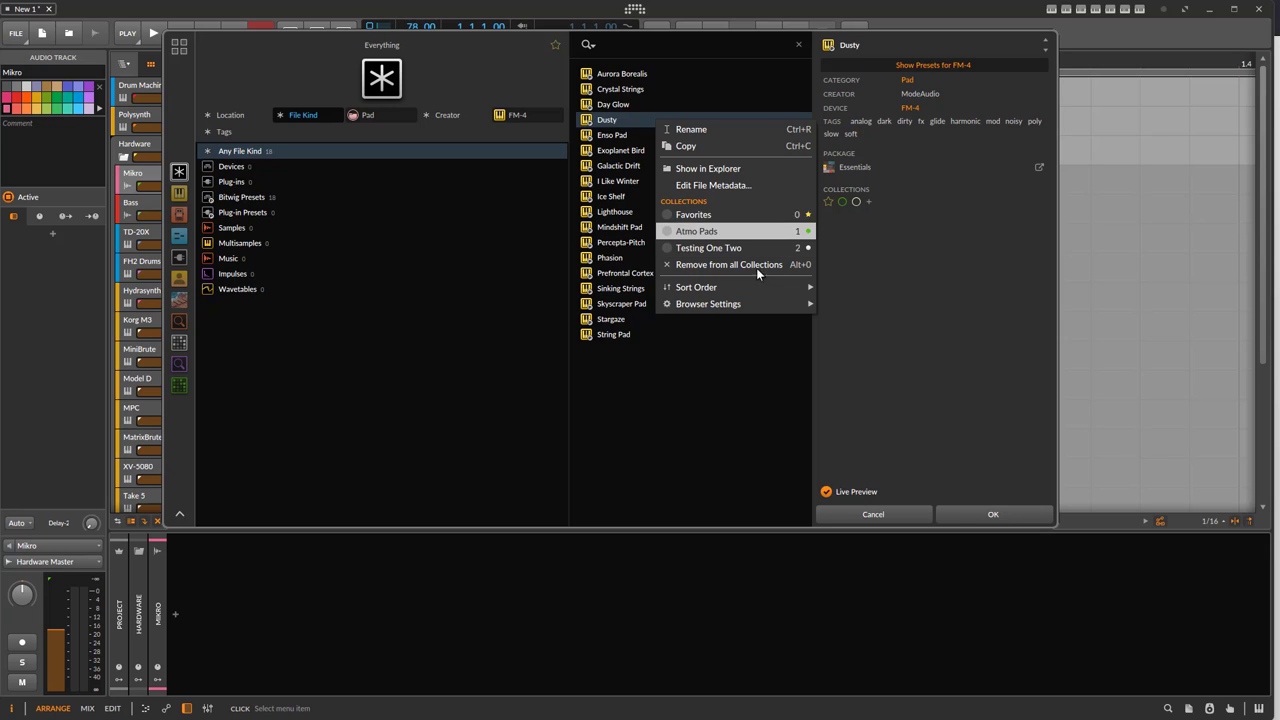
left_click(860, 263)
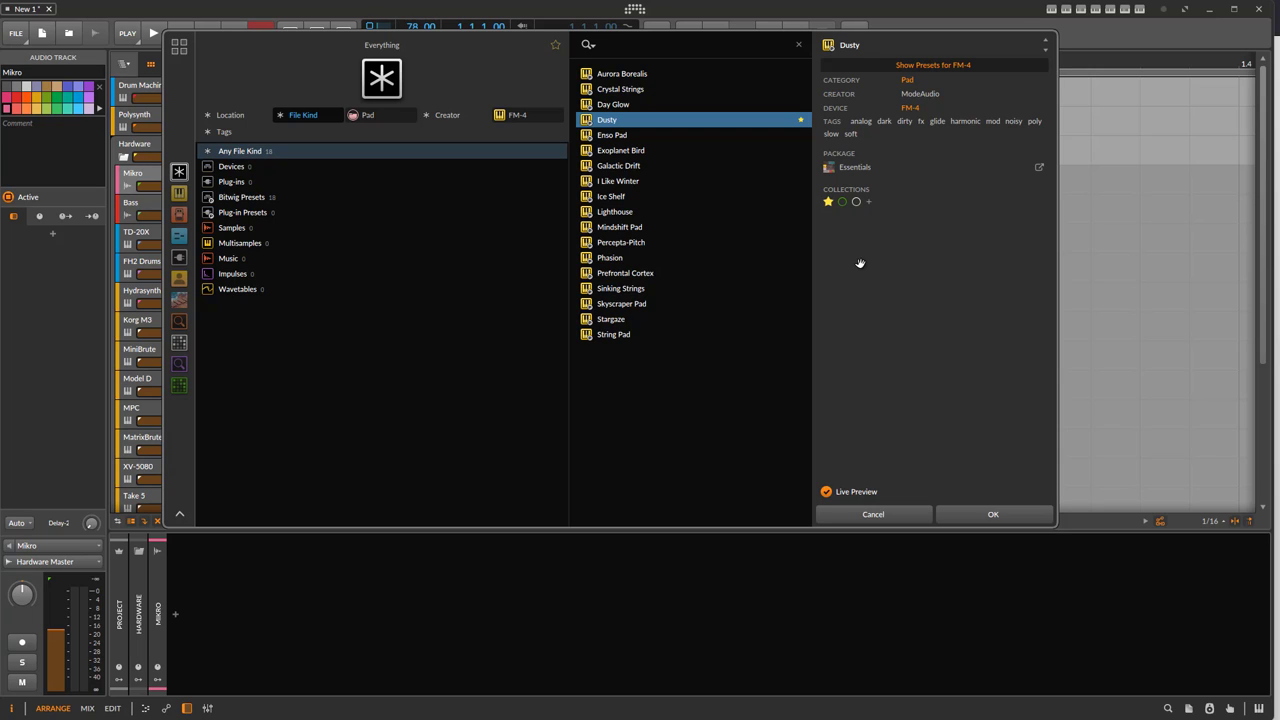
left_click(680, 210)
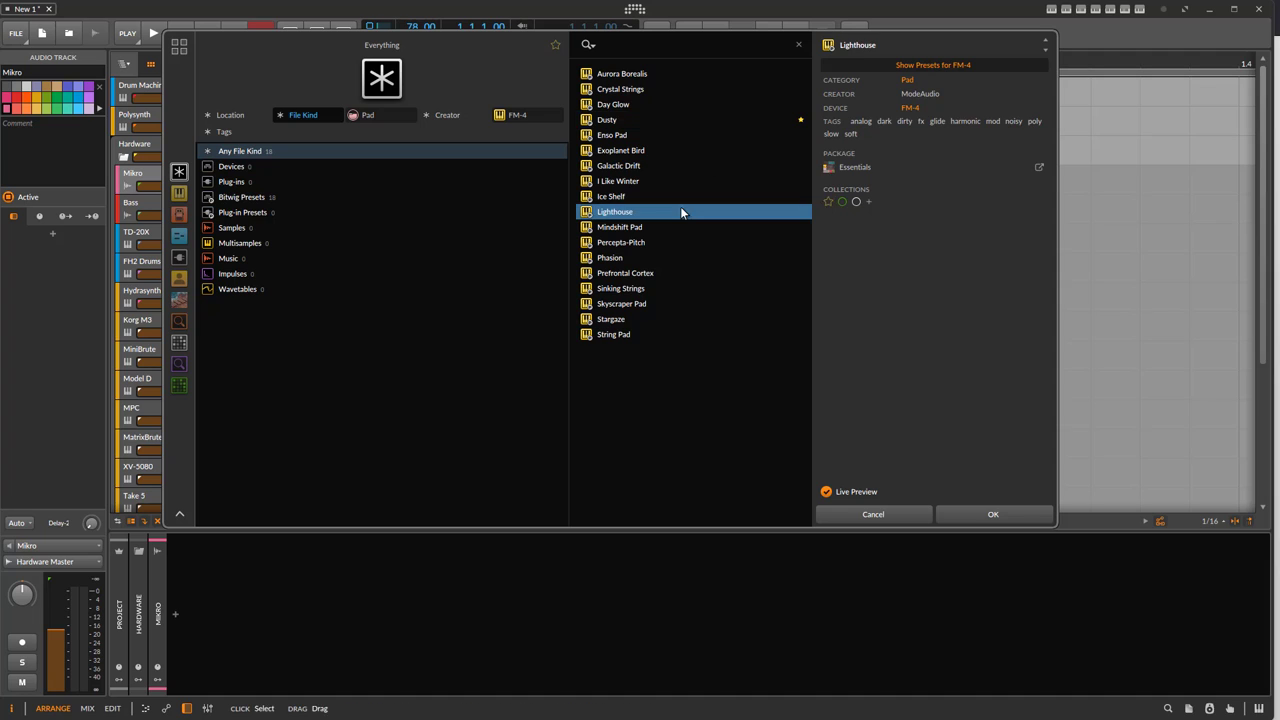
left_click(652, 289)
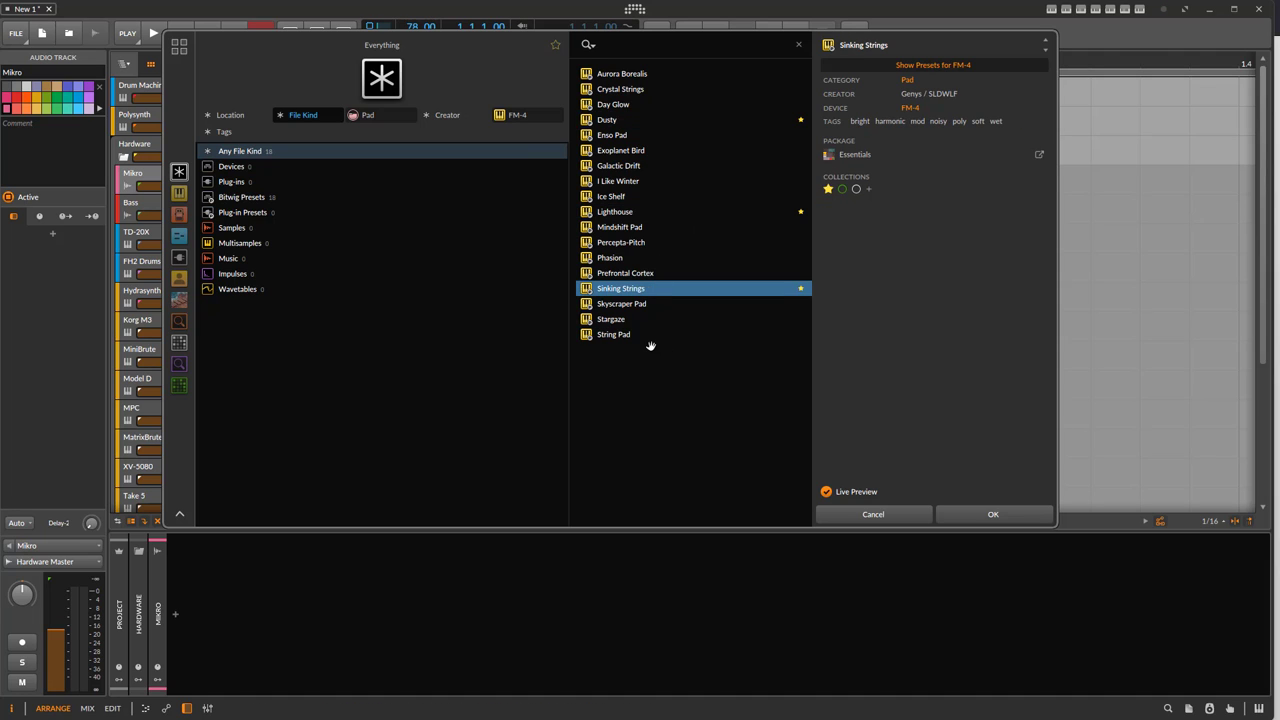
left_click(651, 321)
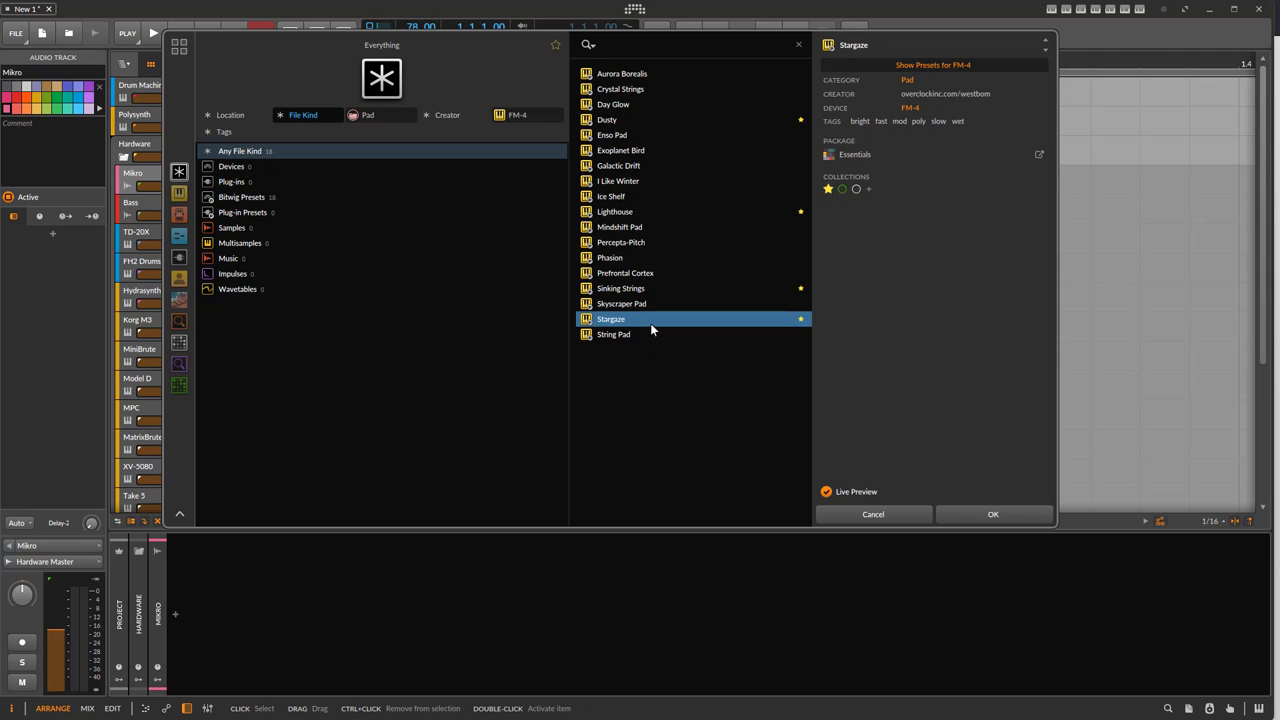
- Add the presets Galactic Drift, Phasion and Percepta-Pitch to the Testing One Two collection
left_click(682, 165)
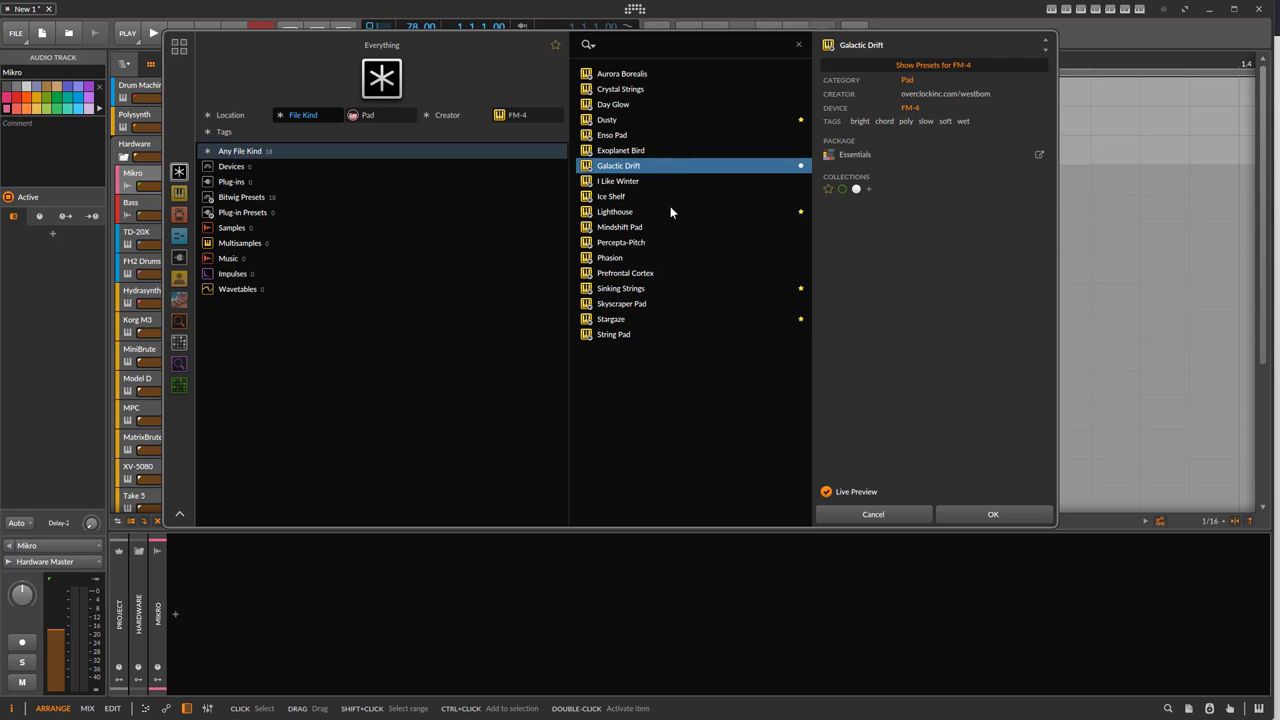
left_click(694, 257)
left_click(685, 242)
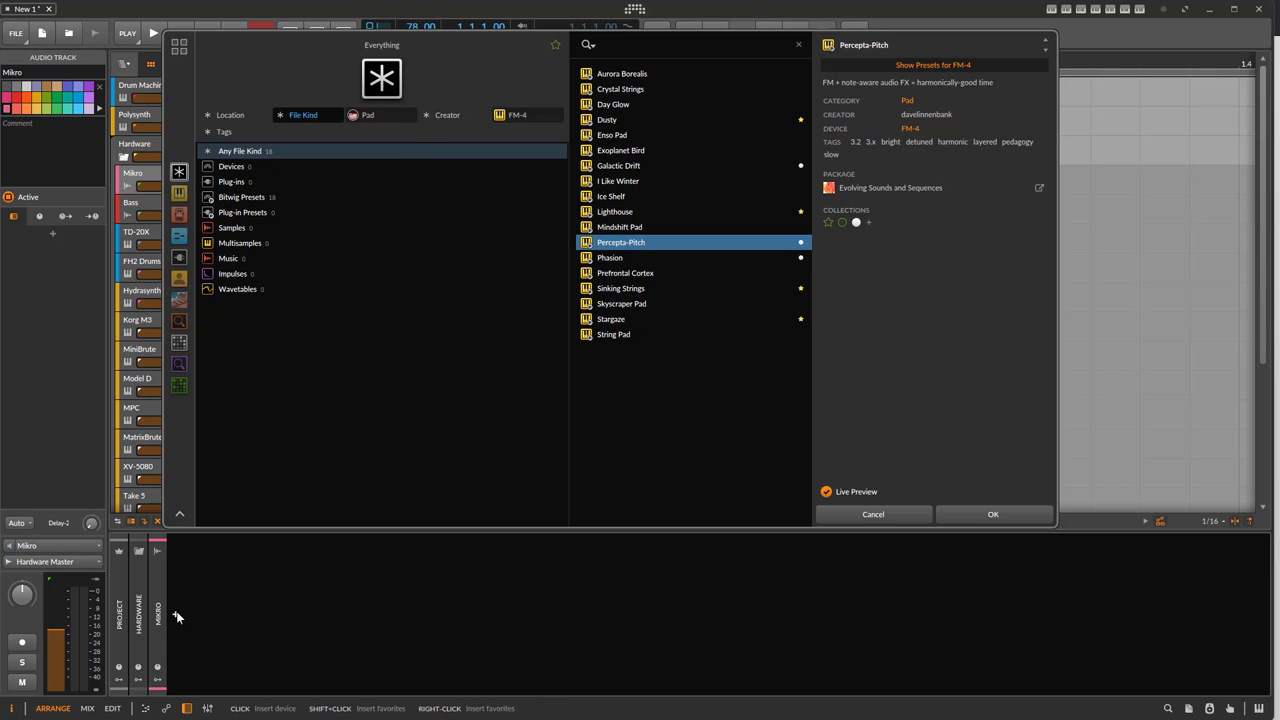
- Review the Sort Order and Browser Settings options for Delay-2 in the Audio FX source, then close the browser
key("alt+Tab")
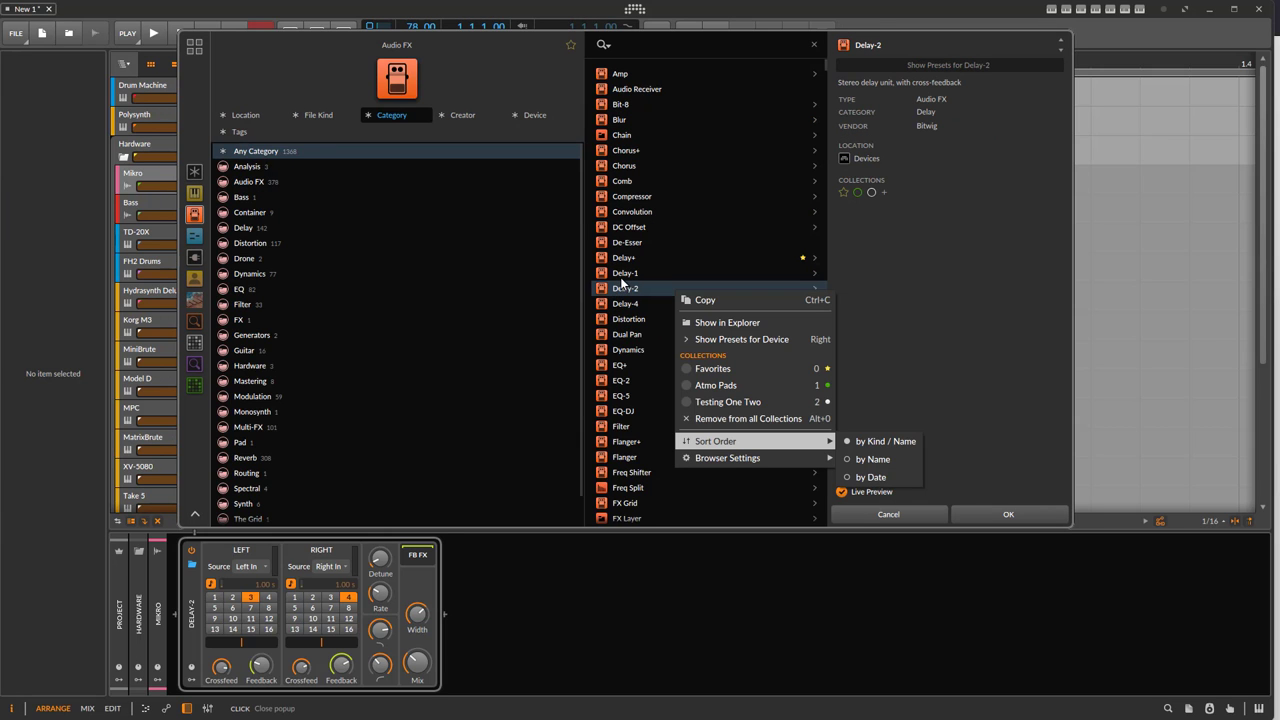
mouse_move(740, 461)
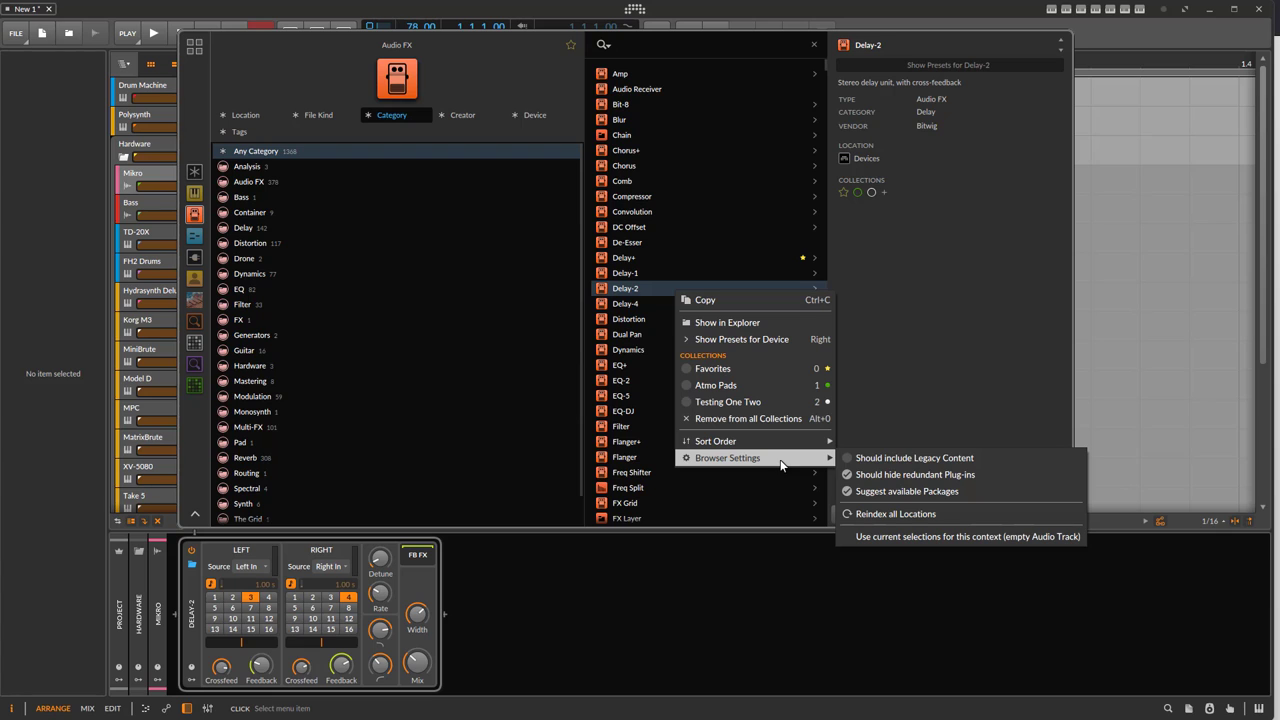
key("Escape")
key("Escape")
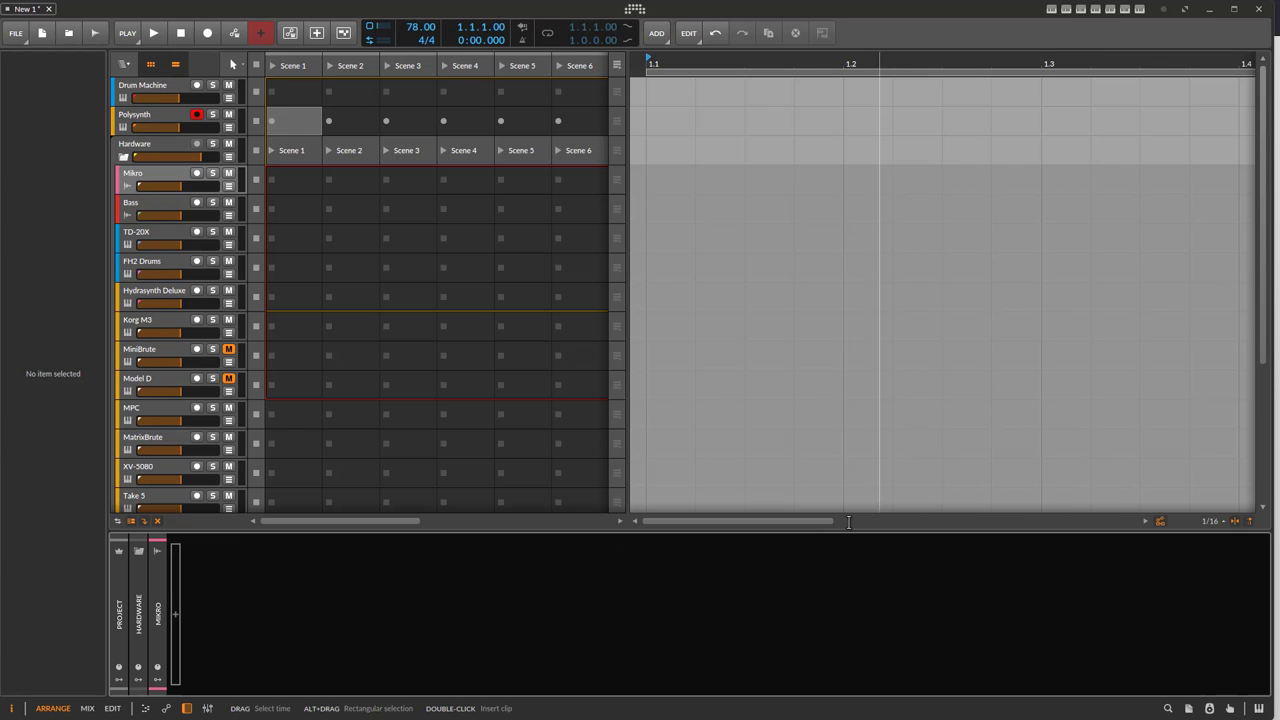
- Reopen the Mikro track's device browser, review the option to use current selections for the empty Audio Track context, and cancel
left_click(176, 613)
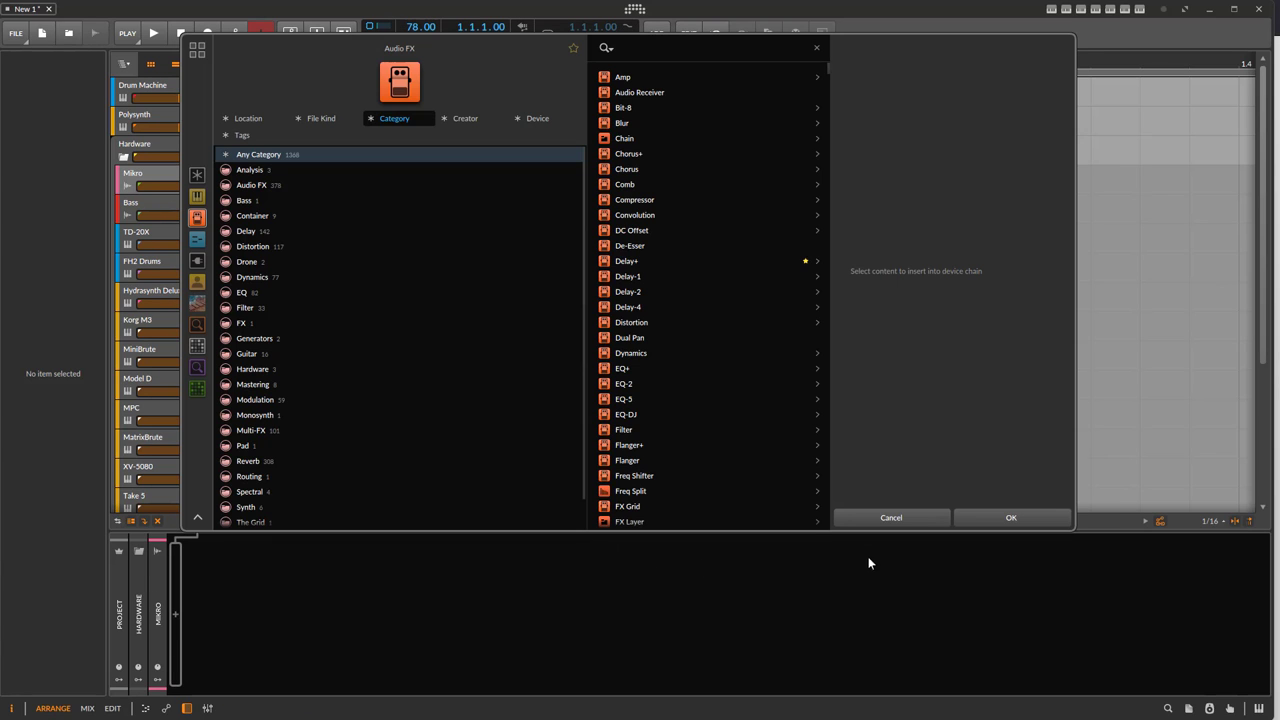
right_click(707, 444)
mouse_move(829, 622)
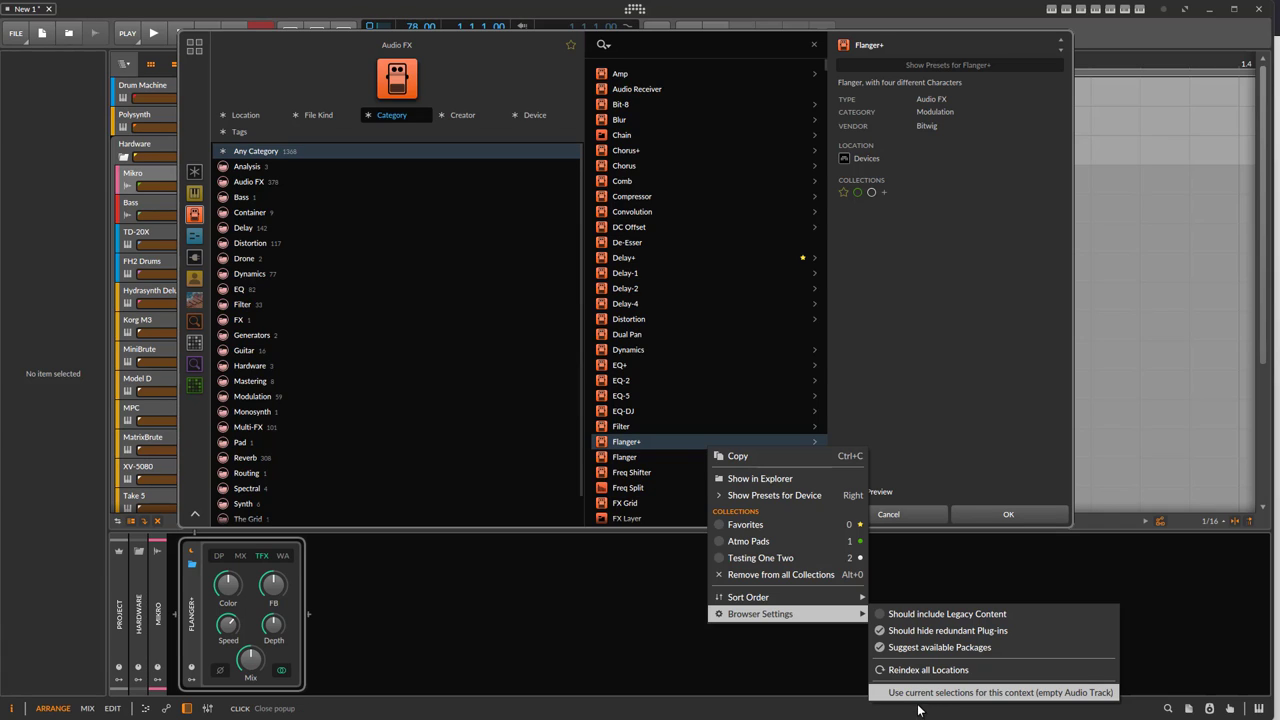
left_click(645, 599)
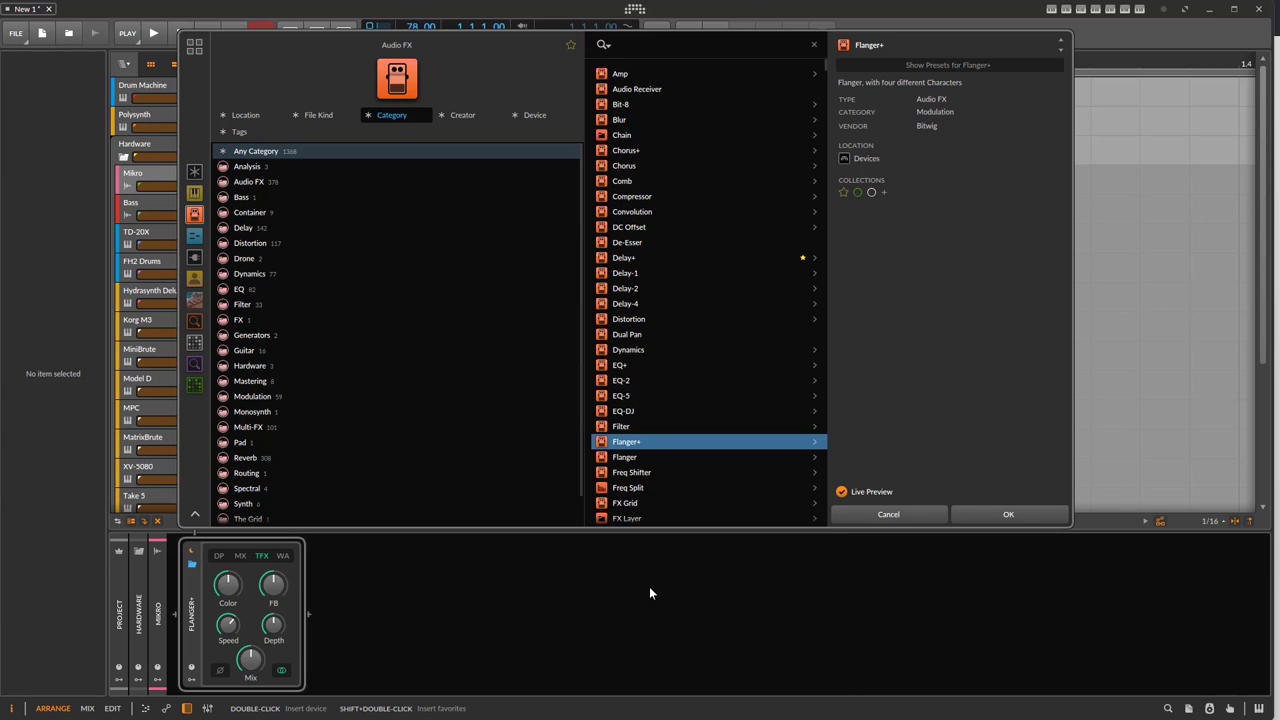
left_click(880, 514)
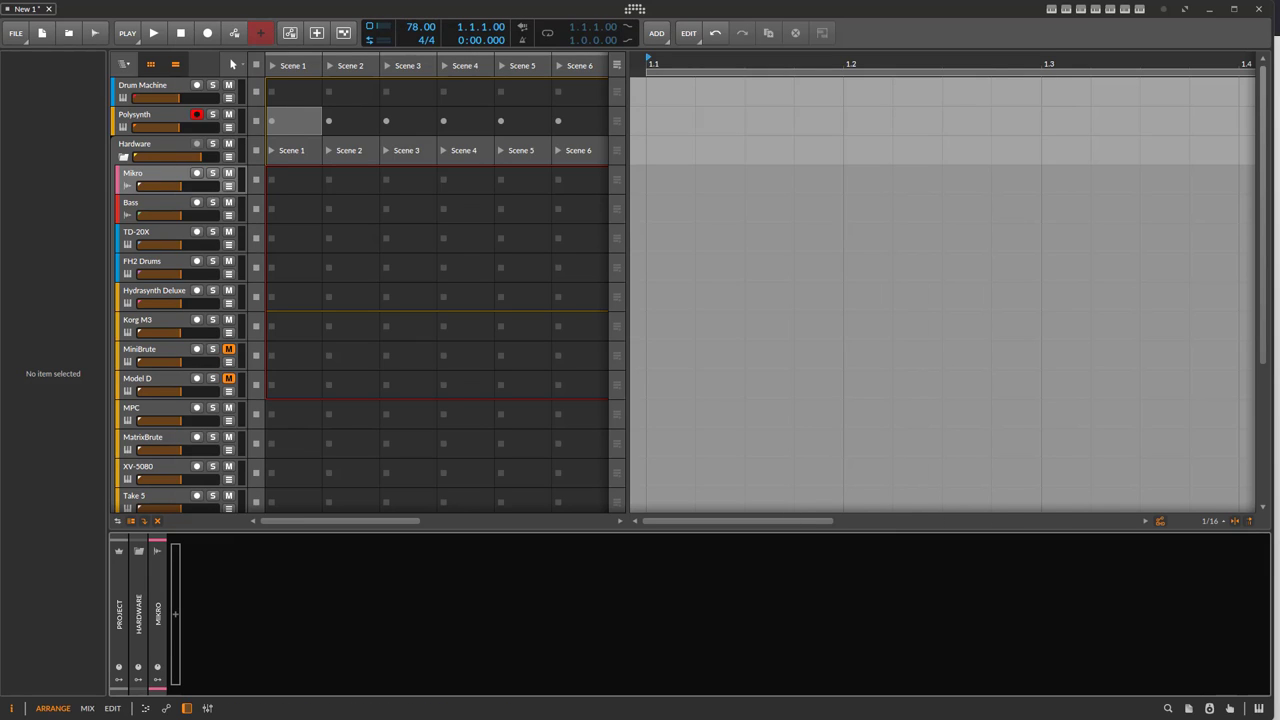
- Show the main window's browser panel and select the Chorus+ device to view its details
left_click(1168, 708)
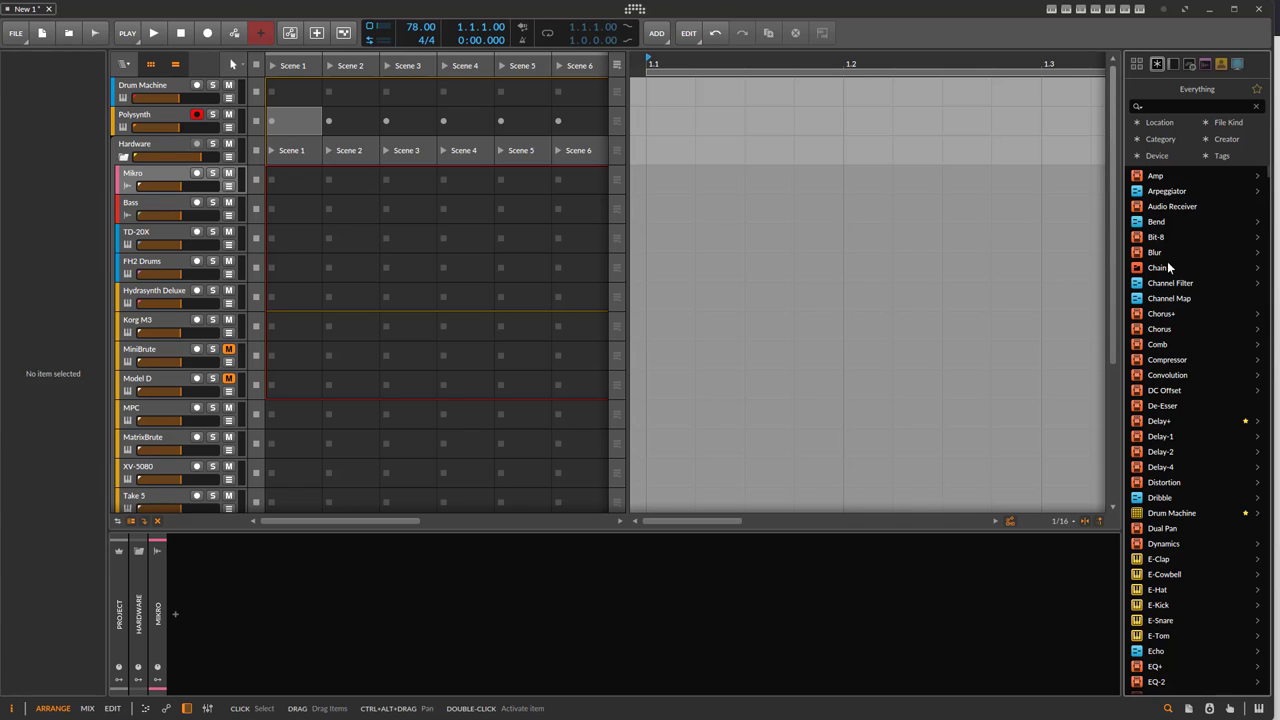
left_click(1172, 315)
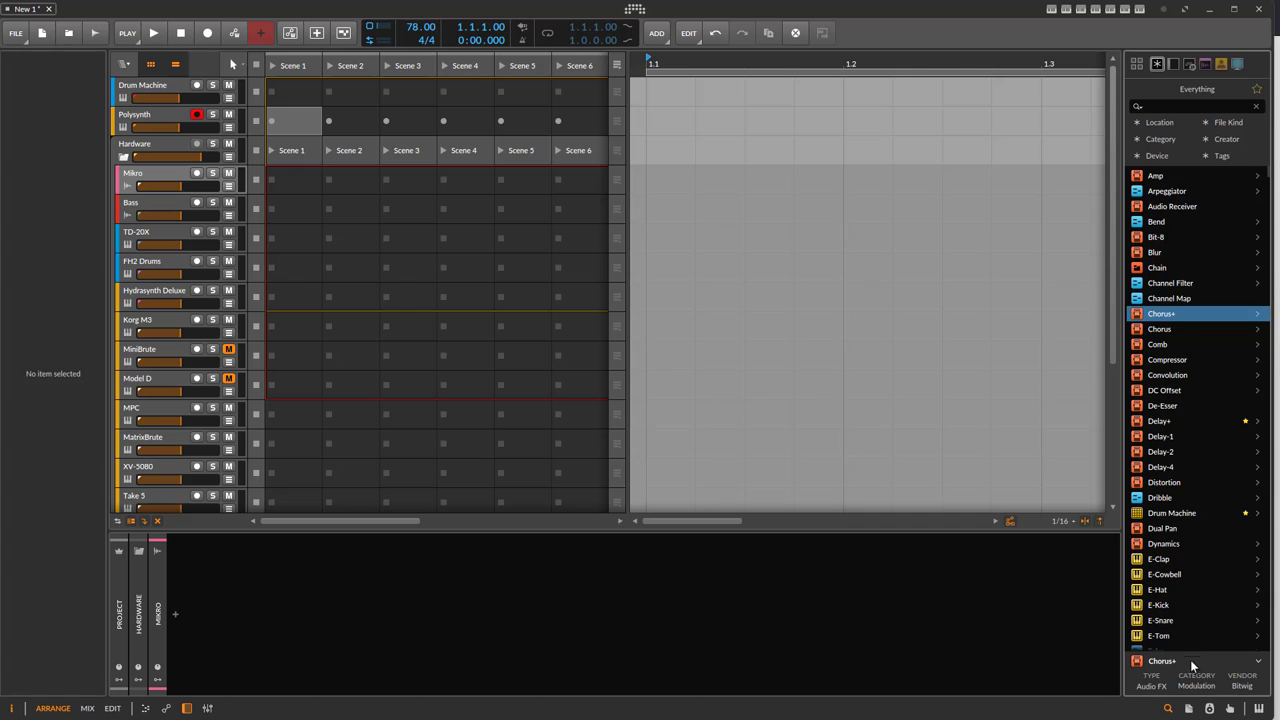